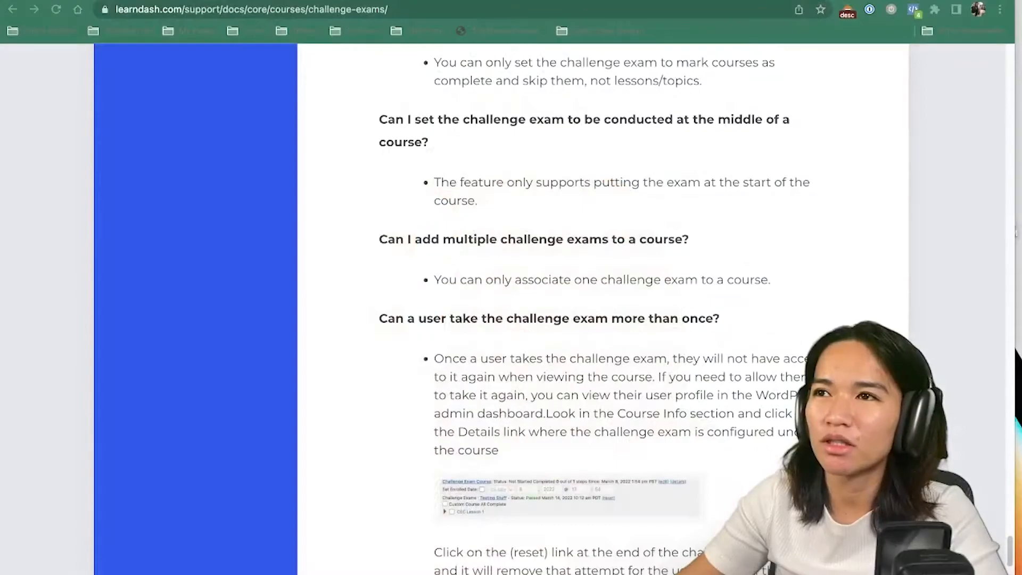
- Scroll up the Challenge Exams doc to the quiz answer-feedback examples
scroll(420, 165, "up", 15)
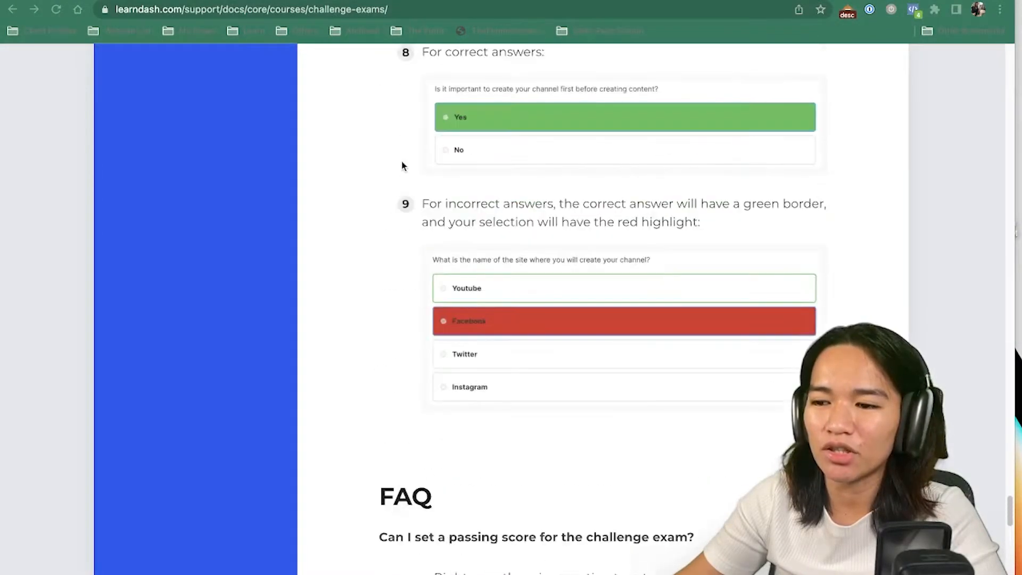
scroll(401, 166, "up", 3)
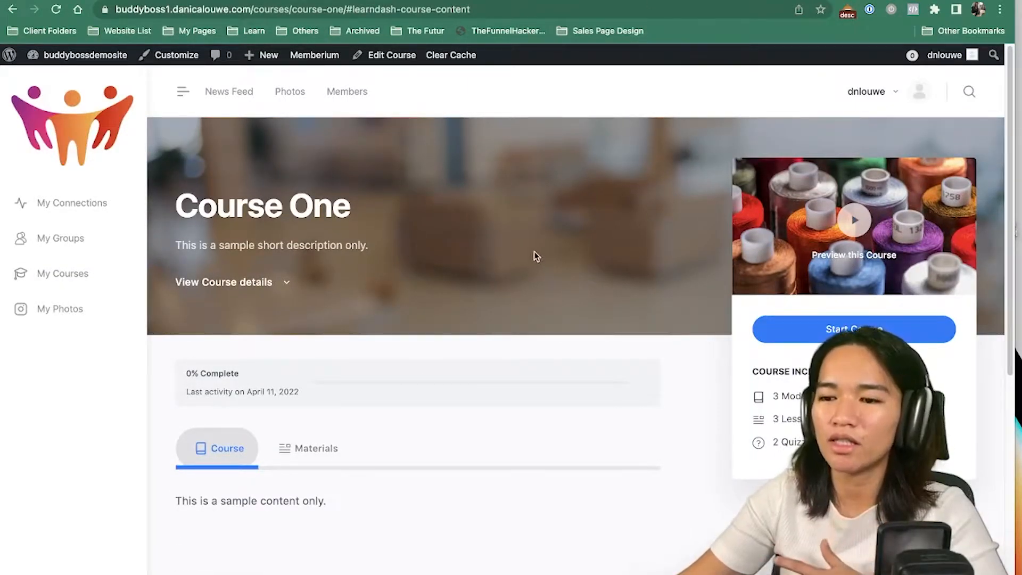
- On the Course One page, view the Materials tab and expand all modules and lessons
scroll(521, 269, "down", 3)
scroll(388, 346, "down", 10)
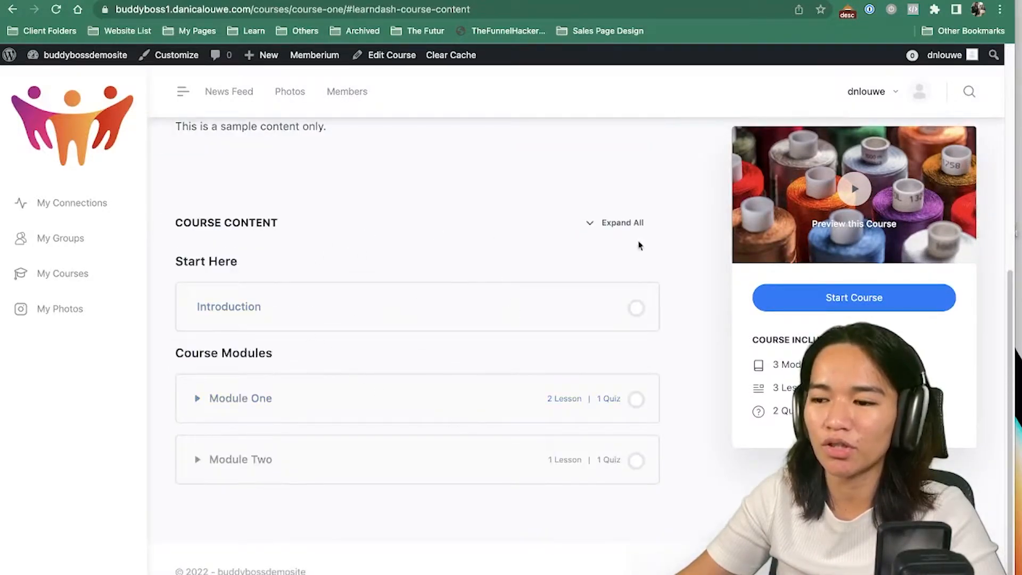
scroll(417, 337, "up", 10)
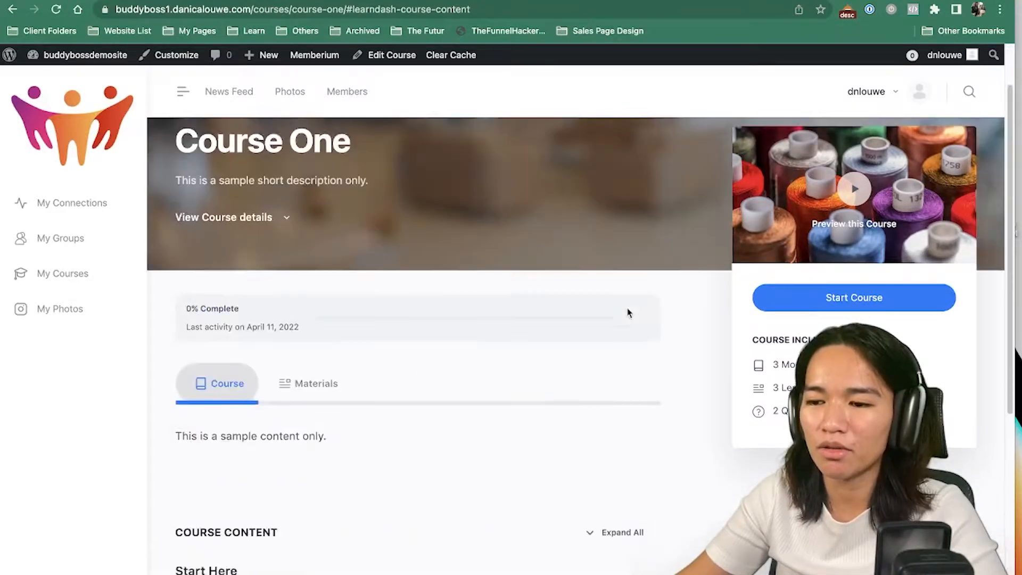
left_click(306, 392)
scroll(432, 384, "down", 1)
scroll(432, 383, "down", 10)
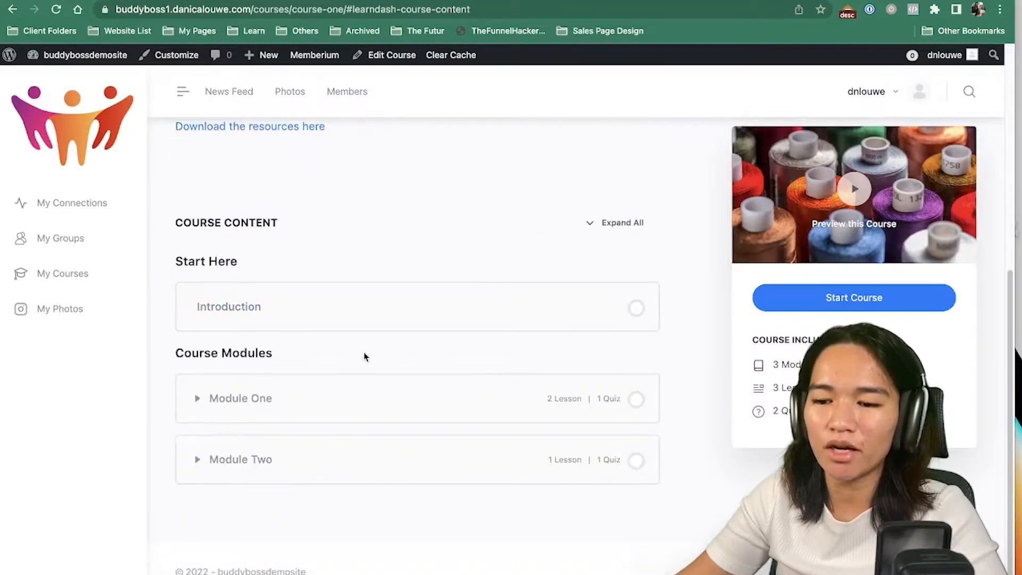
left_click(631, 228)
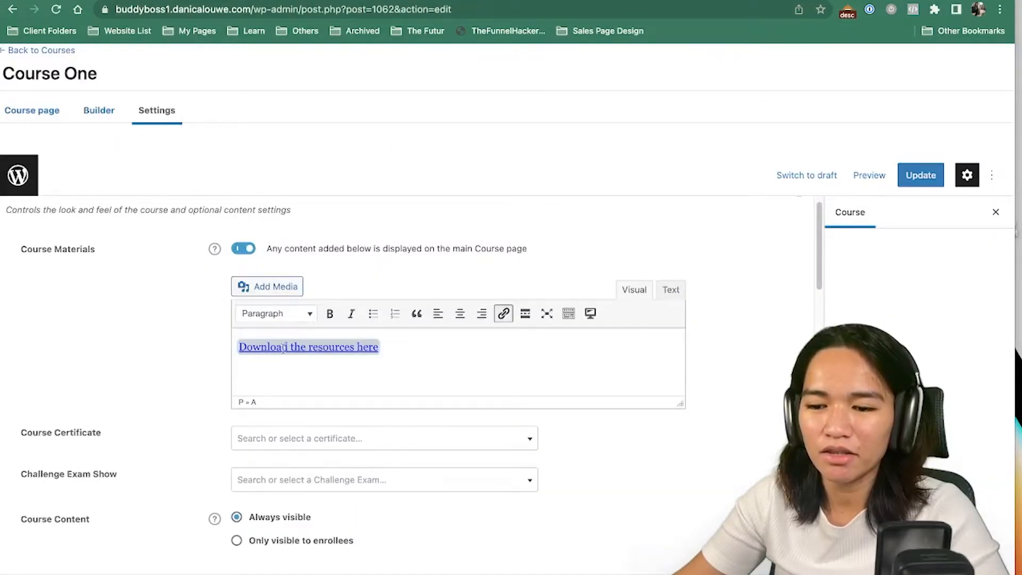
- Scroll through the blank challenge exam editor with its empty question and two answers
scroll(723, 304, "down", 5)
scroll(583, 280, "up", 1)
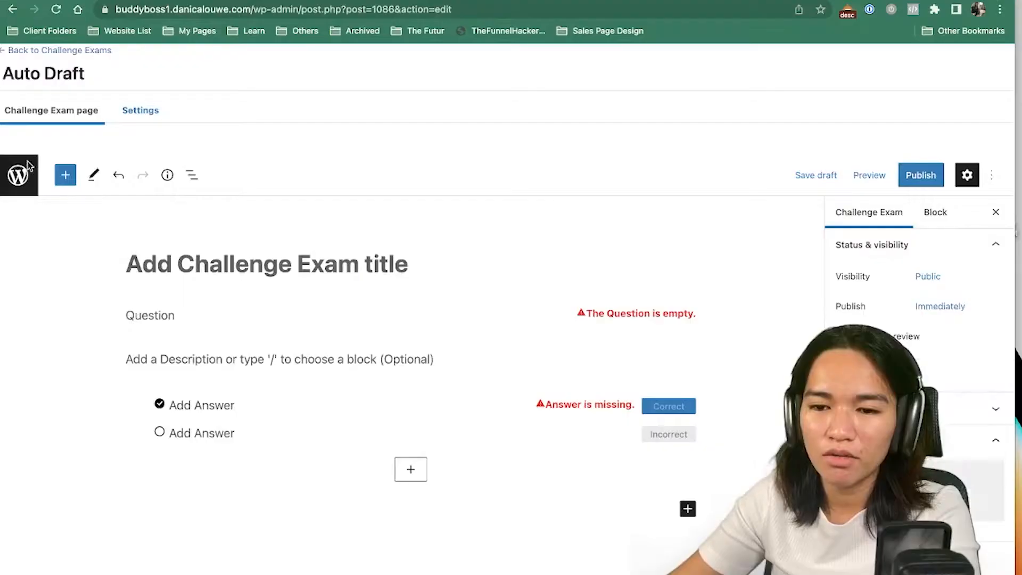
- Leave the exam unsaved and start a new certificate titled 'Certificate for Course One'
left_click(21, 176)
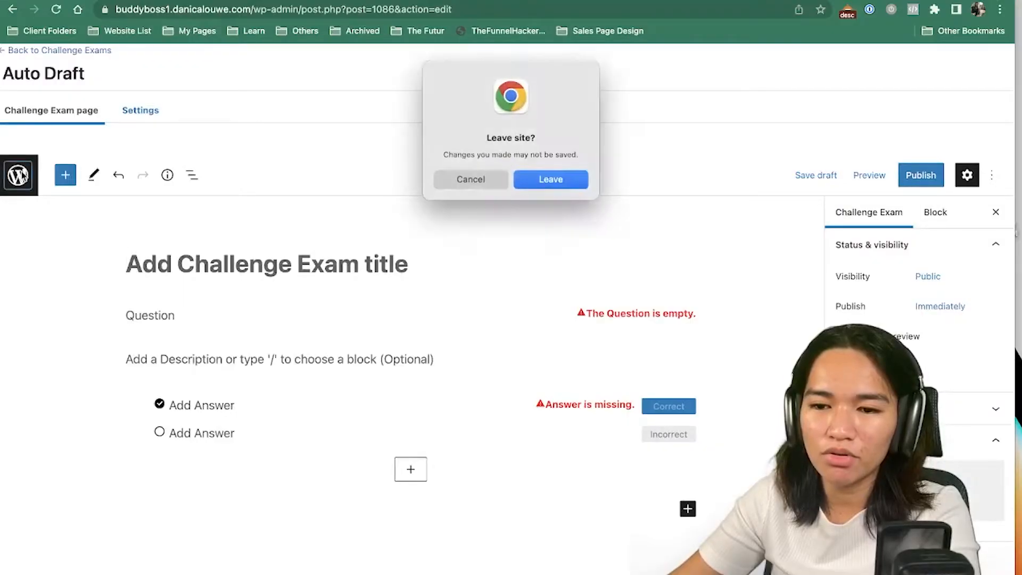
left_click(540, 181)
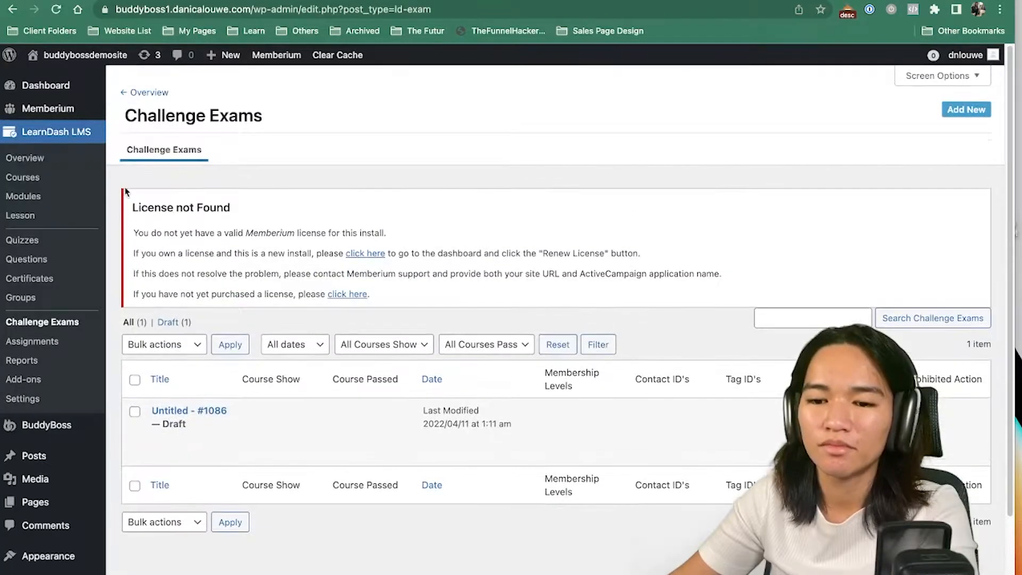
left_click(48, 282)
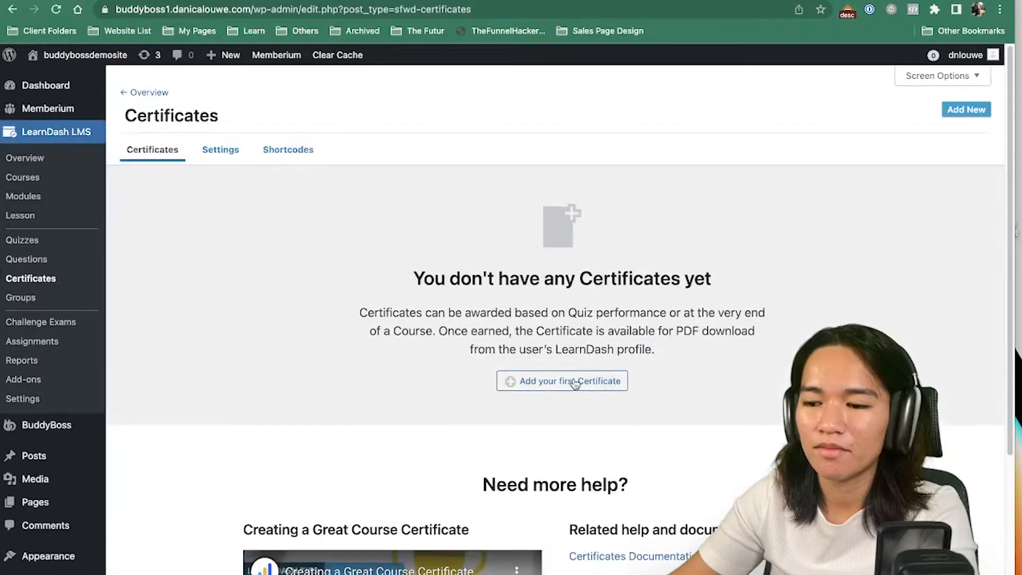
left_click(569, 382)
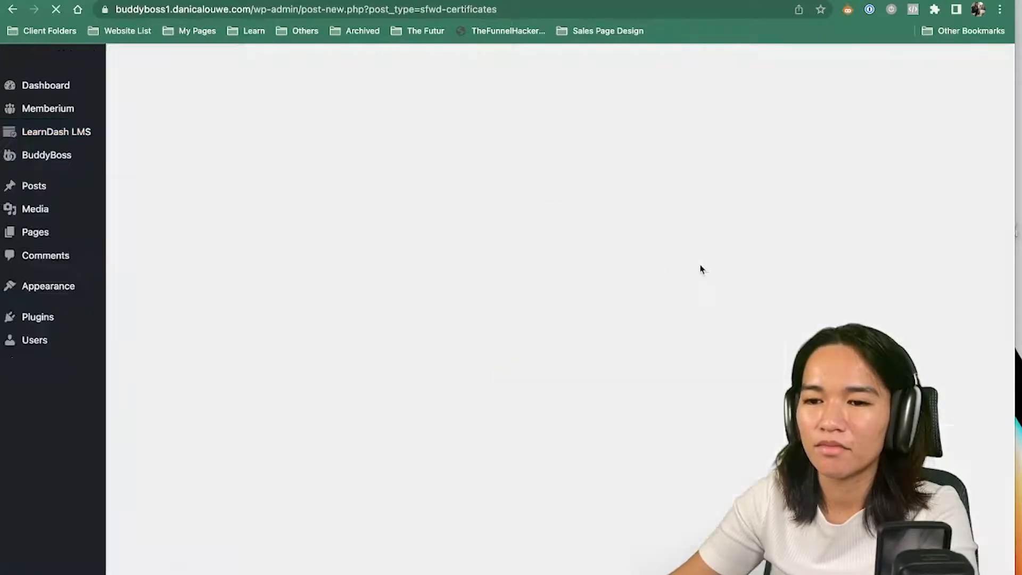
scroll(447, 322, "down", 1)
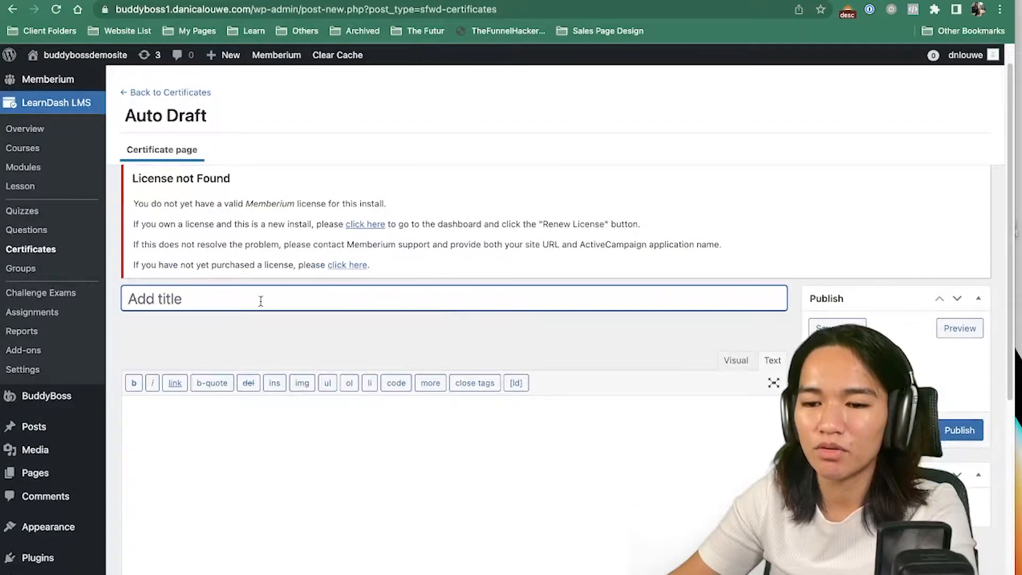
type("Cer")
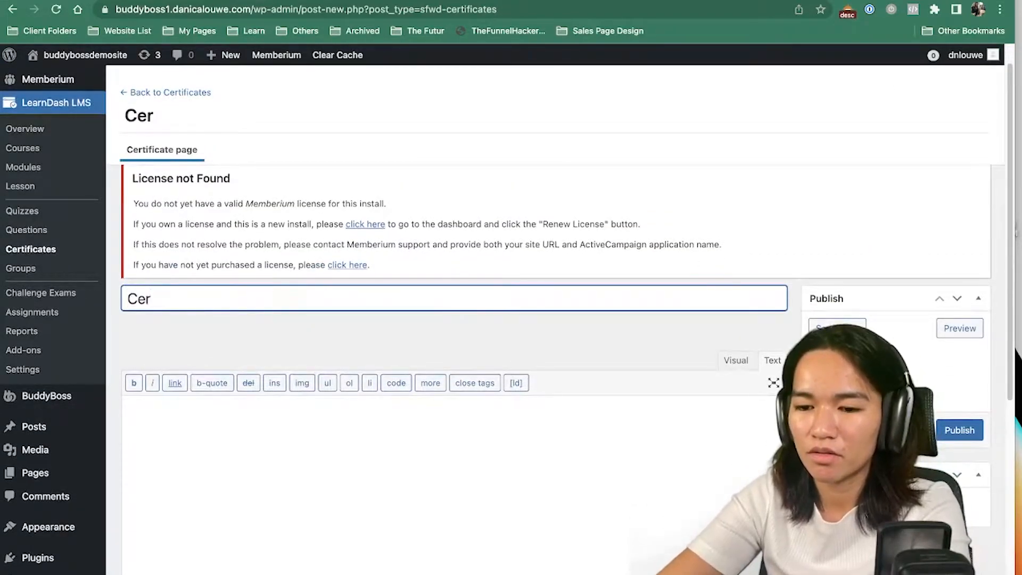
type("tificate")
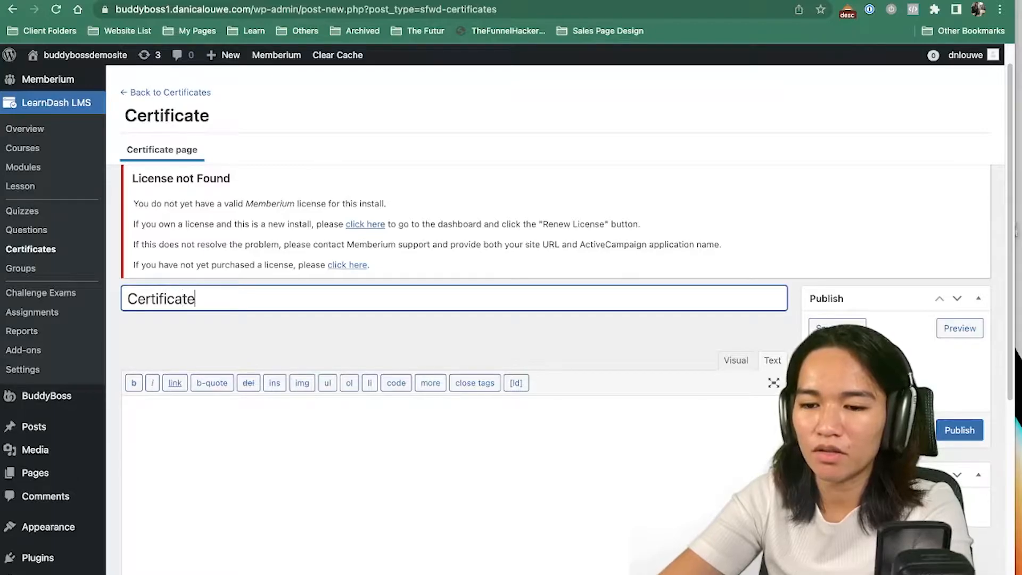
type(" for Course One")
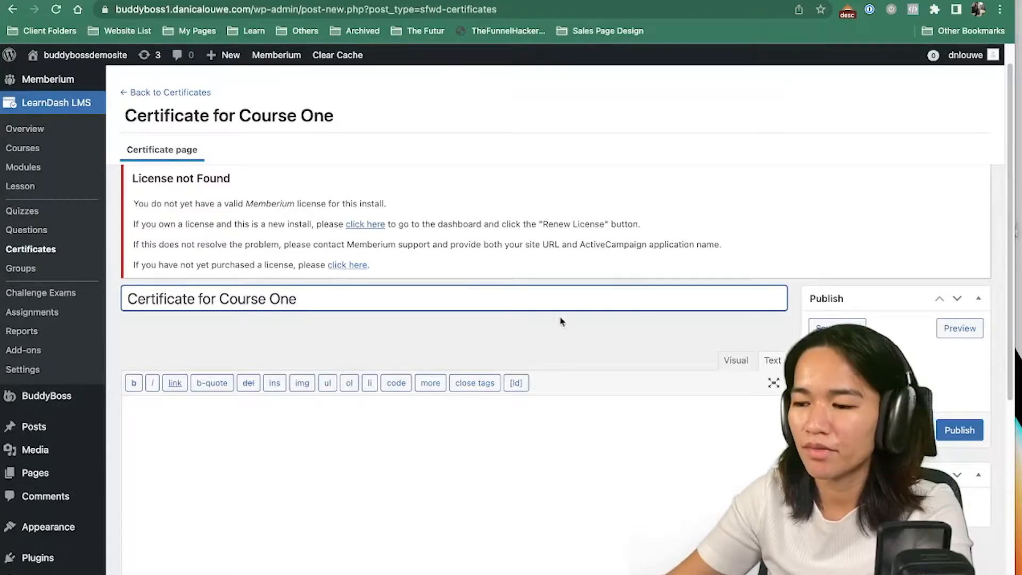
- Publish the certificate, confirming past the publish warning
scroll(682, 287, "down", 3)
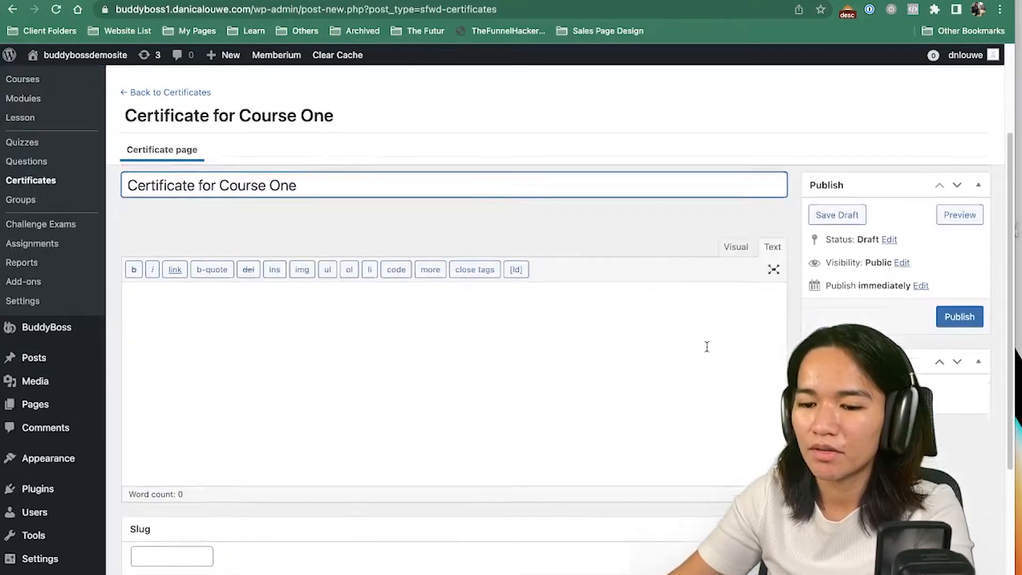
left_click(656, 381)
scroll(688, 366, "up", 2)
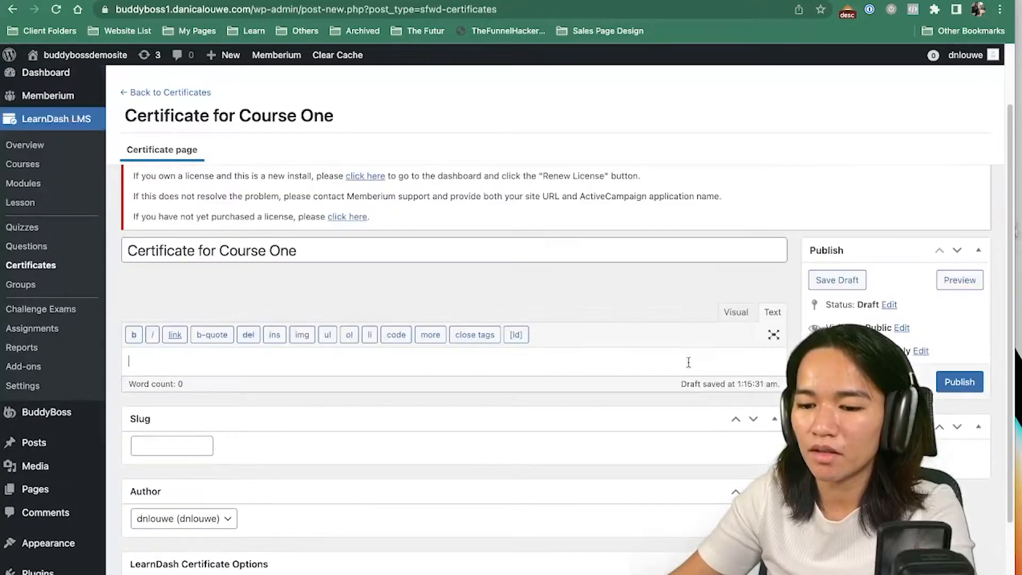
left_click(962, 382)
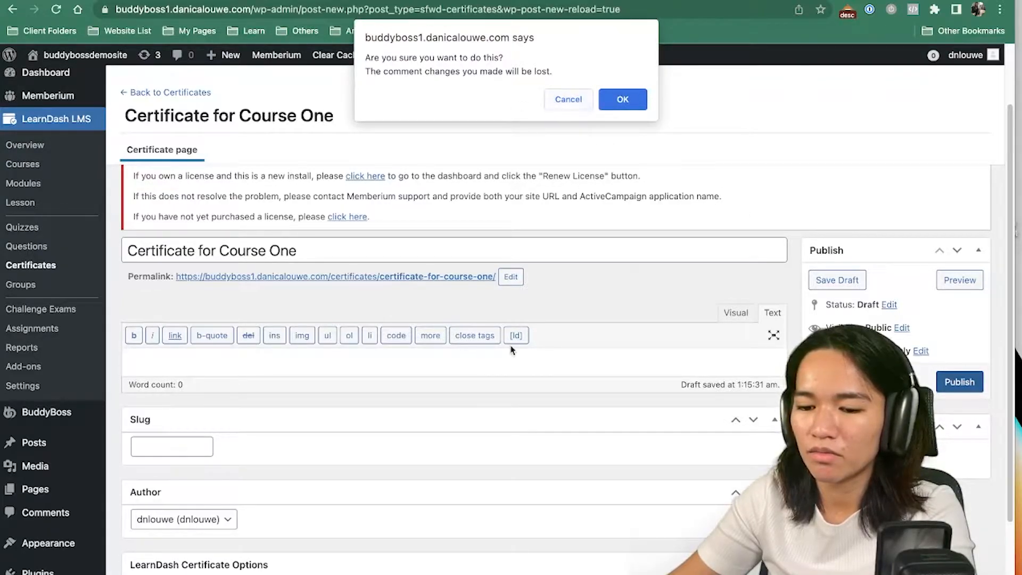
left_click(565, 106)
scroll(495, 341, "down", 3)
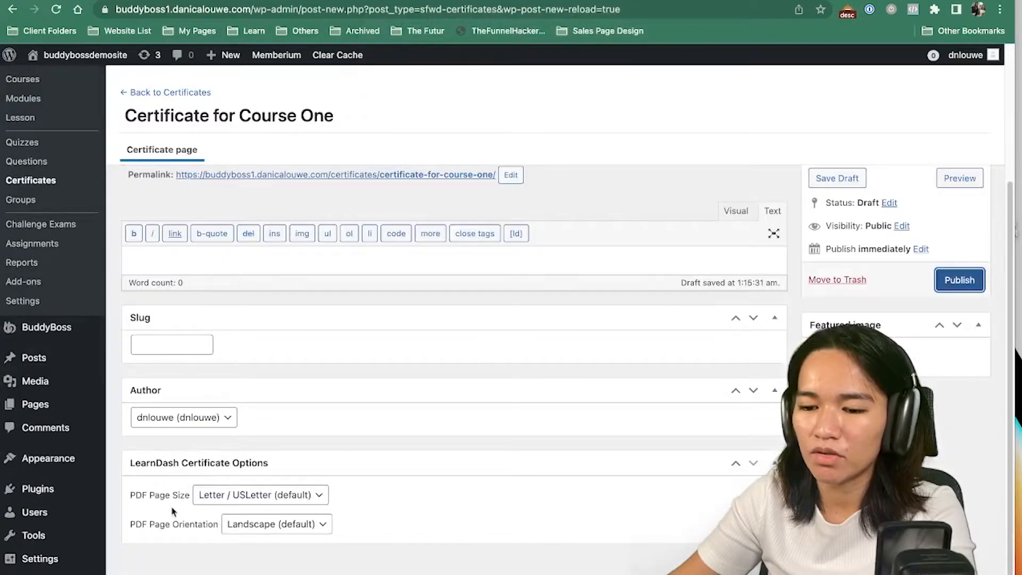
scroll(623, 502, "up", 6)
scroll(631, 484, "down", 5)
scroll(568, 461, "up", 5)
scroll(286, 397, "down", 5)
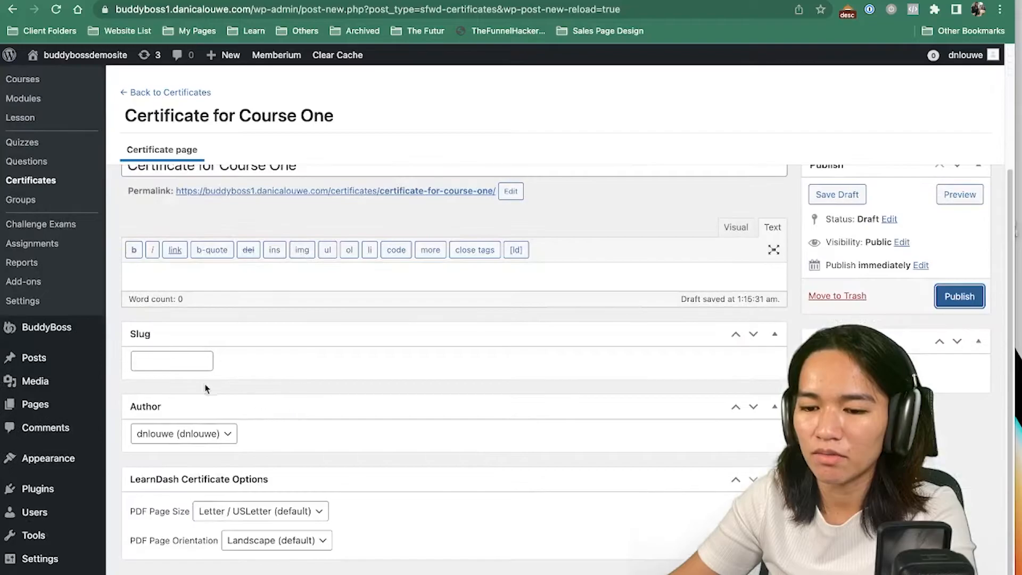
scroll(207, 394, "up", 3)
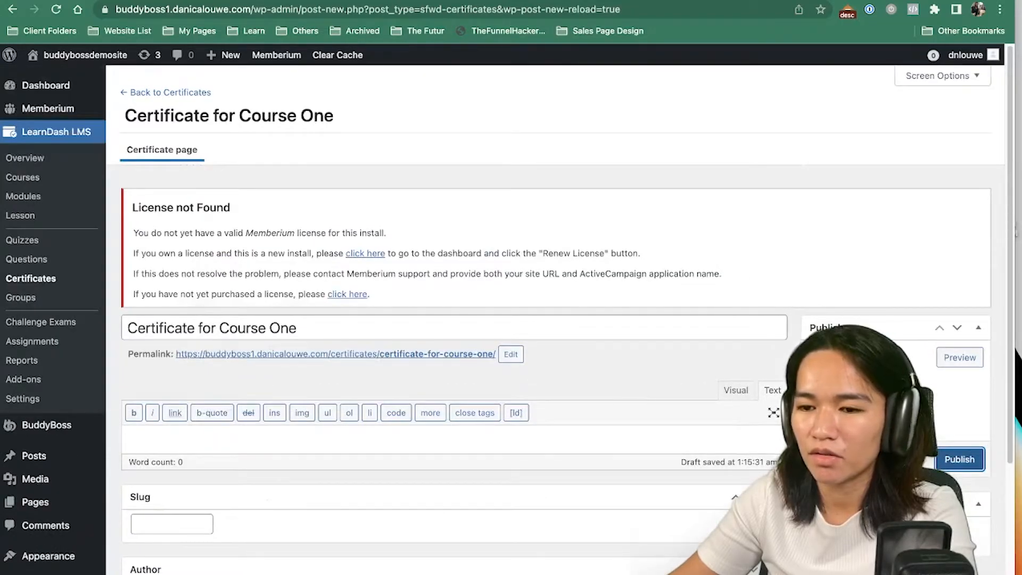
left_click(937, 460)
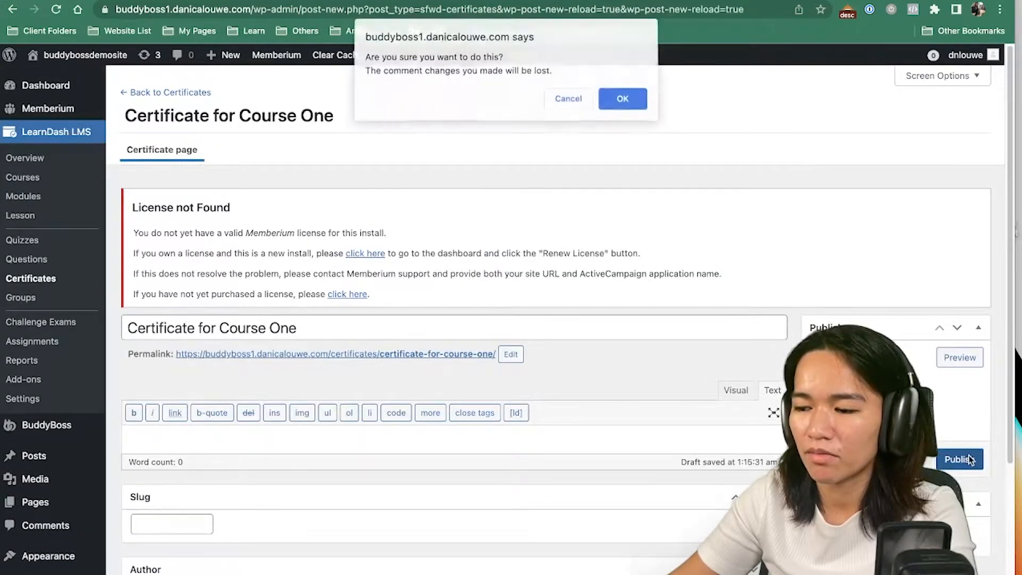
left_click(621, 99)
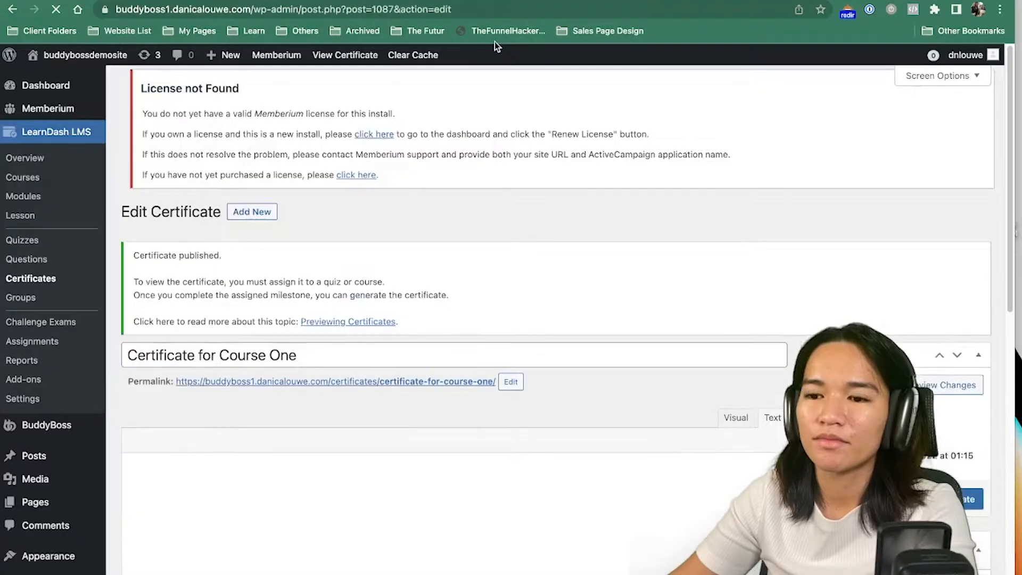
- Set Course One's Course Certificate to 'Certificate for Course One' and update the course
scroll(696, 239, "down", 3)
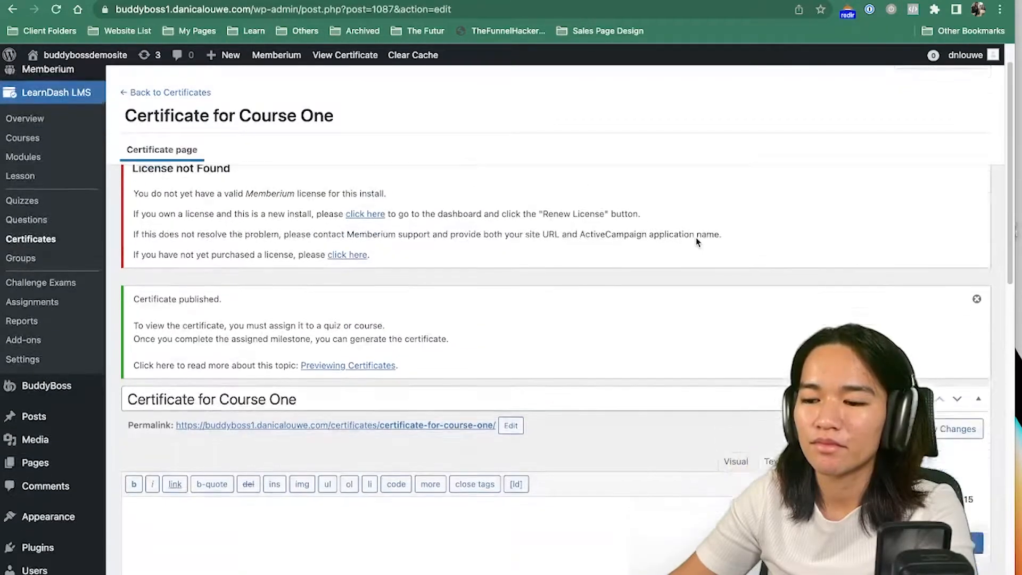
scroll(695, 239, "down", 8)
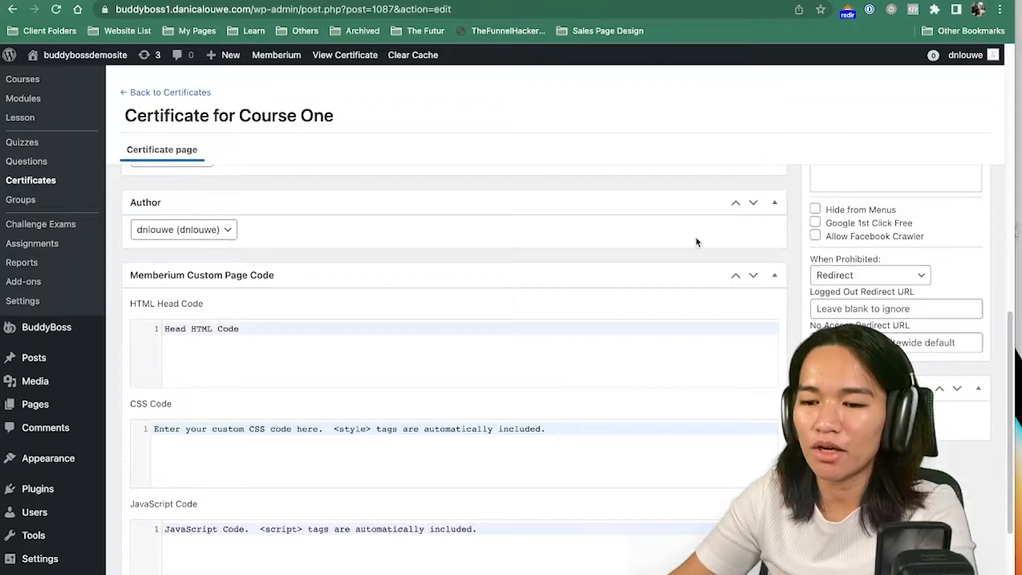
scroll(700, 240, "down", 3)
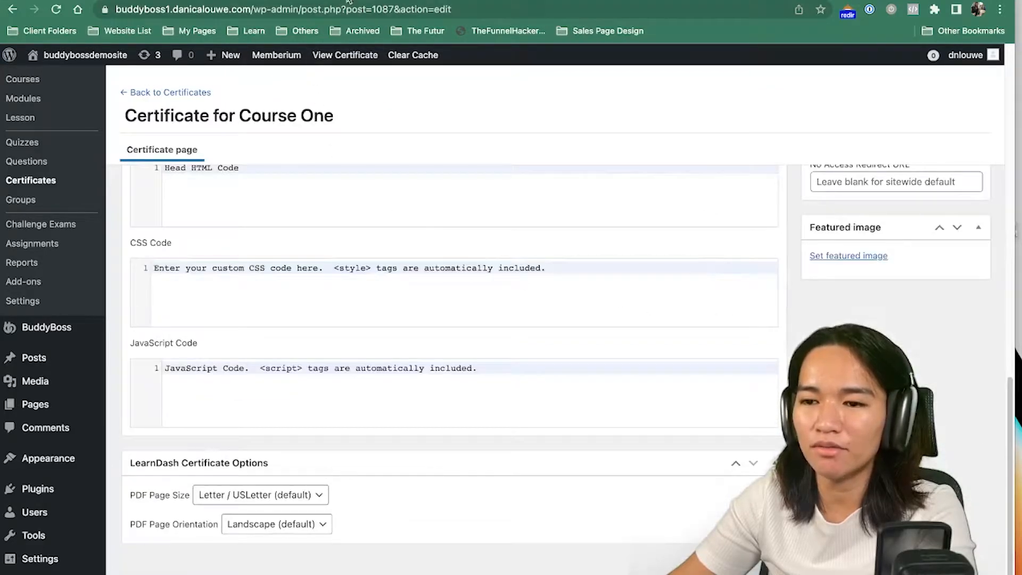
left_click(346, 1)
left_click(58, 11)
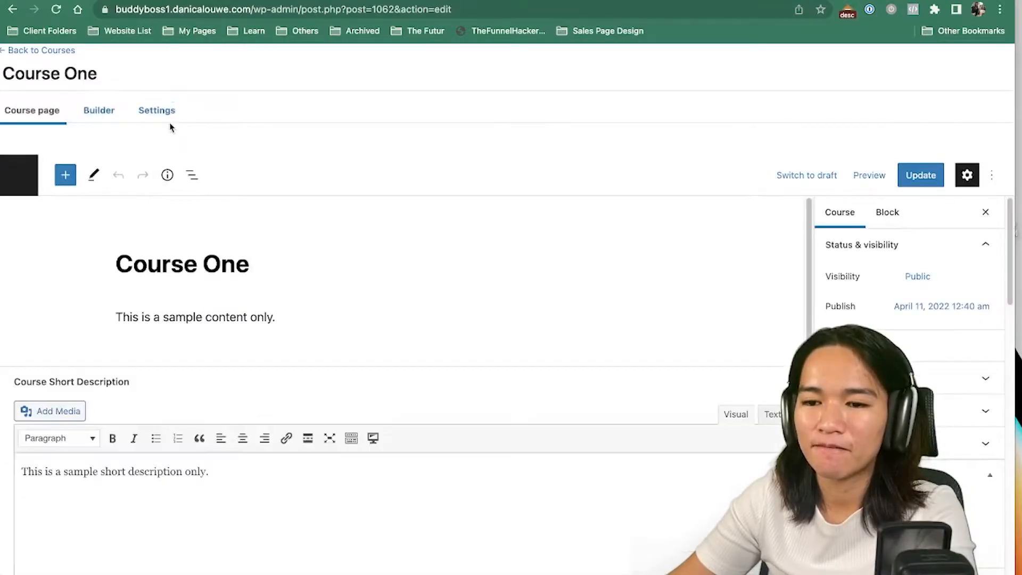
scroll(372, 358, "down", 2)
left_click(305, 373)
left_click(306, 429)
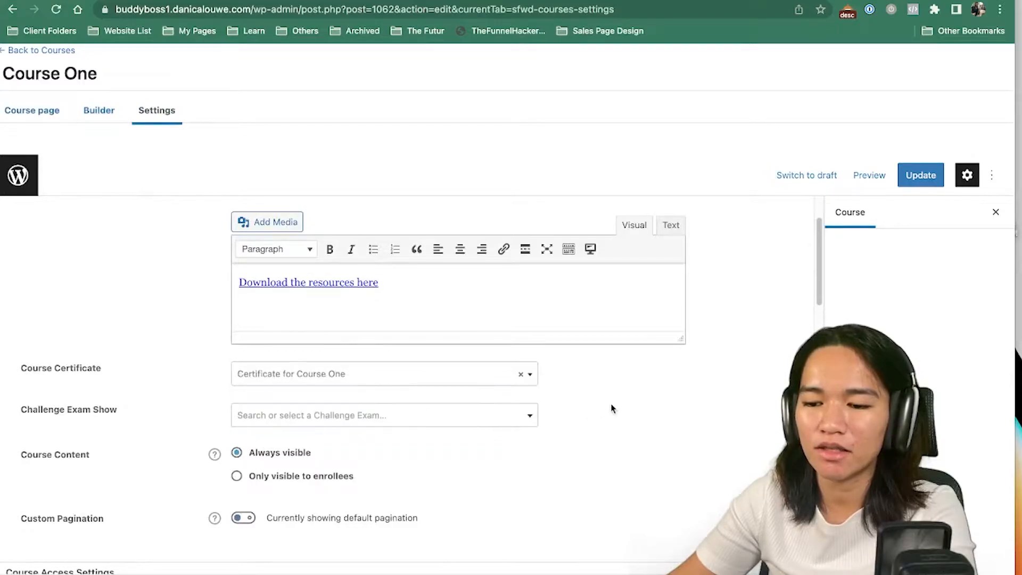
left_click(911, 177)
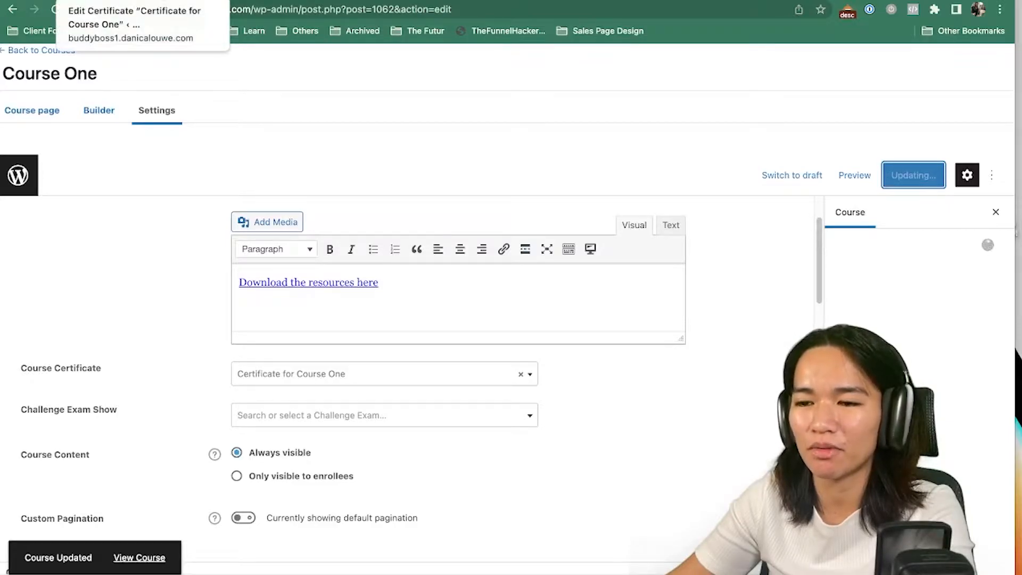
- Search Google for 'learndash course certificate' in a new tab
key("ctrl+t")
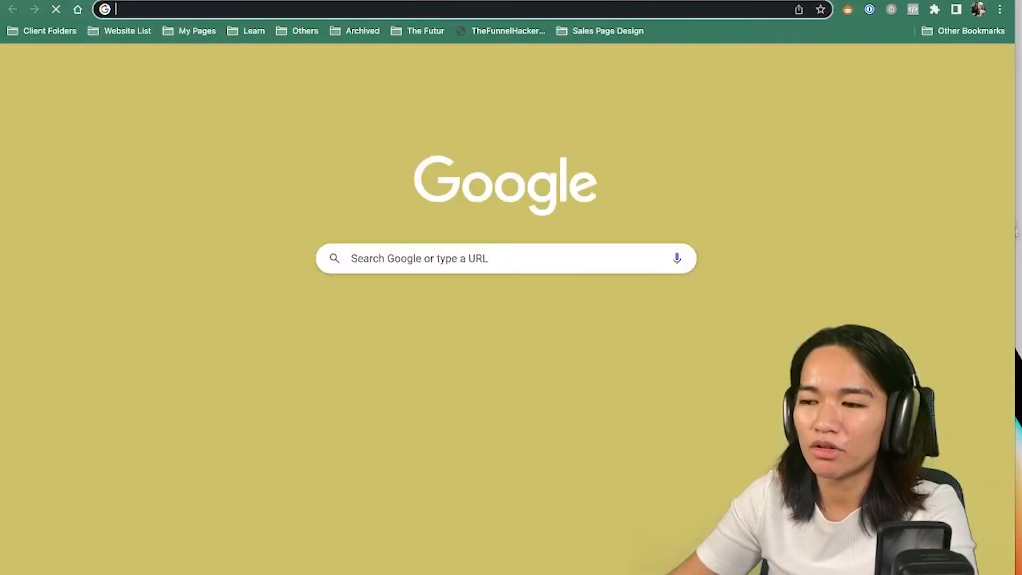
type("learndash c")
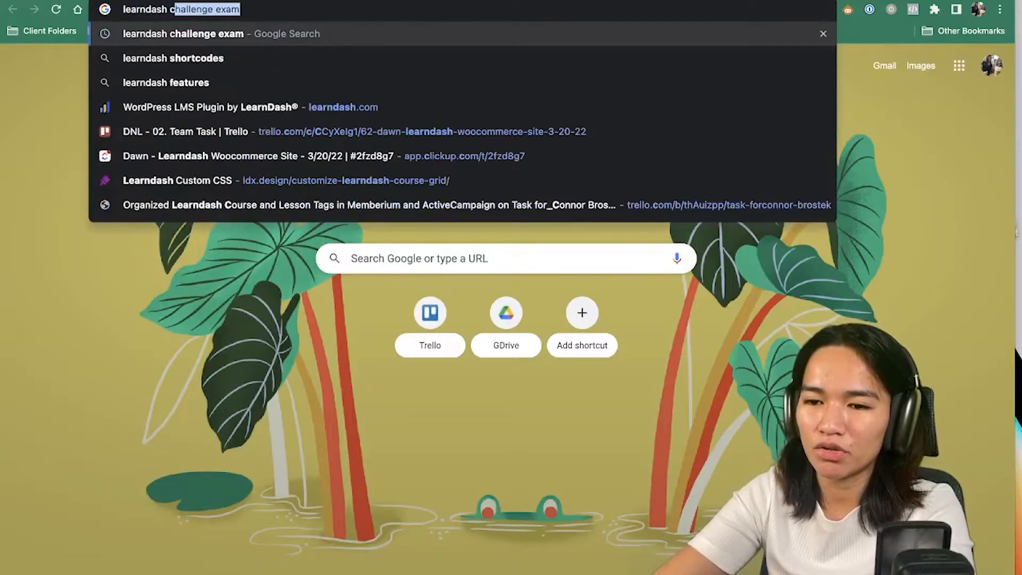
type("ourse e")
type("er")
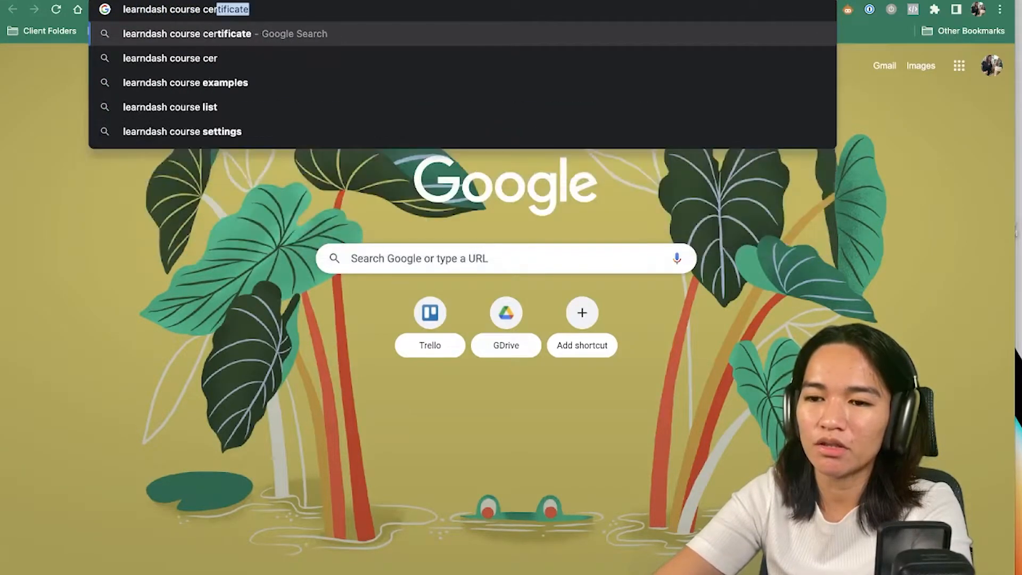
key("Return")
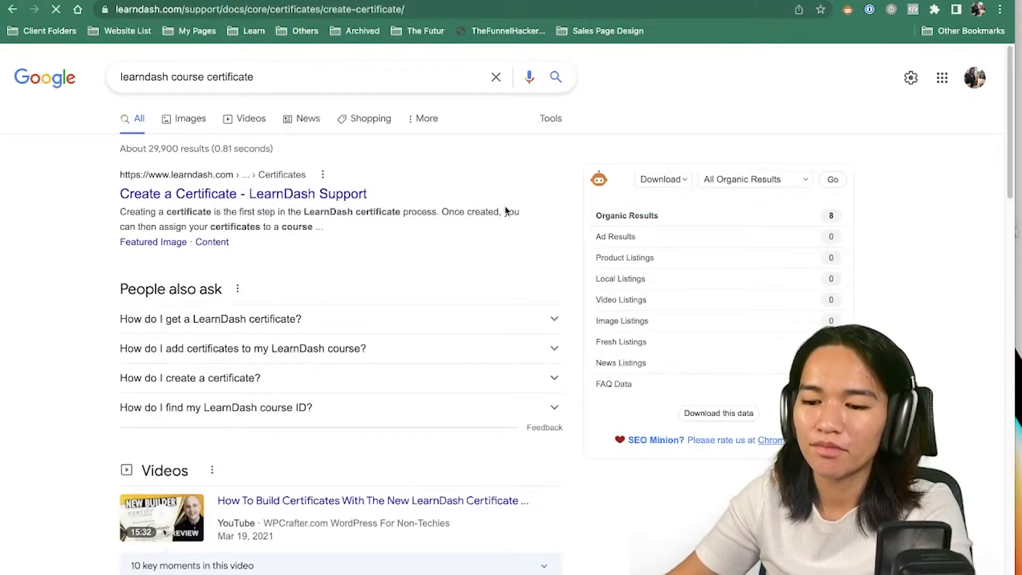
- Read the Certificate Builder add-on docs' installation section, then return to the certificate editor
scroll(663, 232, "down", 4)
scroll(873, 259, "down", 1)
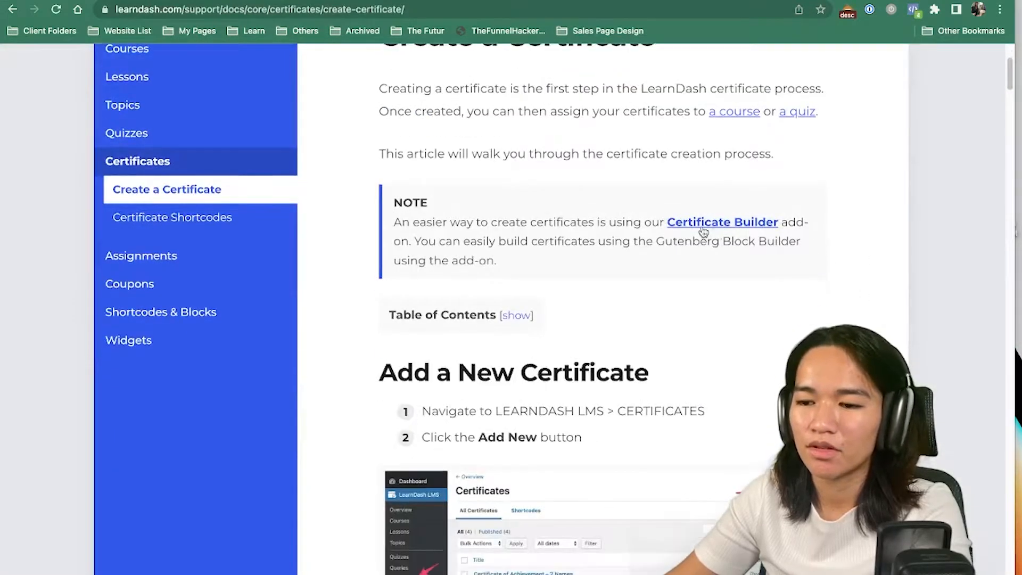
left_click(748, 223)
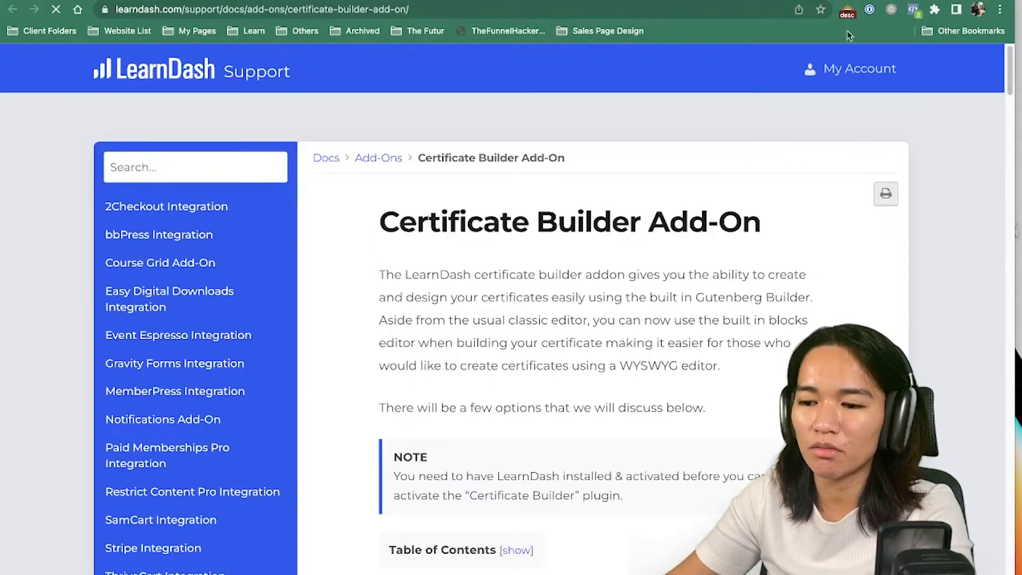
scroll(608, 415, "down", 5)
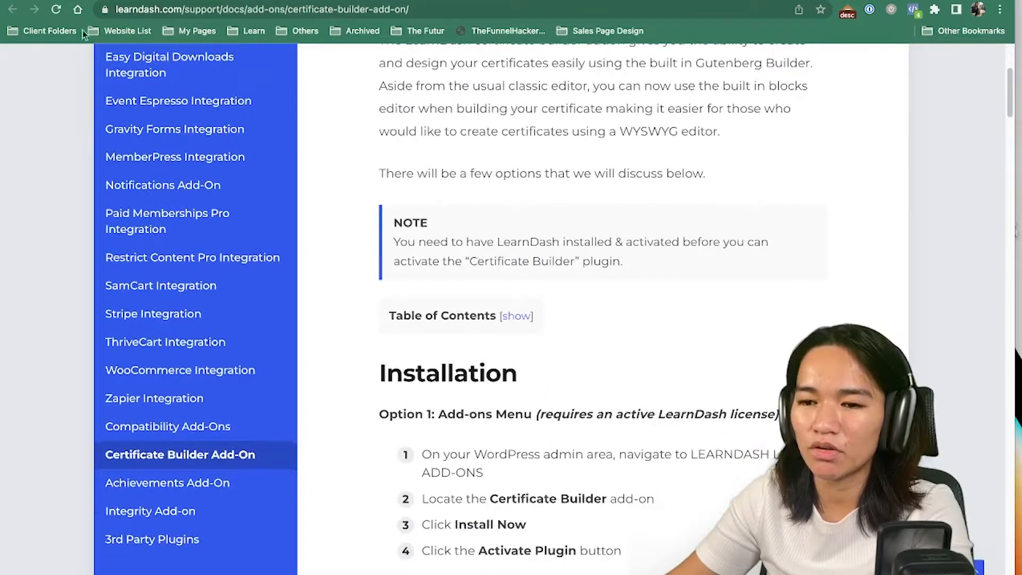
left_click(80, 1)
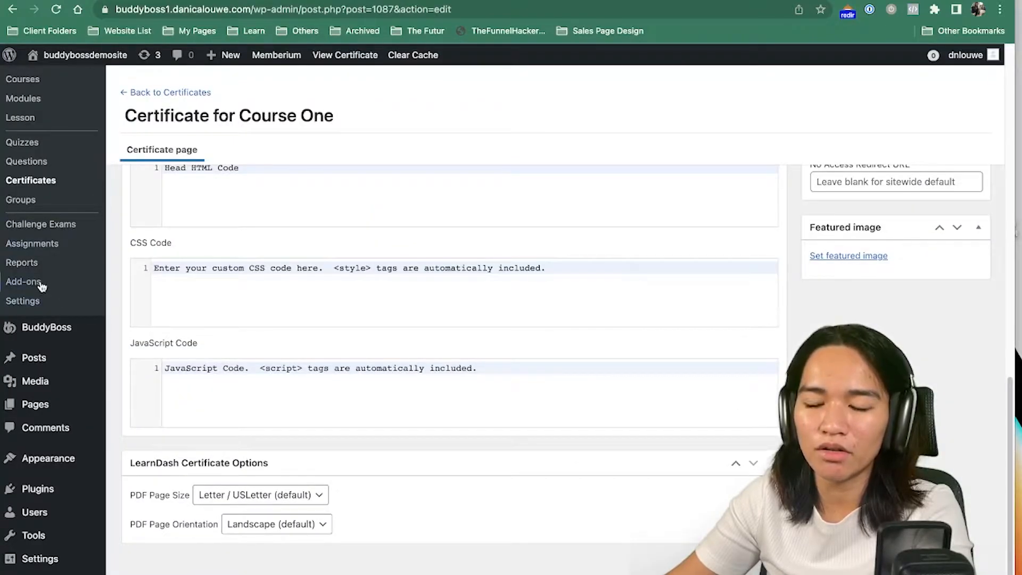
- Install and activate the LearnDash Certificate Builder add-on from LearnDash LMS > Add-ons
left_click(23, 281)
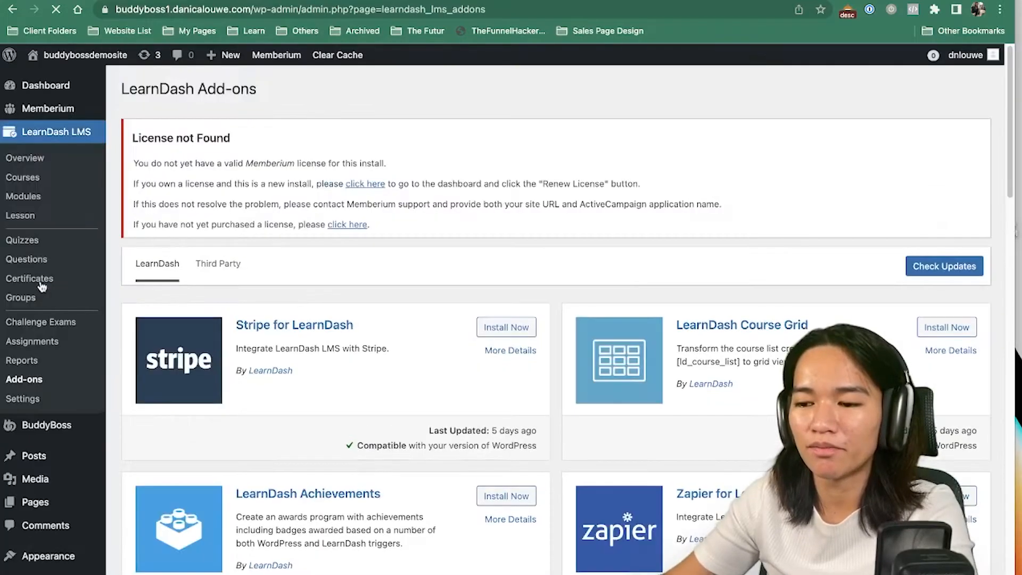
scroll(41, 286, "down", 5)
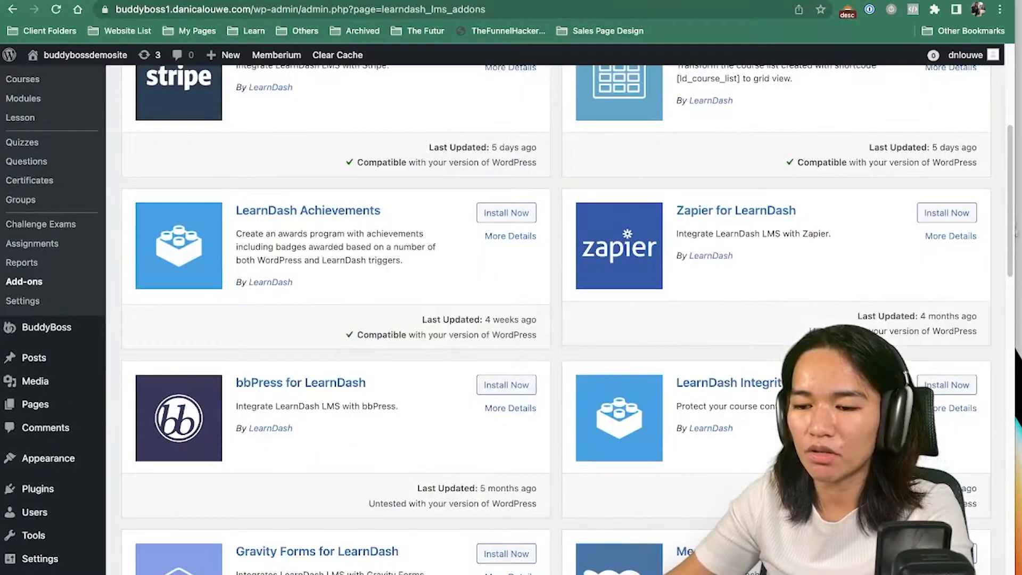
scroll(886, 332, "down", 4)
scroll(886, 329, "down", 4)
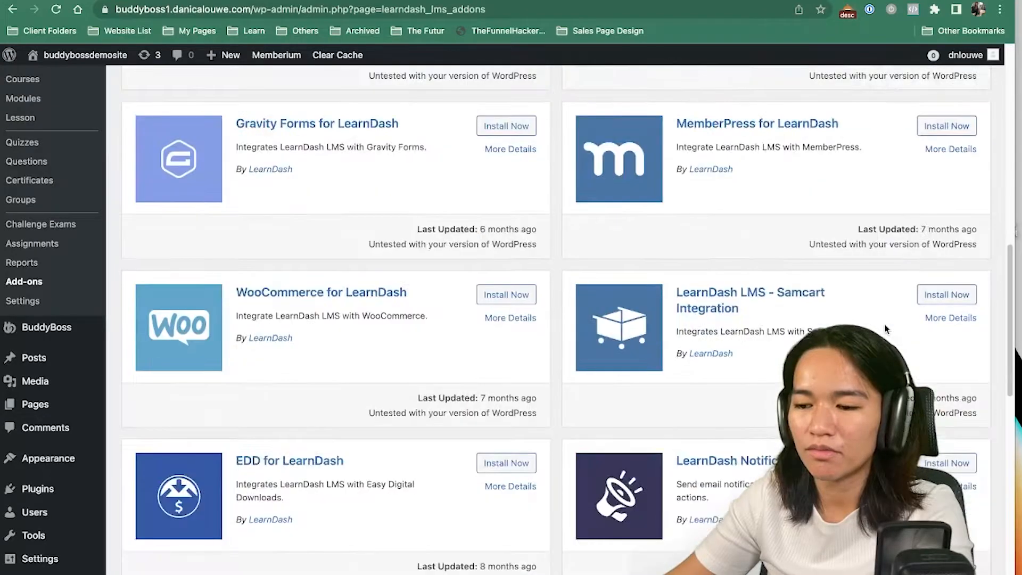
scroll(922, 311, "down", 5)
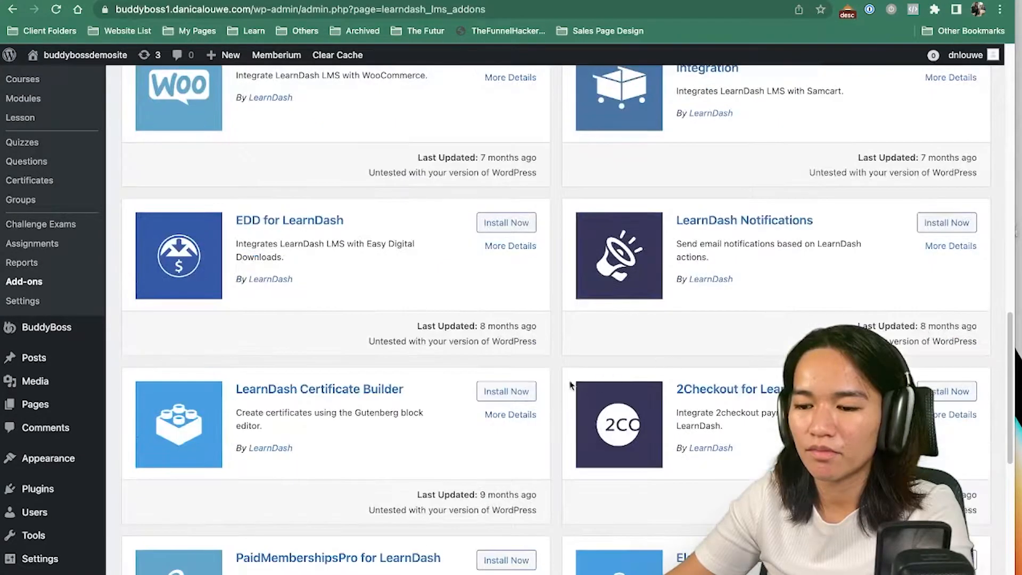
left_click(507, 392)
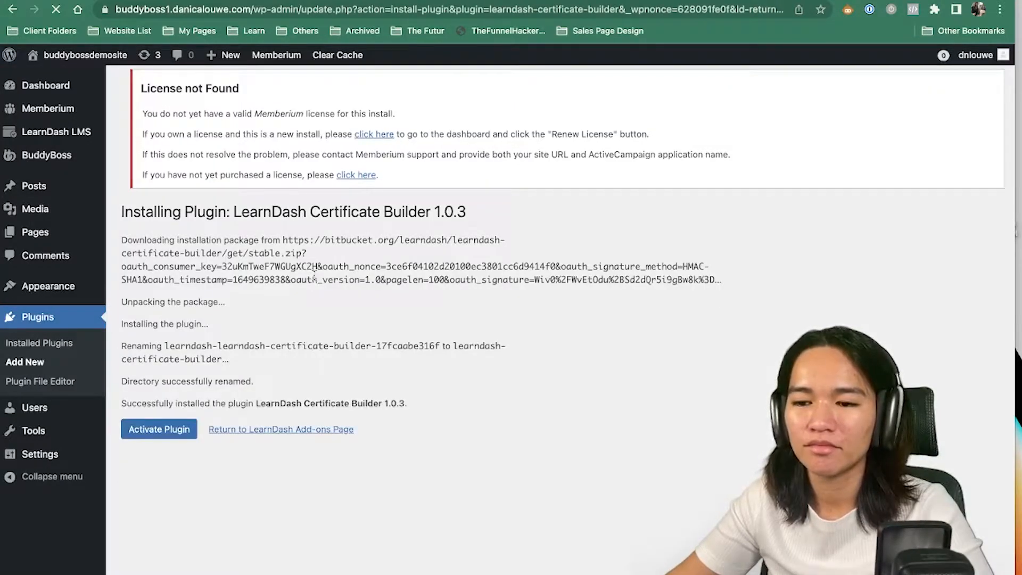
left_click(169, 470)
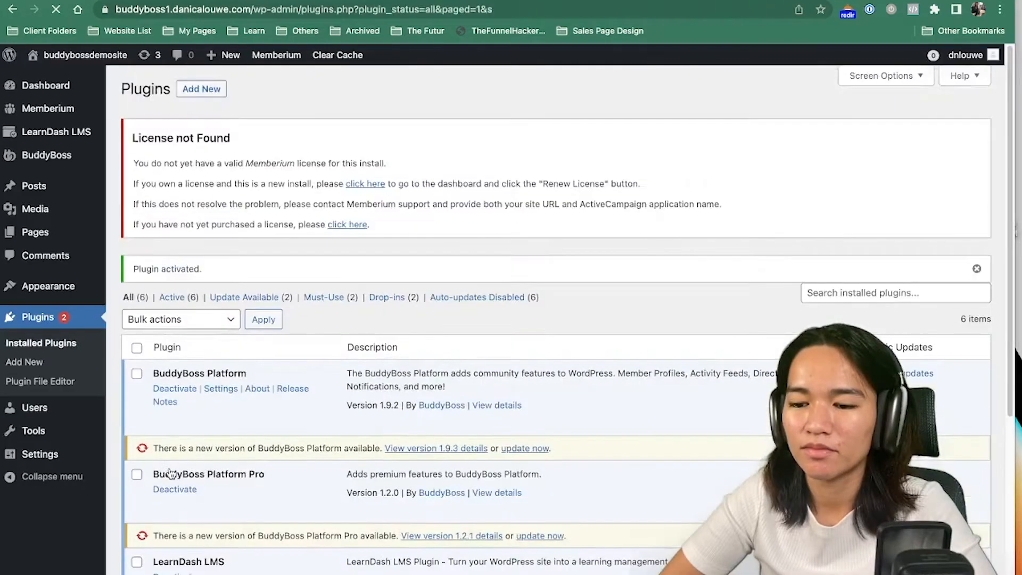
scroll(321, 415, "down", 1)
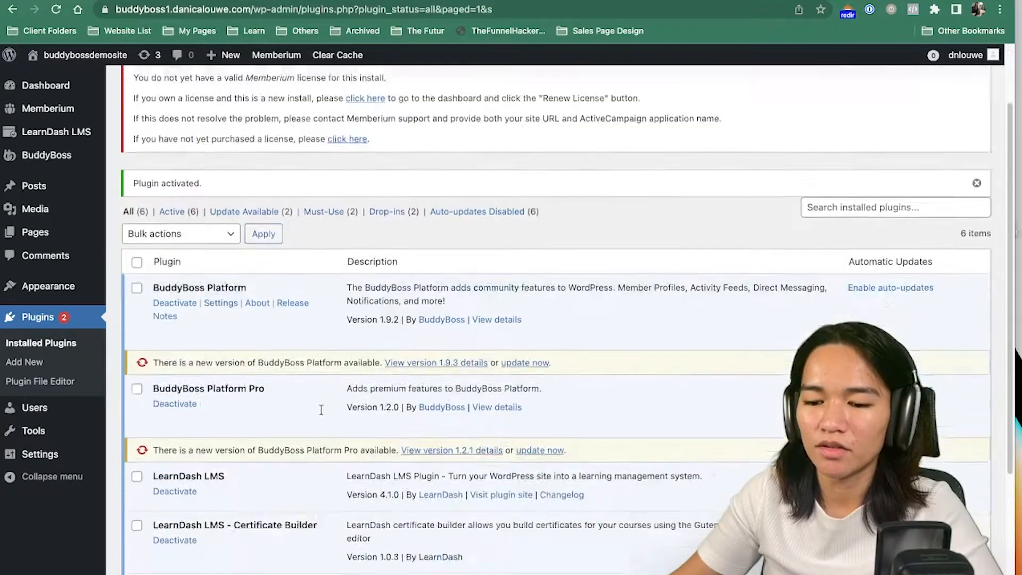
scroll(321, 415, "down", 3)
scroll(281, 208, "up", 3)
left_click(232, 1)
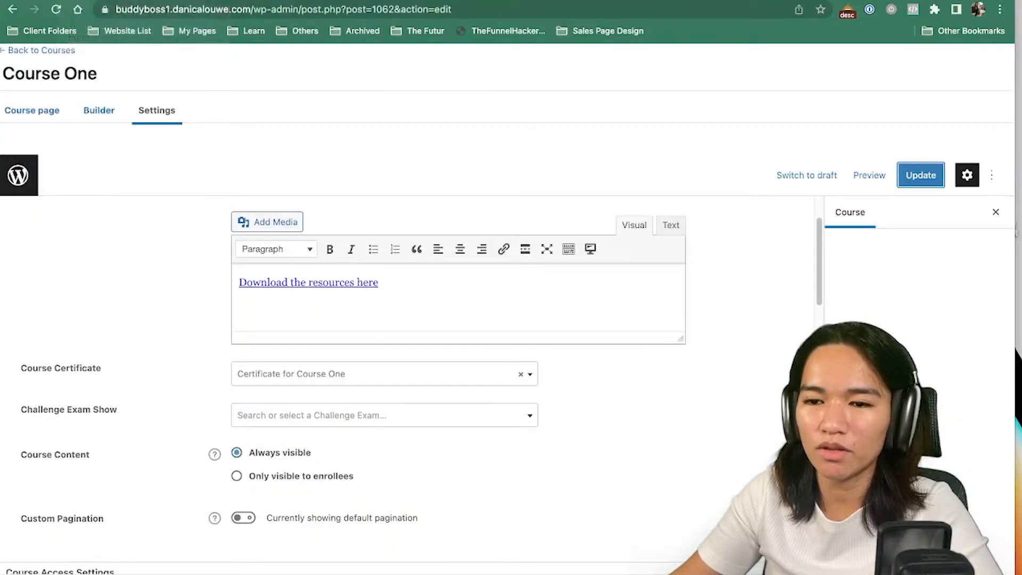
- Open 'Certificate for Course One' from Certificates and convert it to use Certificate Builder
left_click(117, 1)
mouse_move(87, 131)
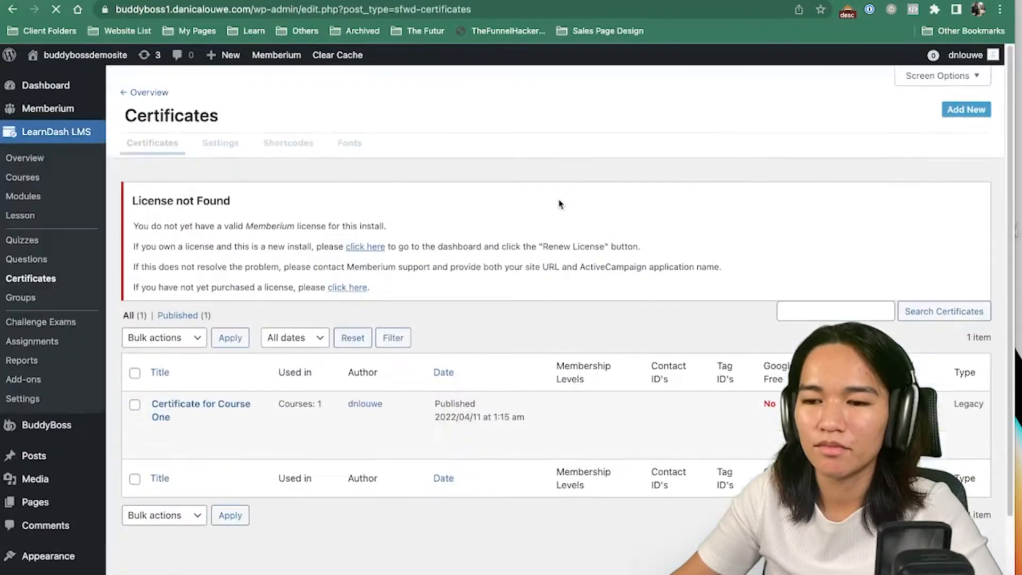
left_click(225, 411)
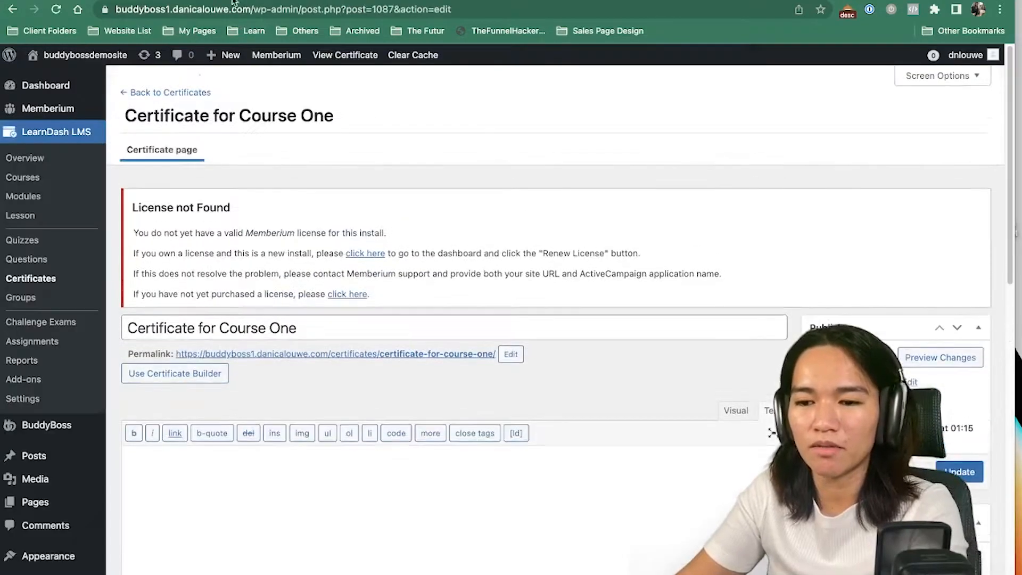
scroll(606, 234, "down", 3)
left_click(160, 179)
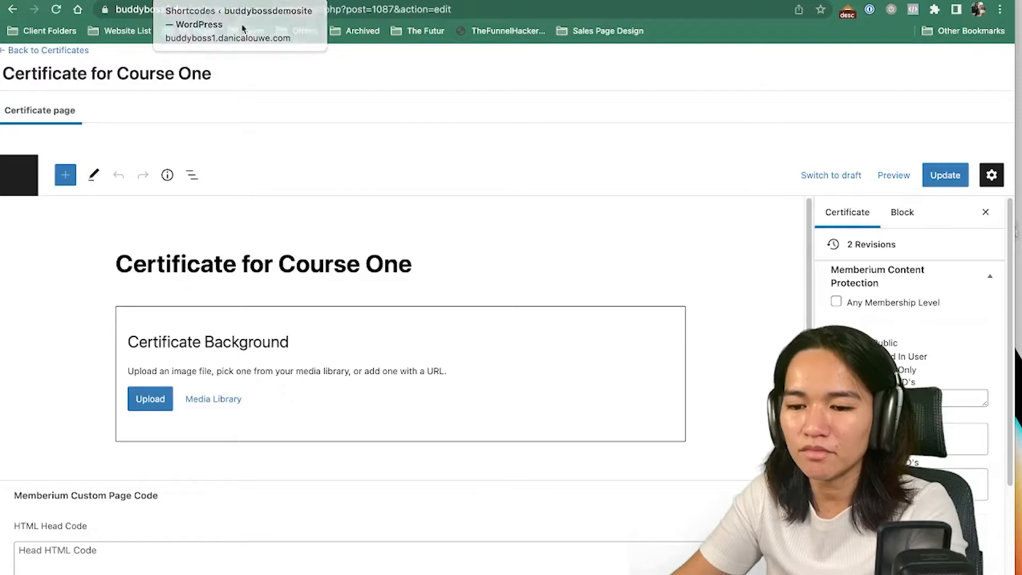
- Browse Downloads for a background, preview the blurred office image, and cancel without uploading
left_click(152, 401)
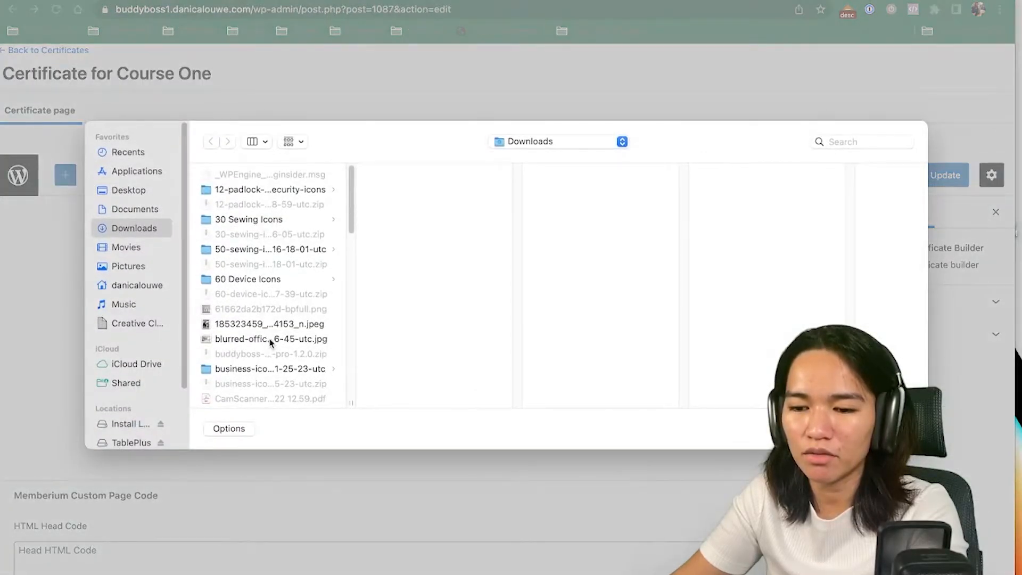
left_click(270, 341)
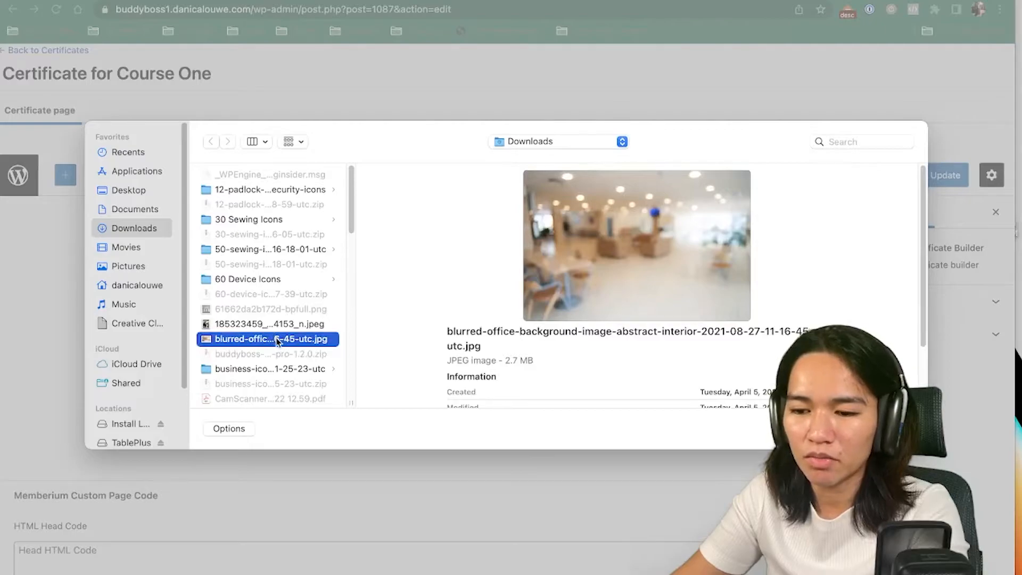
left_click(894, 428)
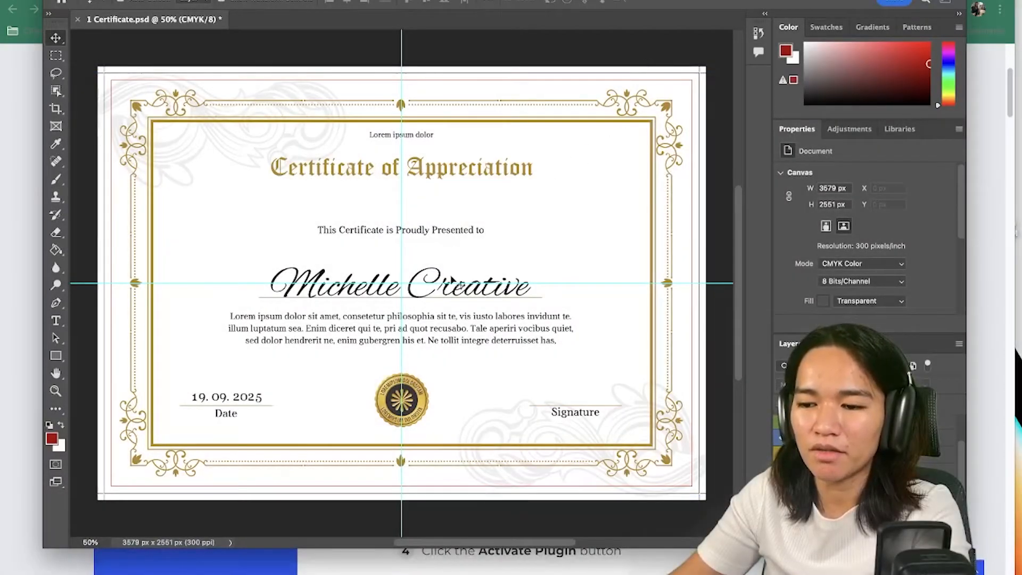
- Hide the sample name and 19. 09. 2025 date layers, and select the Date label and line
left_click(444, 284)
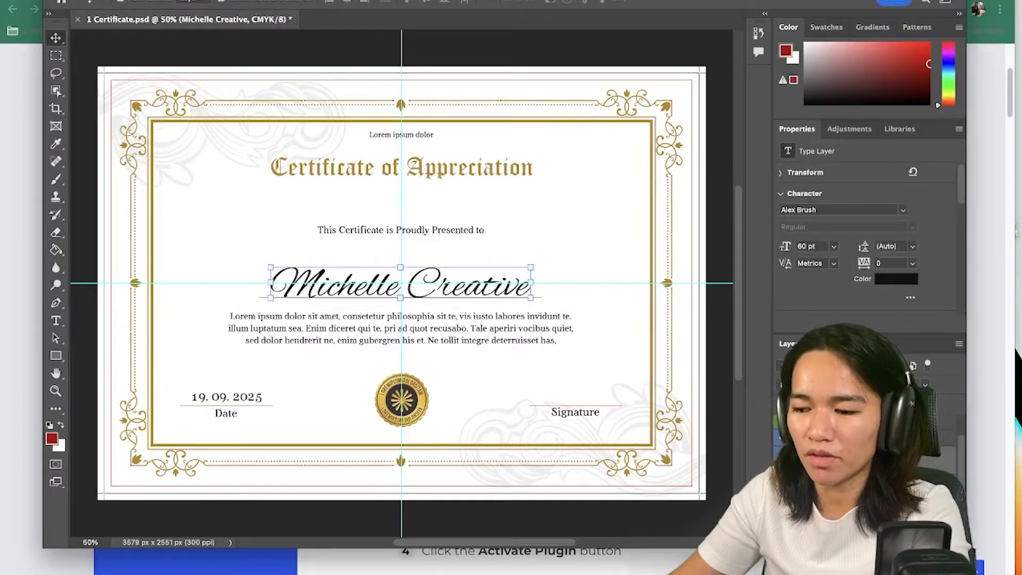
left_click(780, 437)
left_click(226, 397)
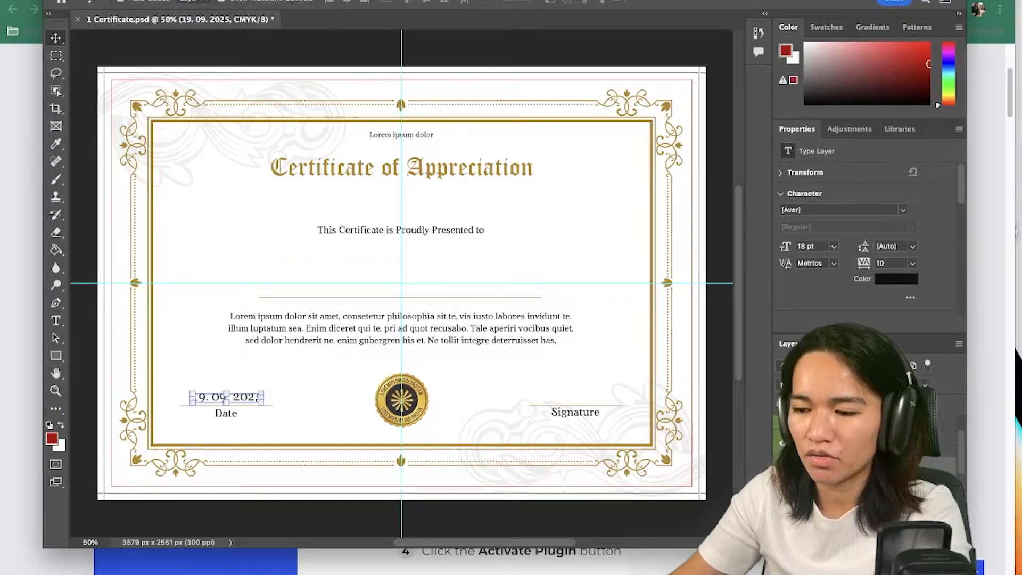
left_click(781, 469)
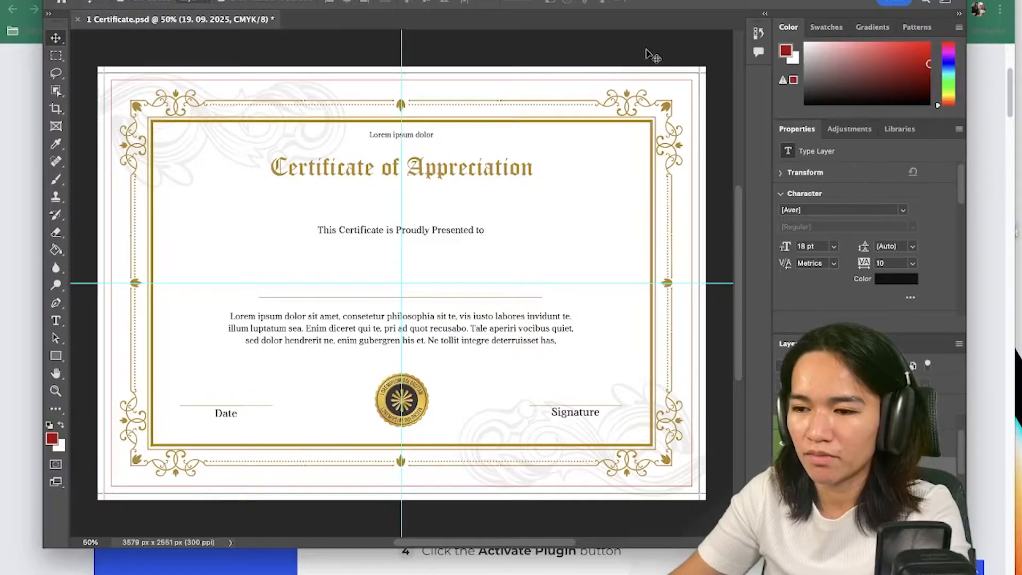
left_click(211, 411)
left_click(223, 412)
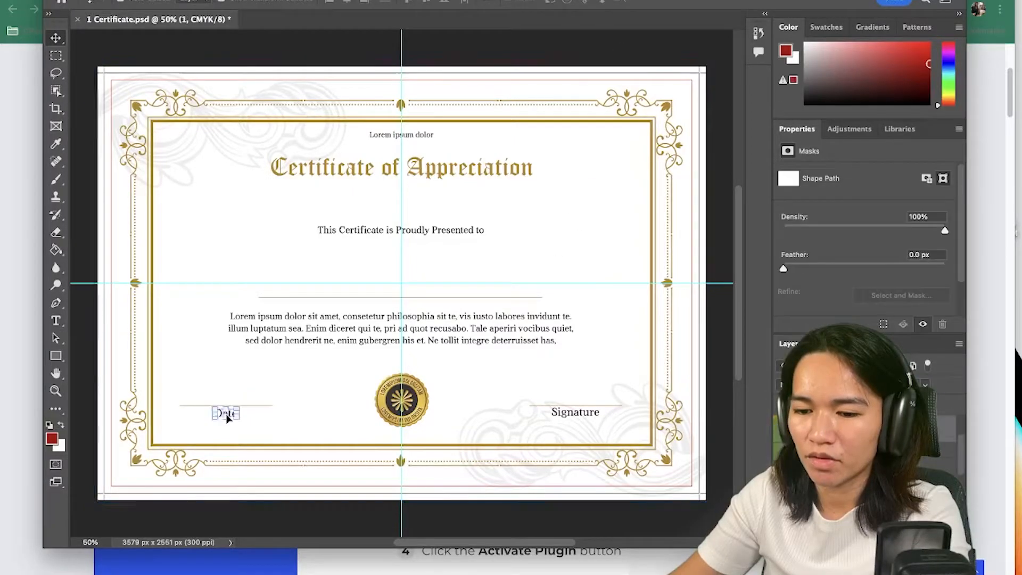
left_click(264, 407)
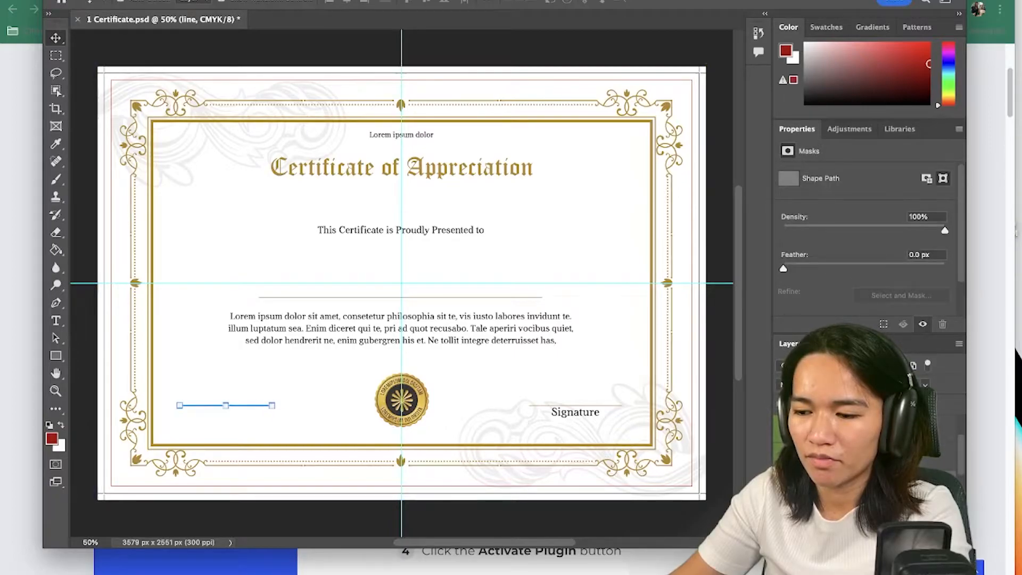
- Delete the Signature label and its line, then save the certificate PSD
left_click(610, 409)
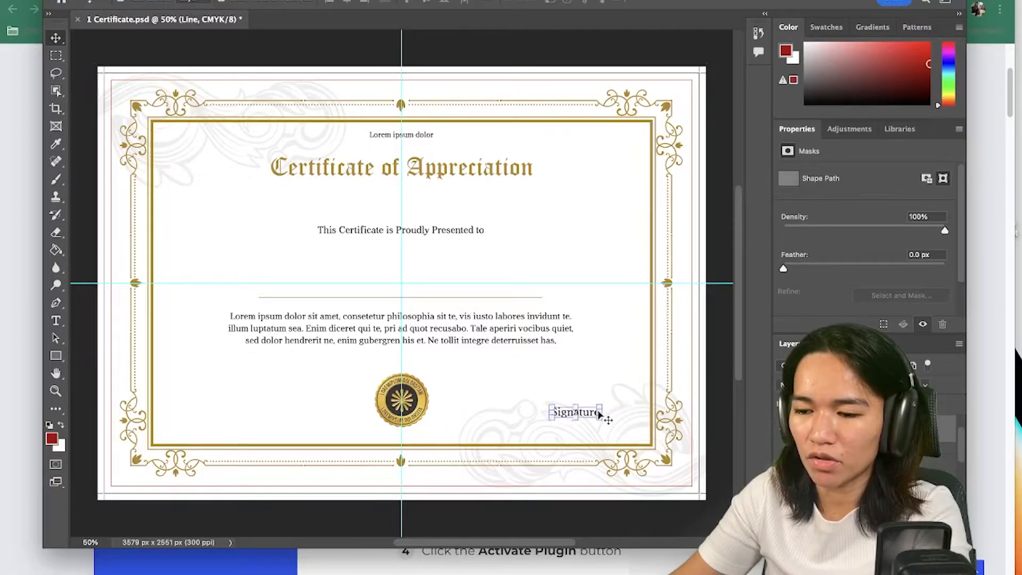
left_click(577, 412)
key("Delete")
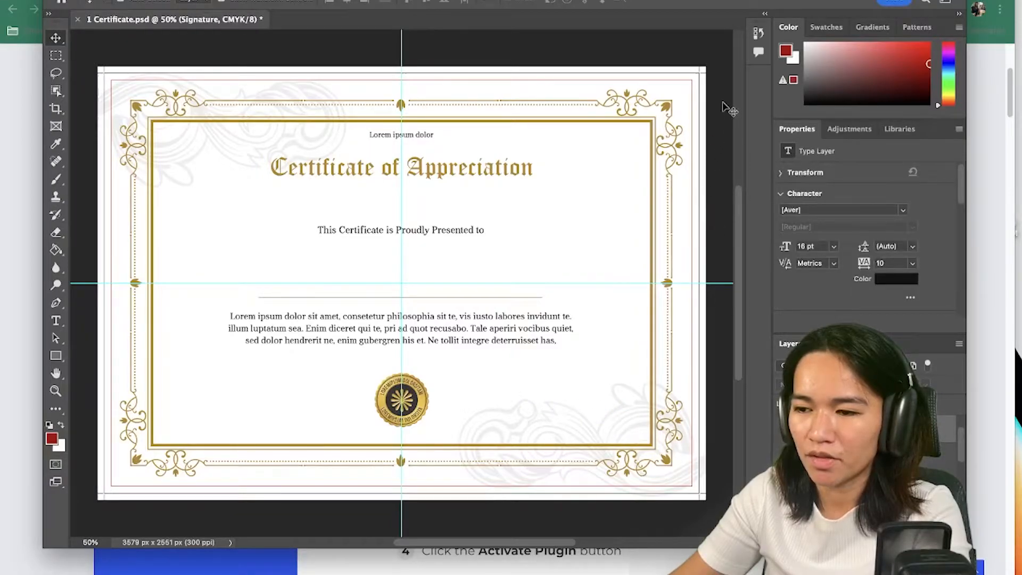
key("ctrl+s")
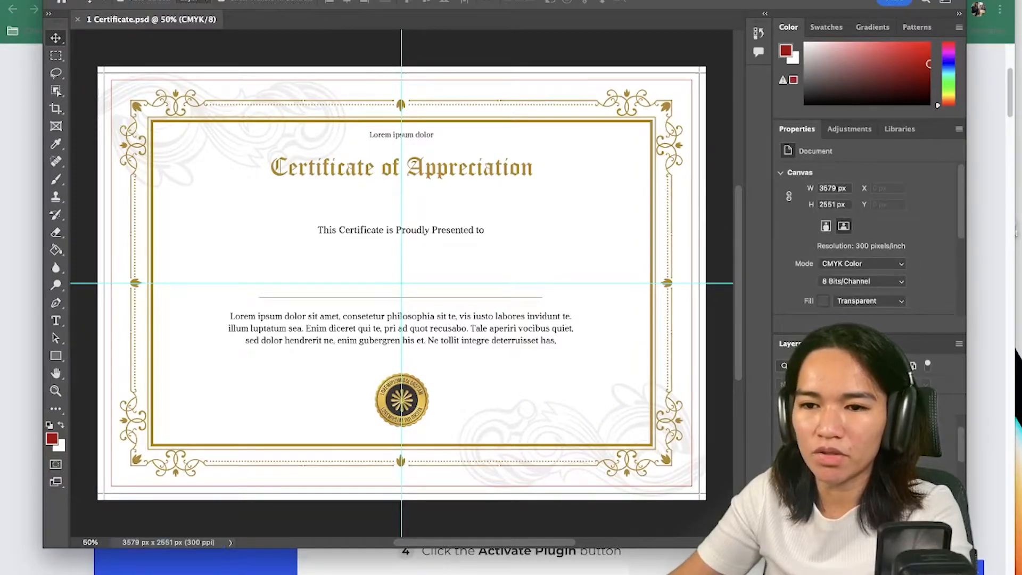
left_click(97, 0)
- In Export As, set the JPG width to 1200 px and lower quality to 3
mouse_move(239, 117)
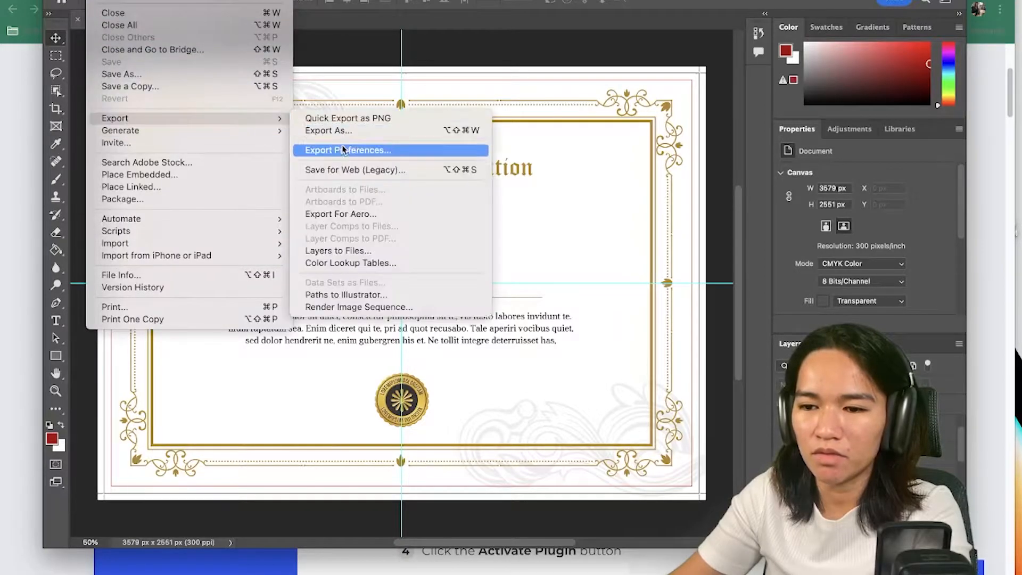
left_click(352, 133)
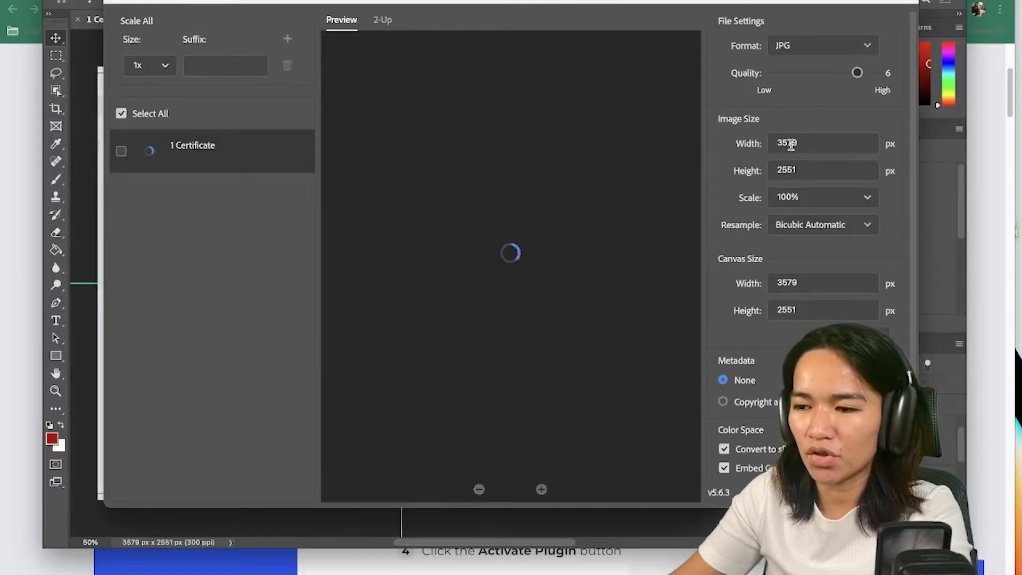
left_click(821, 73)
double_click(814, 142)
type("1200")
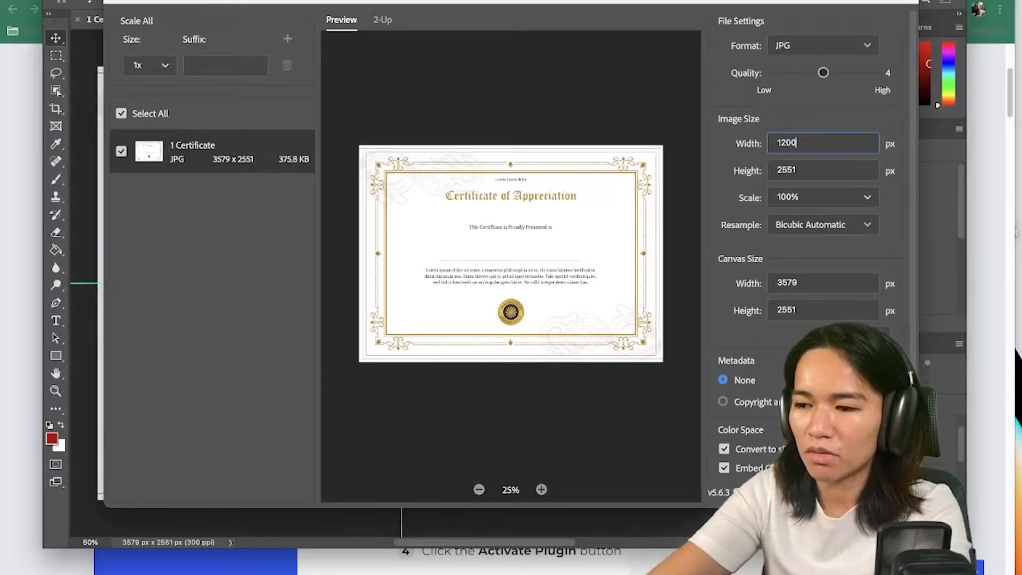
left_click(833, 167)
left_click(806, 72)
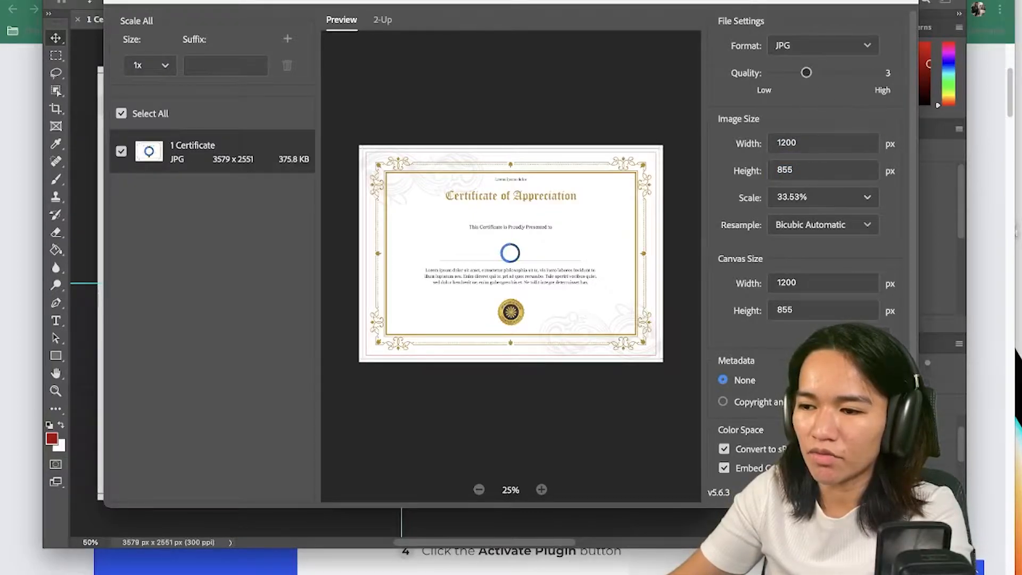
- Confirm the 1200 × 855 px size, save the exported JPG, and return to Chrome
left_click(829, 146)
left_click(830, 166)
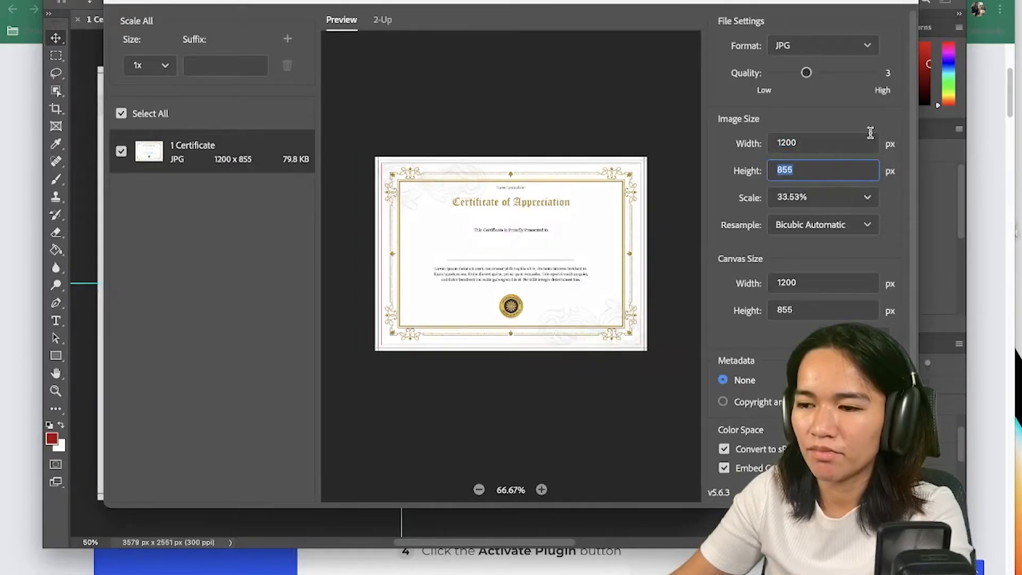
key("Return")
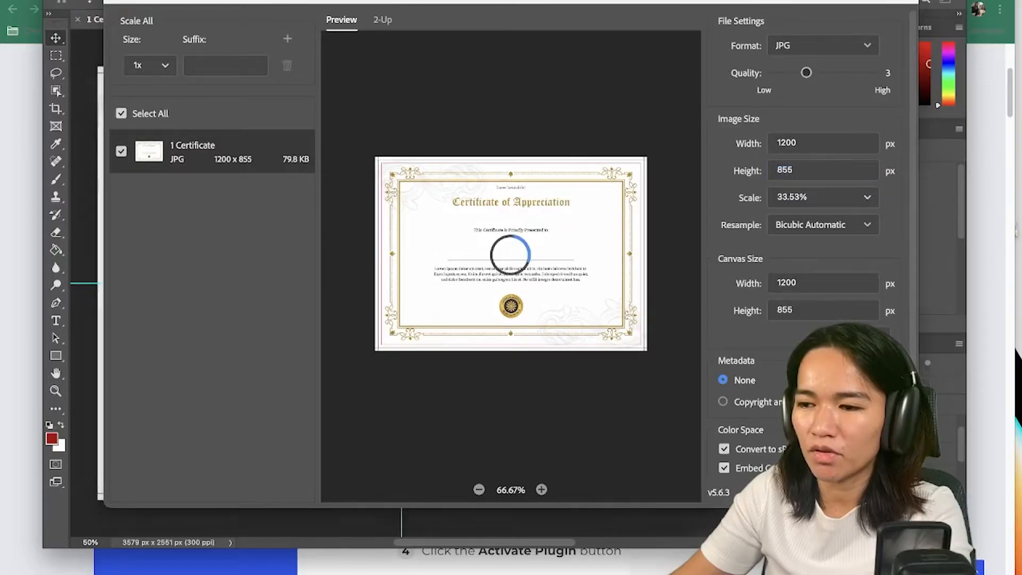
left_click(585, 180)
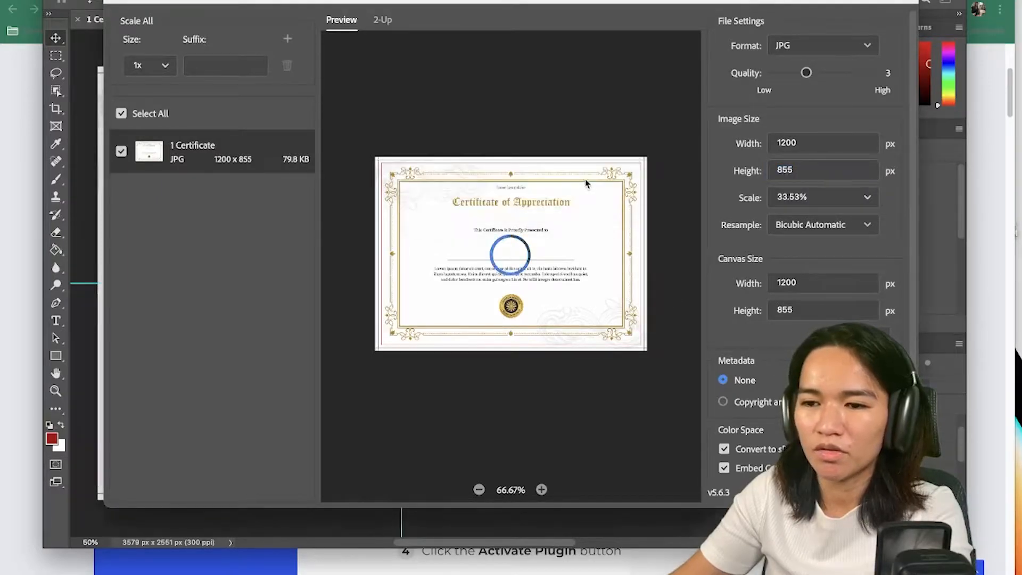
left_click(18, 17)
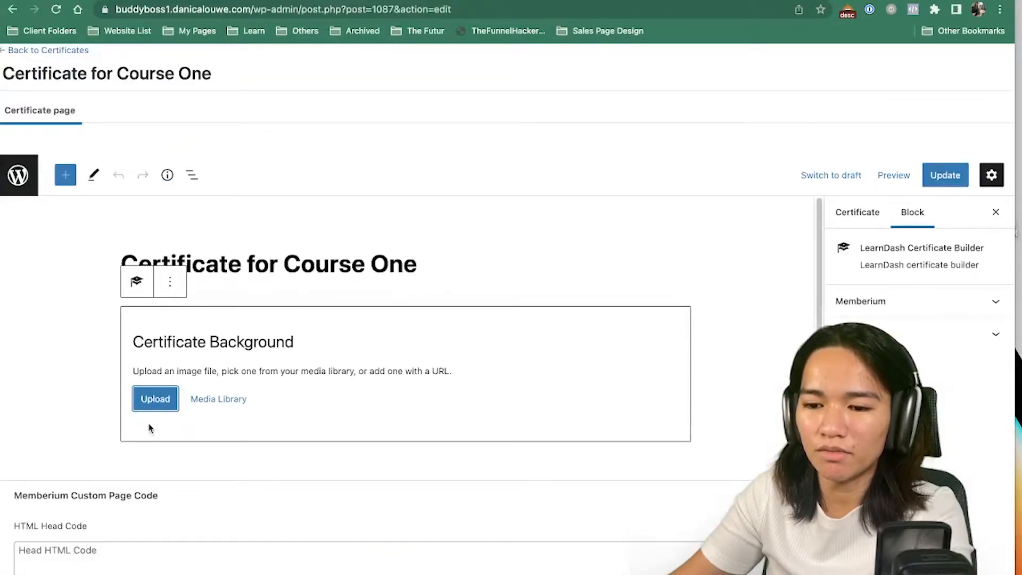
- Try uploading 1 Certificate.jpg from Downloads as the background, then cancel the file picker
left_click(154, 399)
left_click(273, 193)
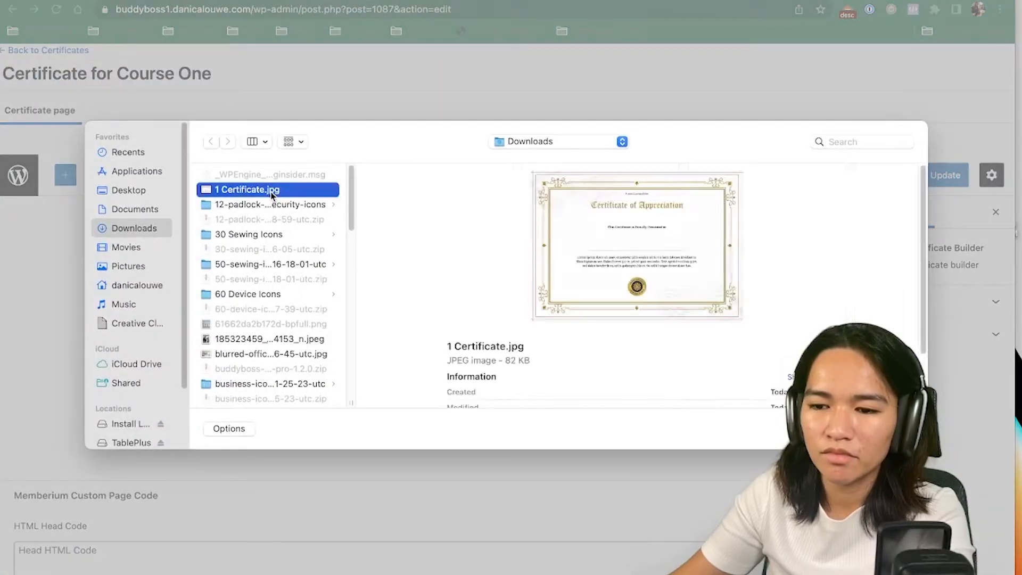
double_click(273, 192)
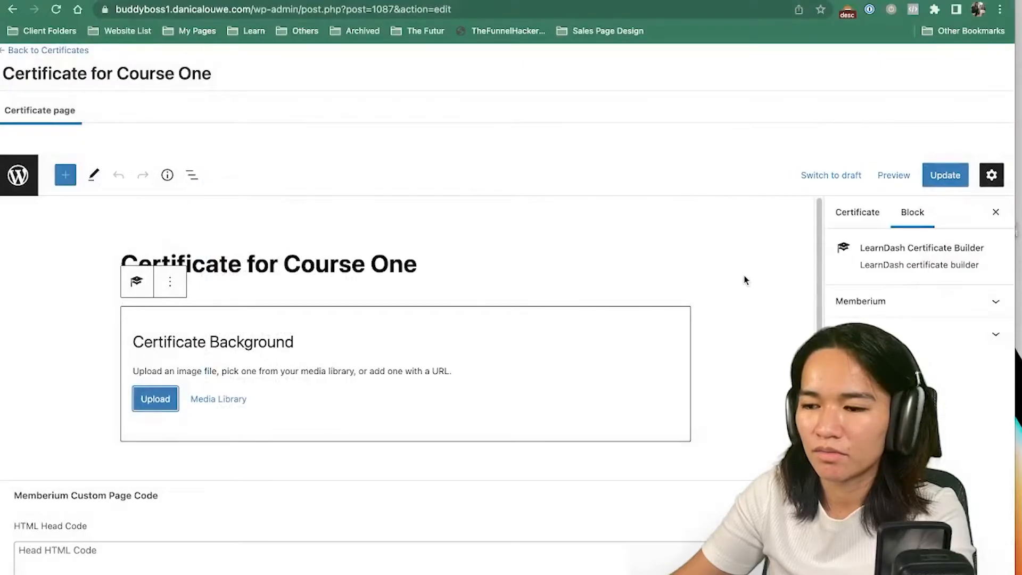
scroll(758, 316, "down", 1)
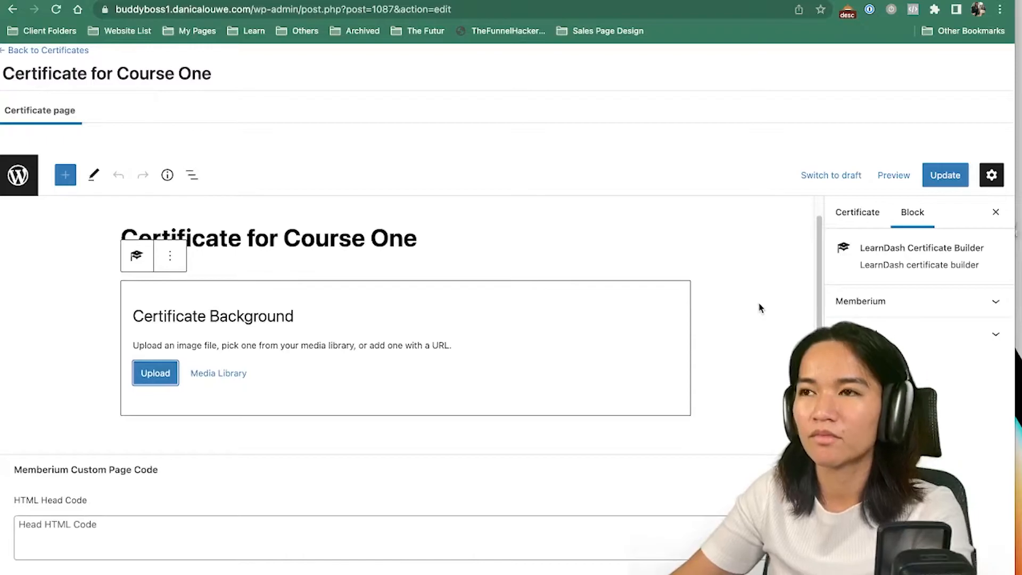
left_click(521, 364)
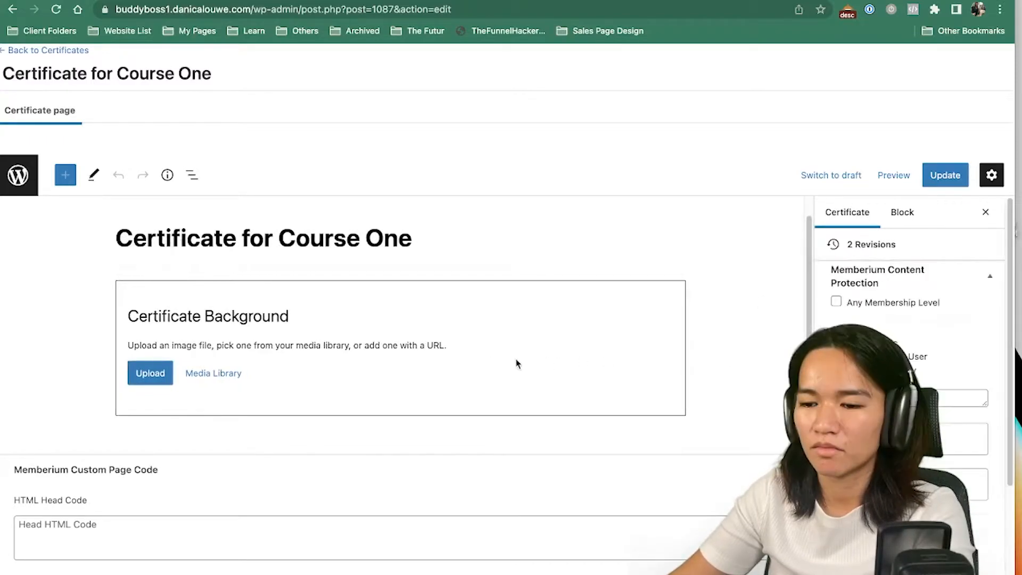
left_click(150, 373)
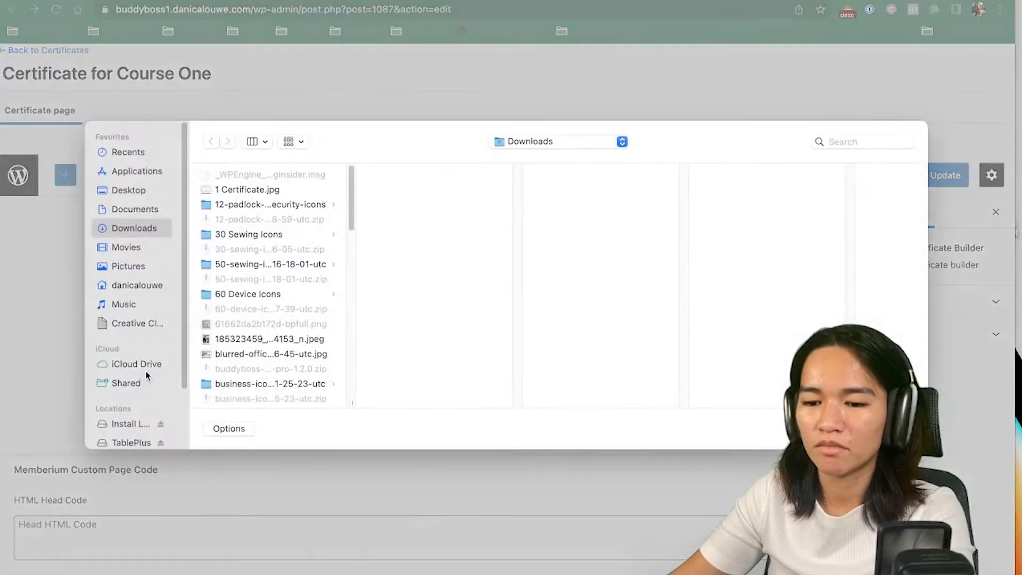
left_click(247, 190)
key("Escape")
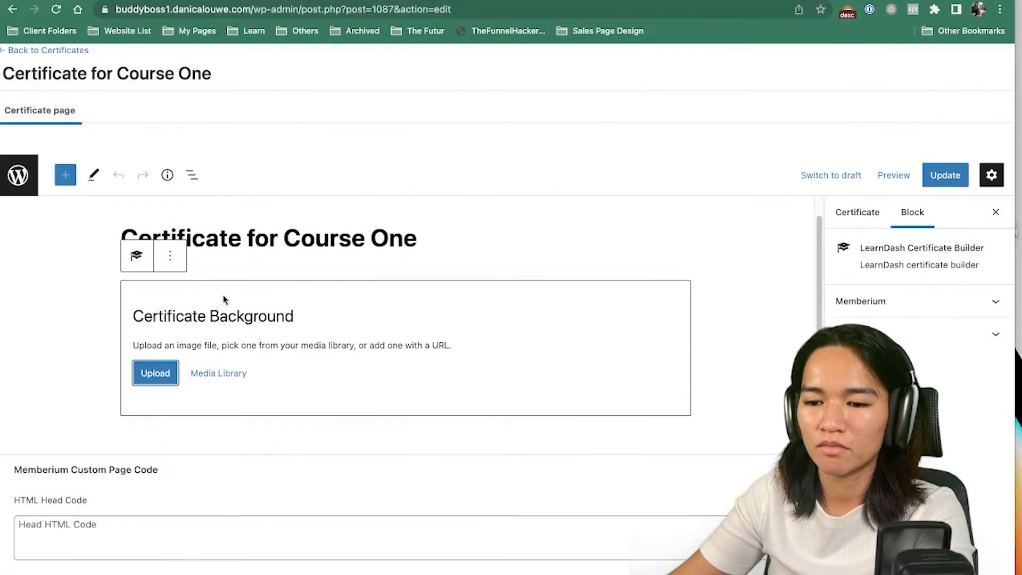
- Choose 1 Certificate.jpg from the Media Library as the certificate background
left_click(222, 379)
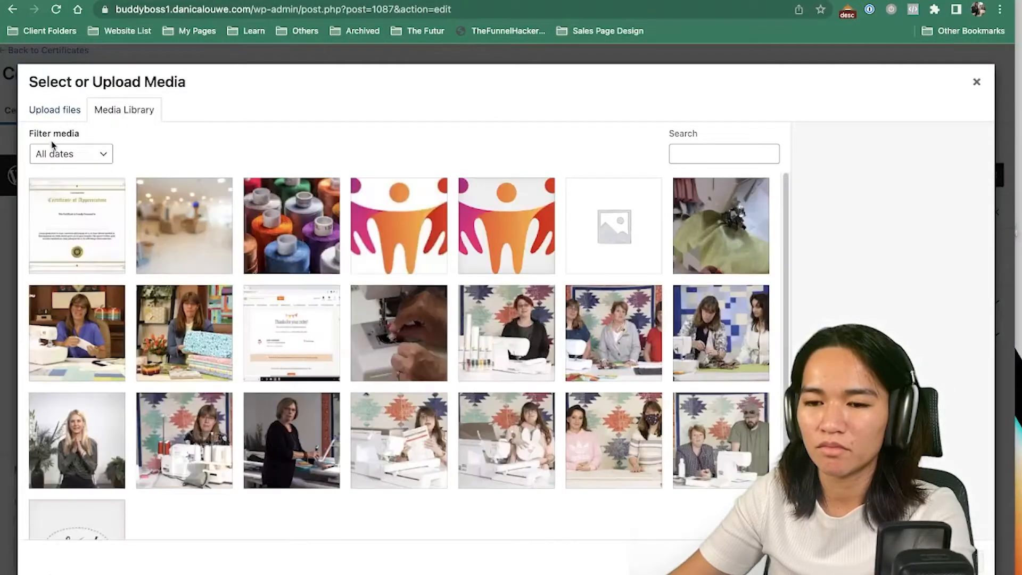
left_click(103, 211)
left_click(962, 562)
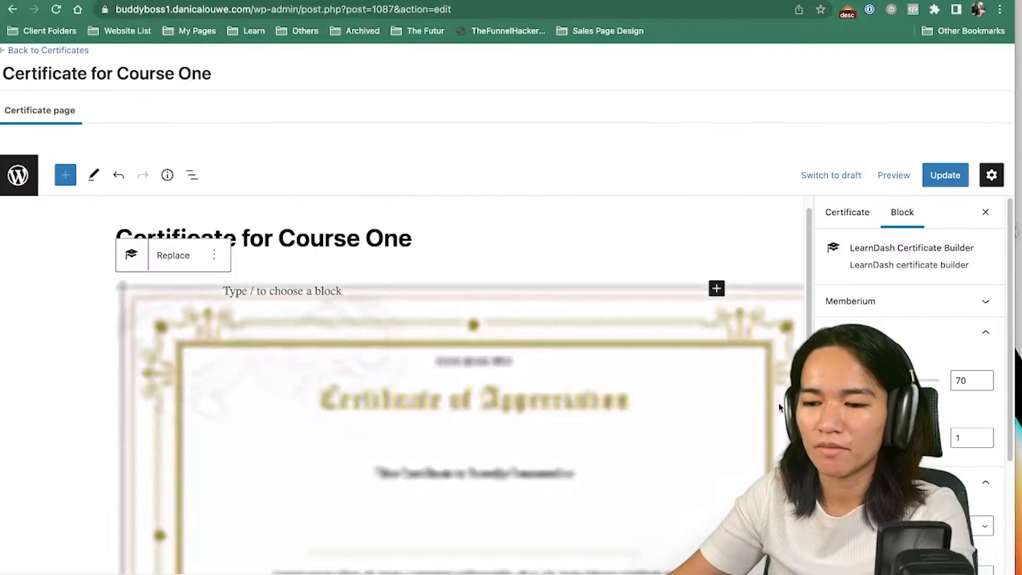
scroll(612, 321, "down", 1)
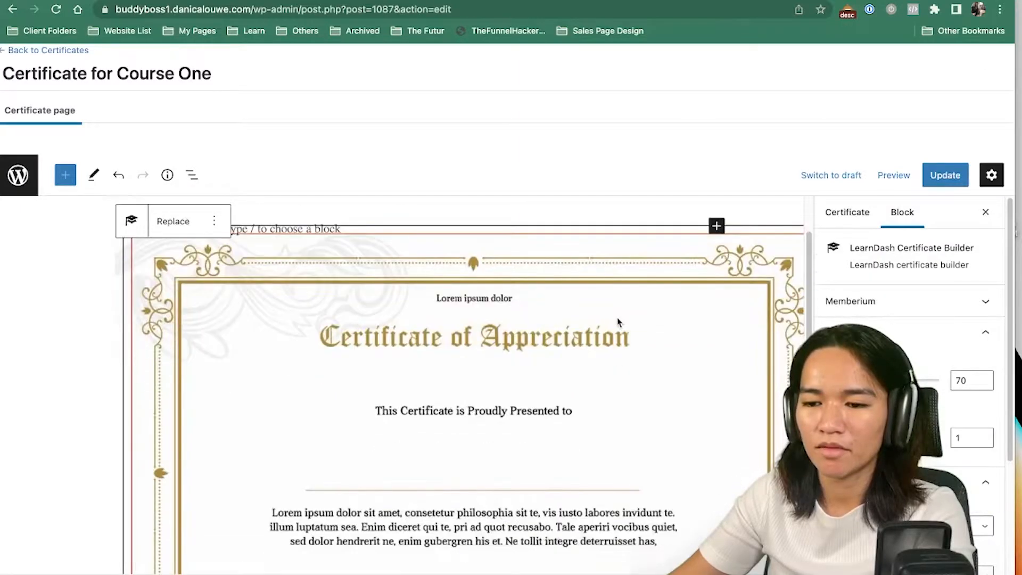
scroll(596, 346, "up", 2)
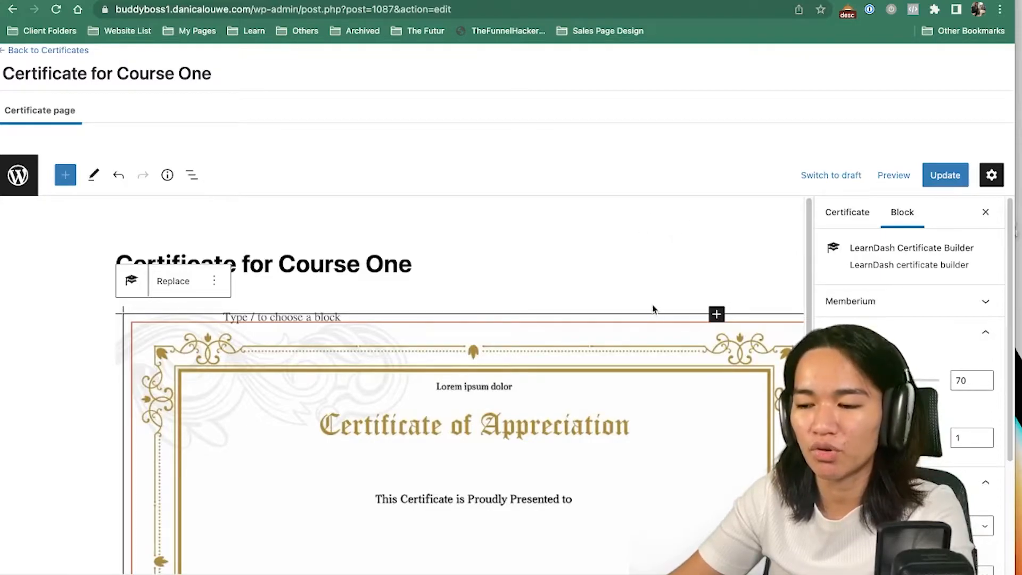
left_click(570, 240)
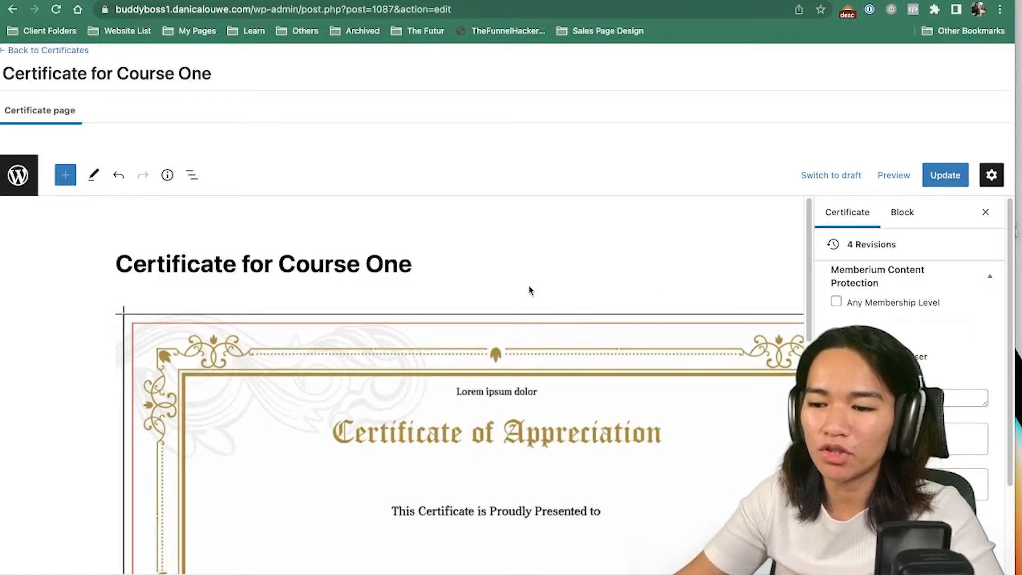
left_click(419, 332)
- Turn the empty top block into a heading and paste the [usermeta field="first_name"] shortcode into it
left_click(314, 318)
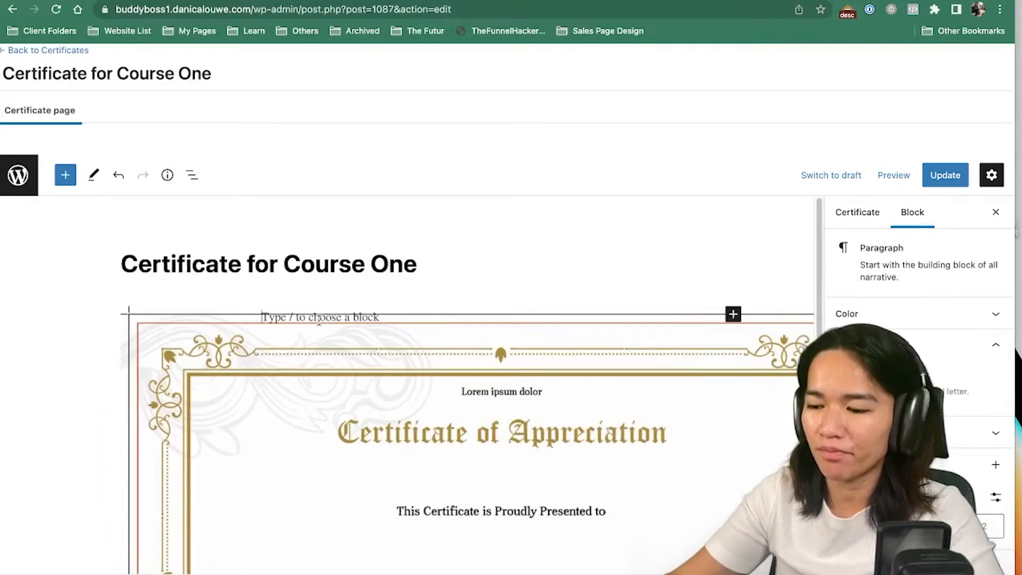
type("/")
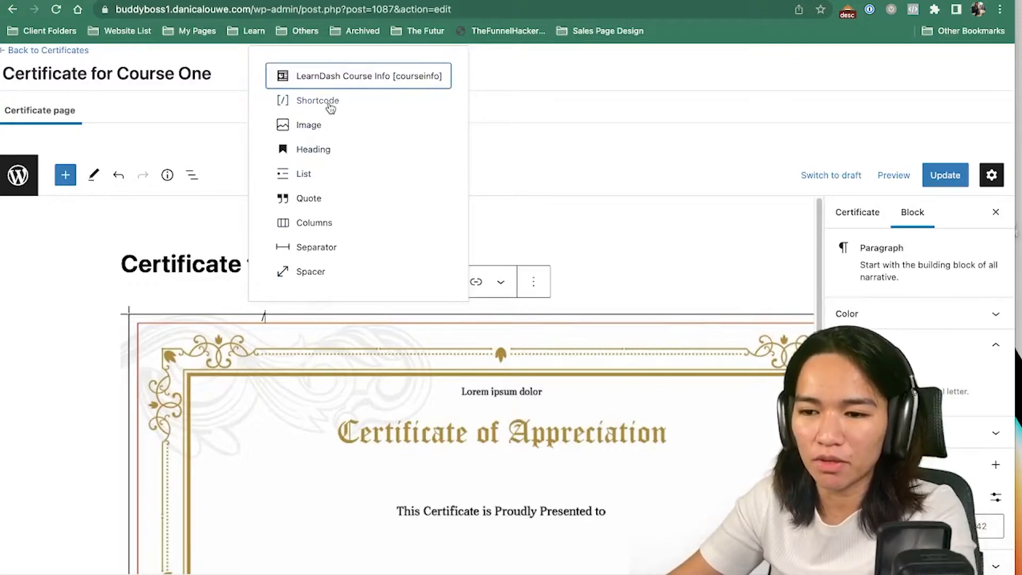
left_click(313, 149)
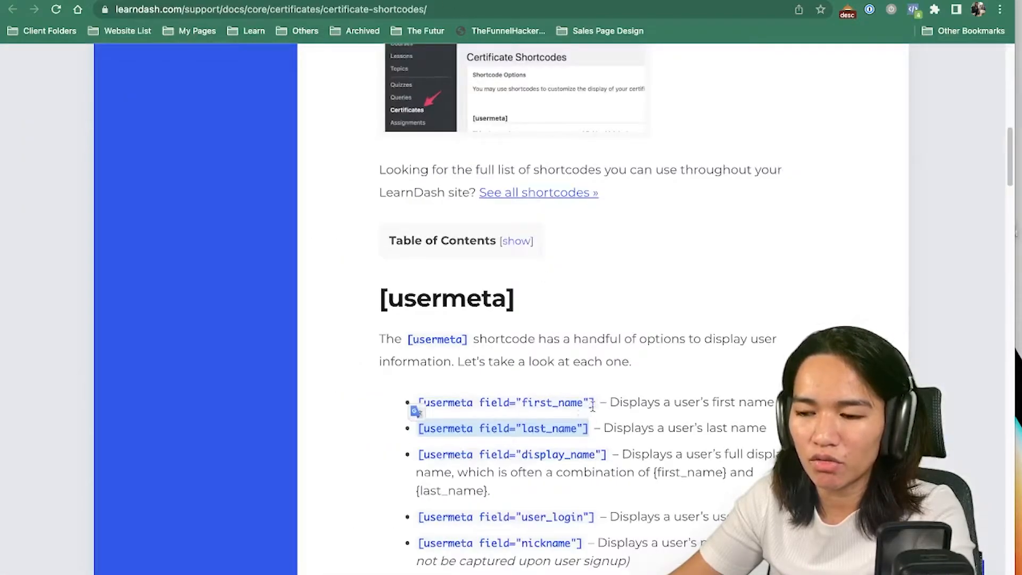
left_click_drag(593, 404, 440, 405)
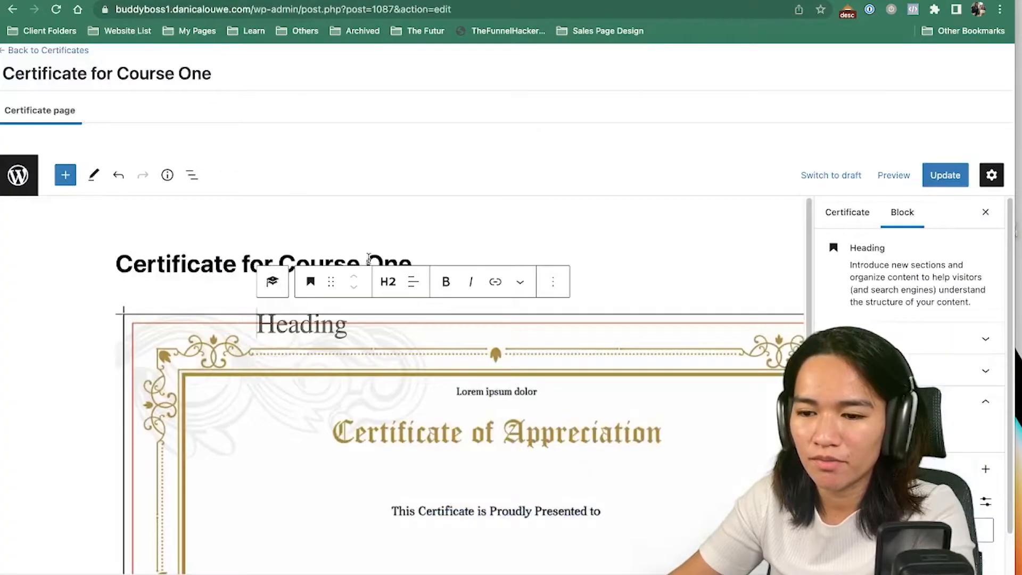
type("[usermeta field=\"first_name\"]")
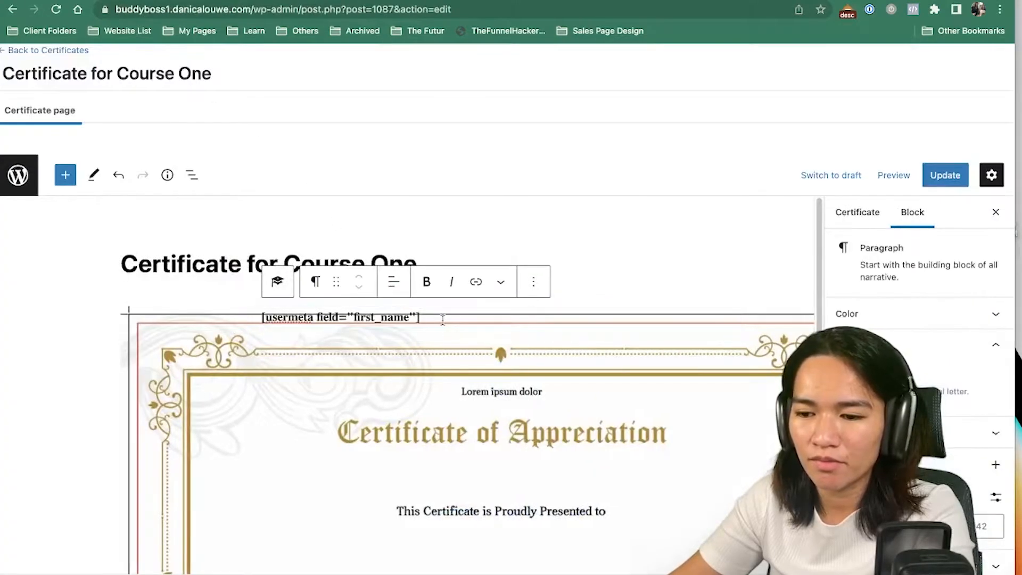
- Undo the shortcode paste and retry pasting it into the heading as plain text, then undo
key("ctrl+z")
left_click(260, 15)
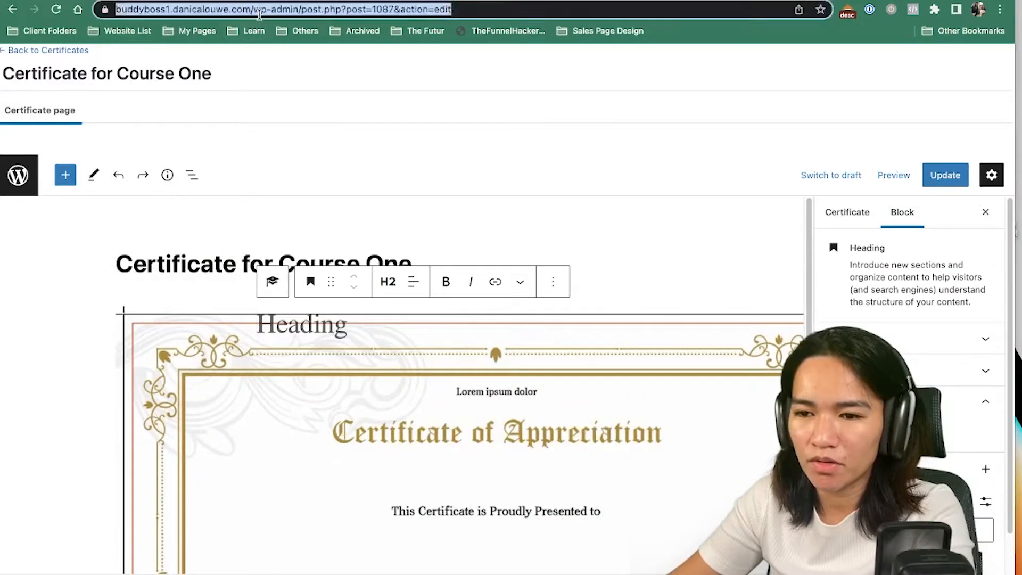
type("[usermeta field=\"first_name\"]")
key("ctrl+a")
key("ctrl+c")
left_click(334, 317)
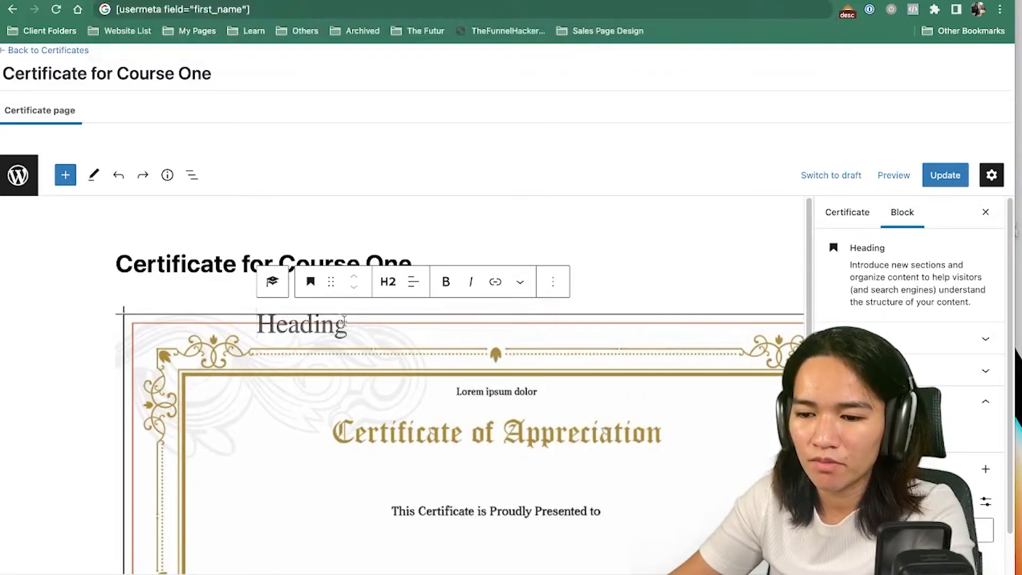
key("ctrl+v")
key("ctrl+z")
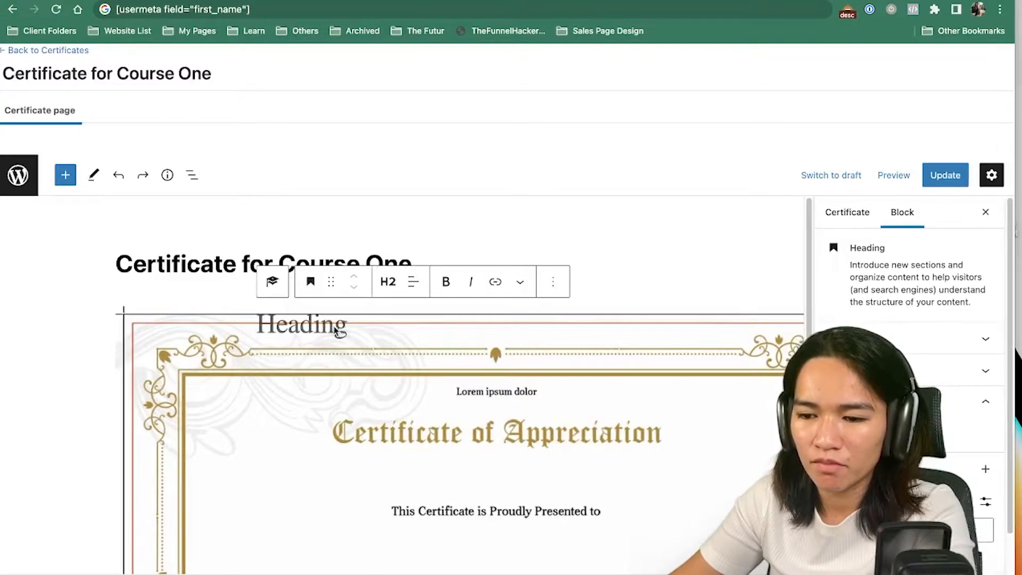
- Type [usermeta field="first_name"] into the H2 heading and click Update
left_click(847, 212)
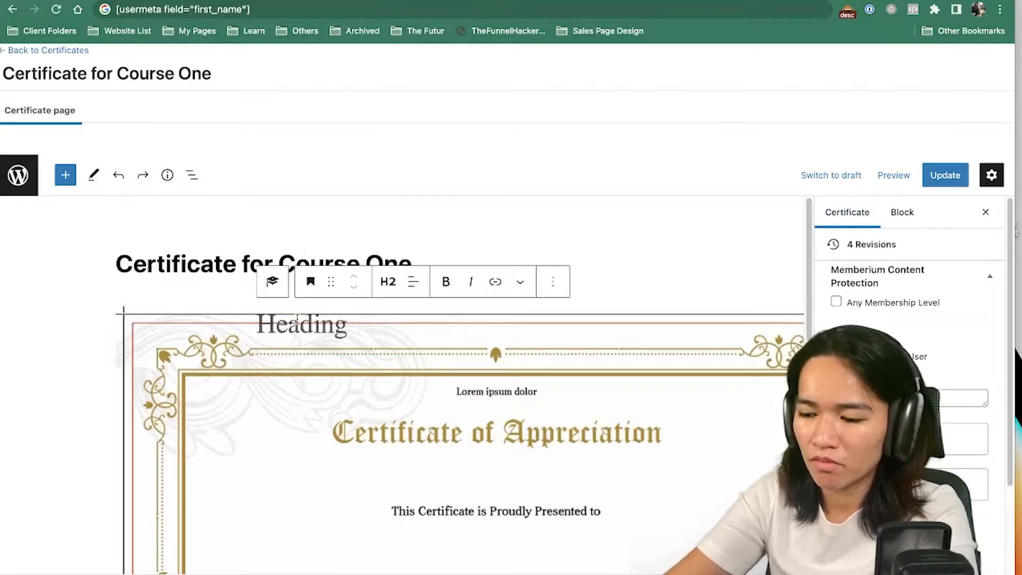
type("[]")
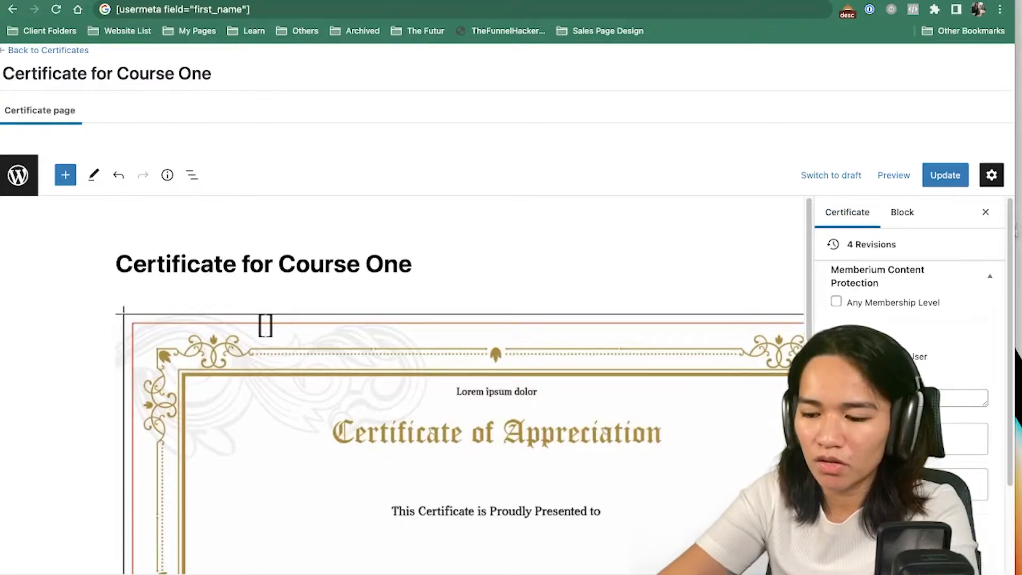
type("use")
type("rmeta fie")
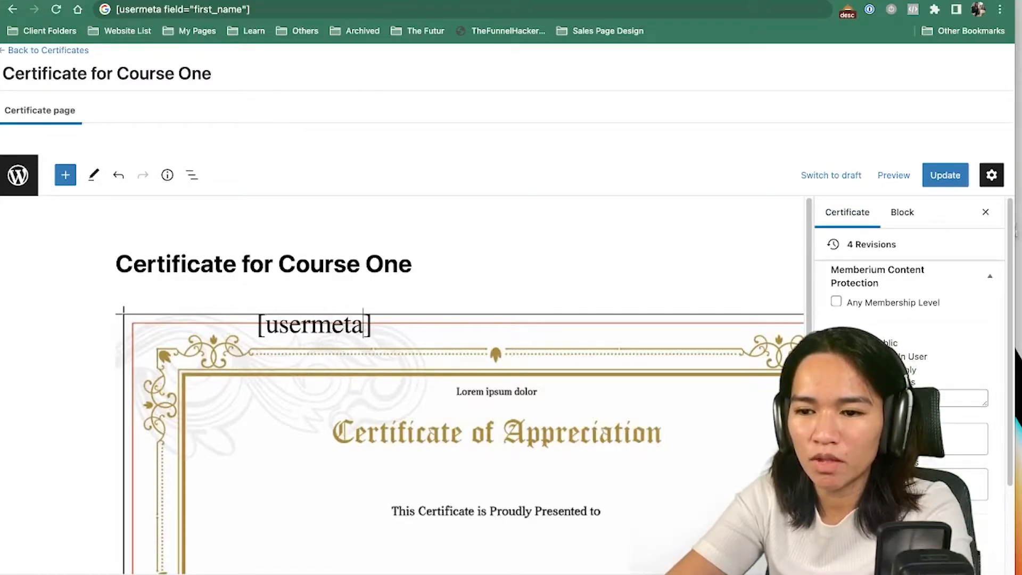
type("lds")
key("BackSpace")
type("-")
key("BackSpace")
type("=")
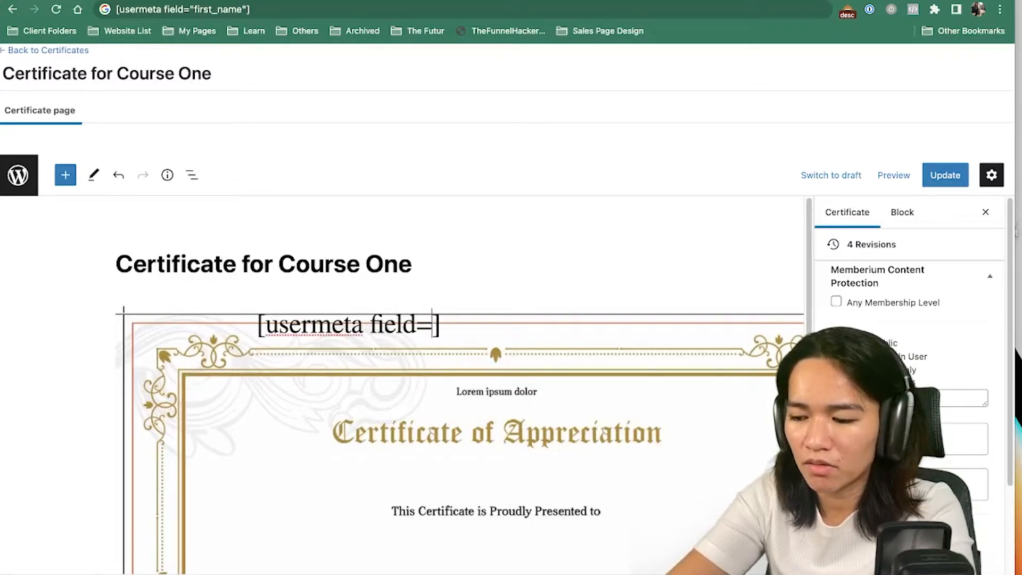
type("\"fir\"")
key("Left")
type("first_name")
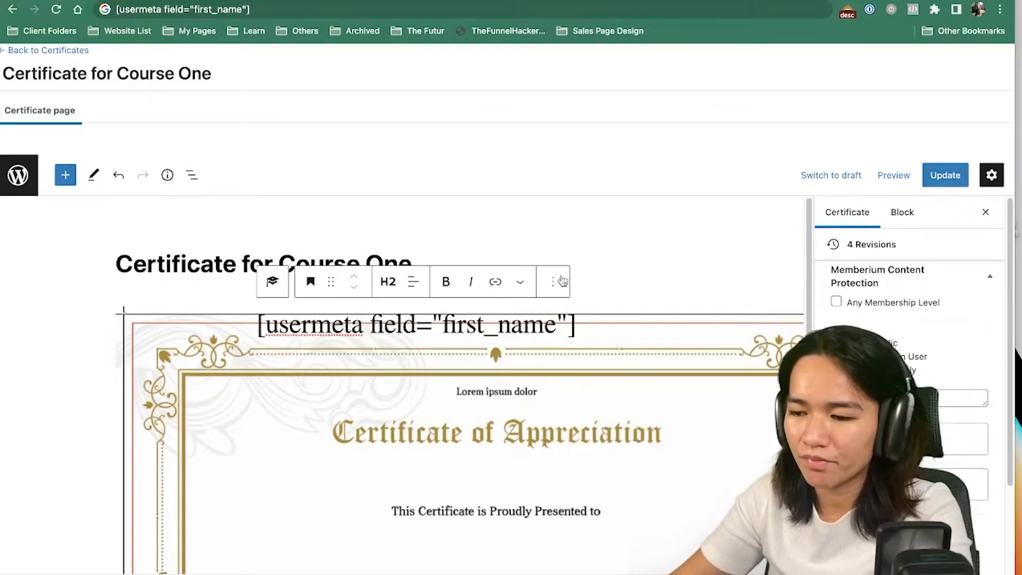
left_click(942, 175)
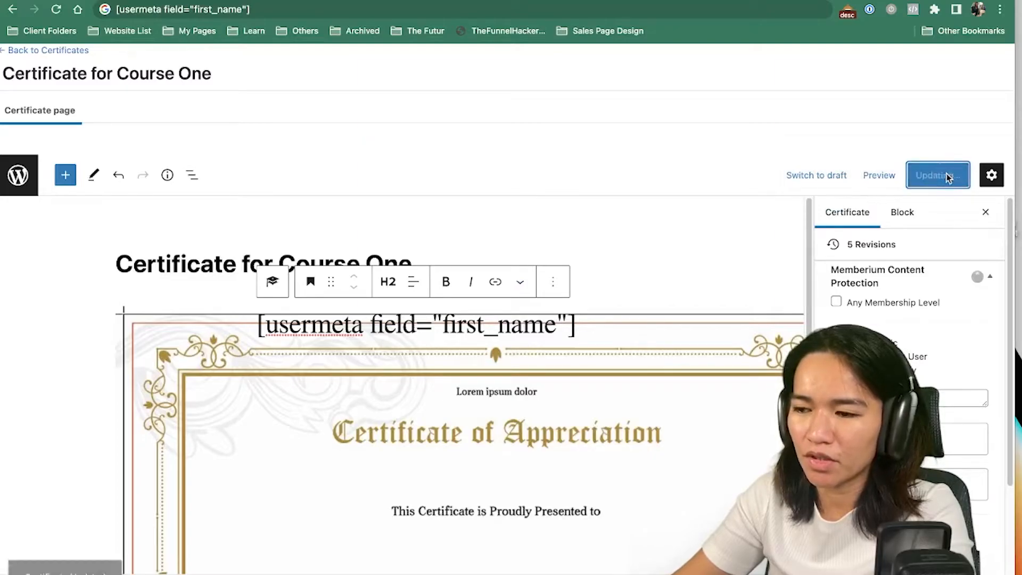
- Reload the existing certificate PDF preview to check the name line
left_click(186, 1)
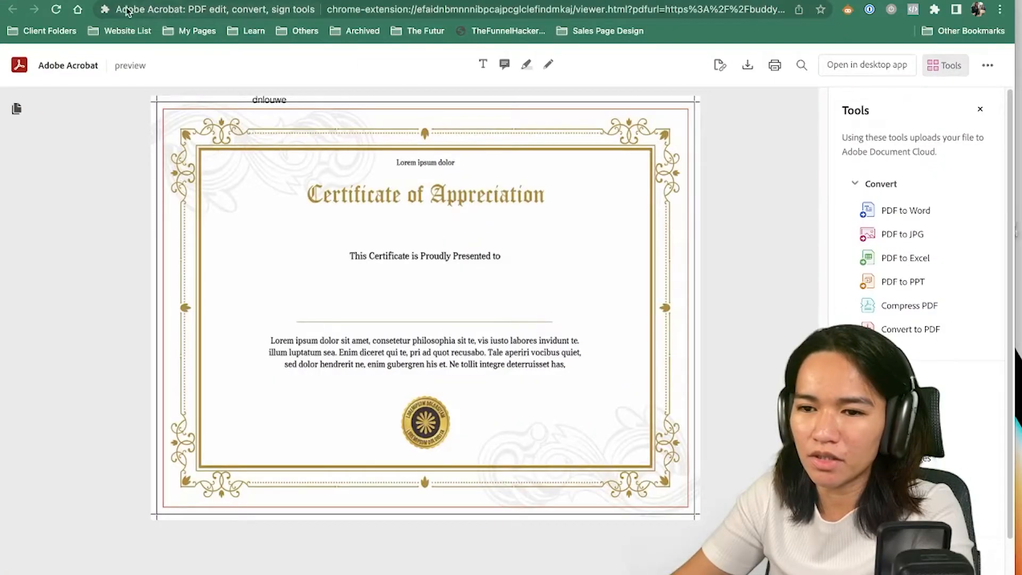
left_click(56, 10)
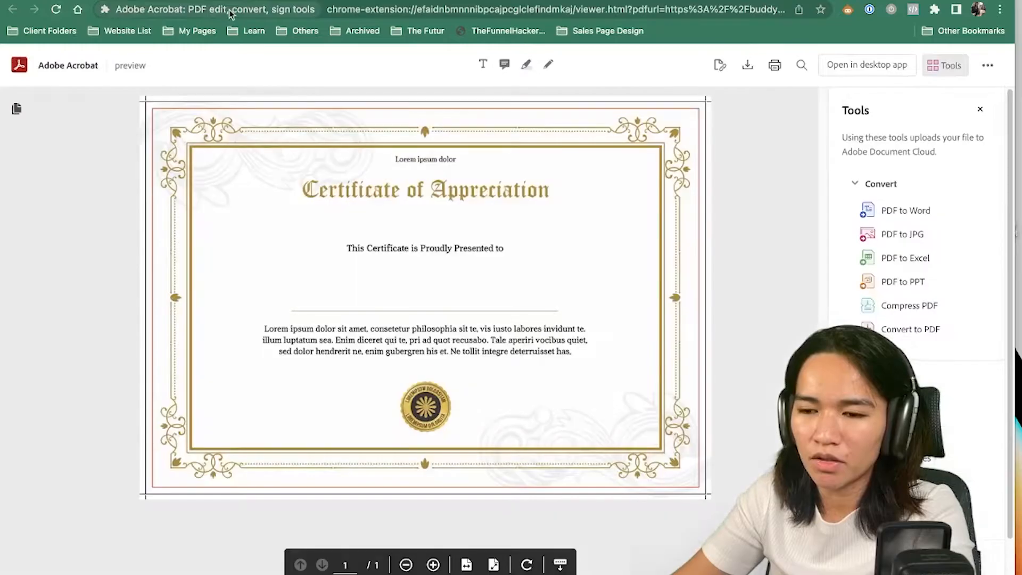
left_click(198, 1)
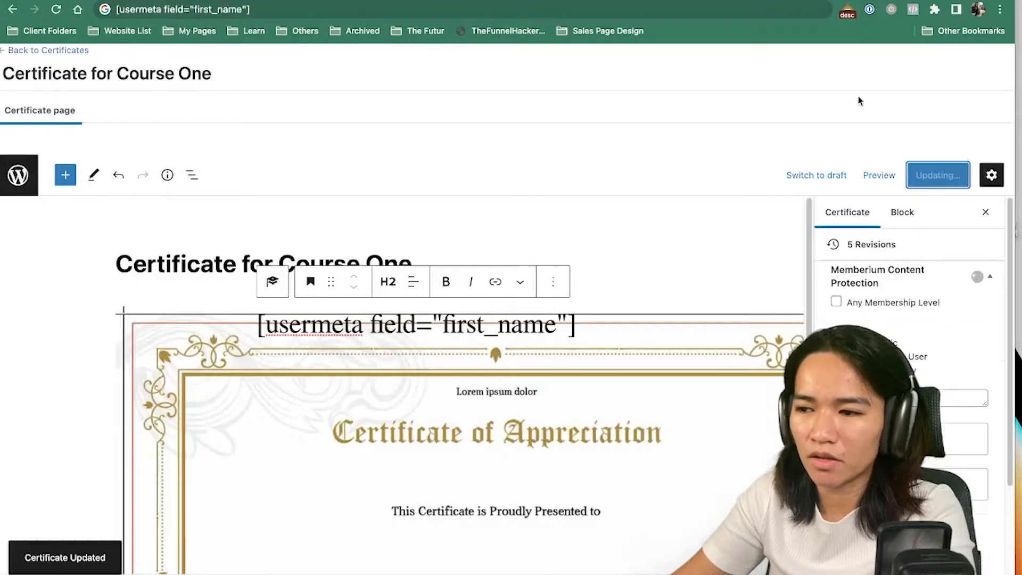
- Preview the certificate in a new tab, then return to the editor and certificates list
left_click(883, 176)
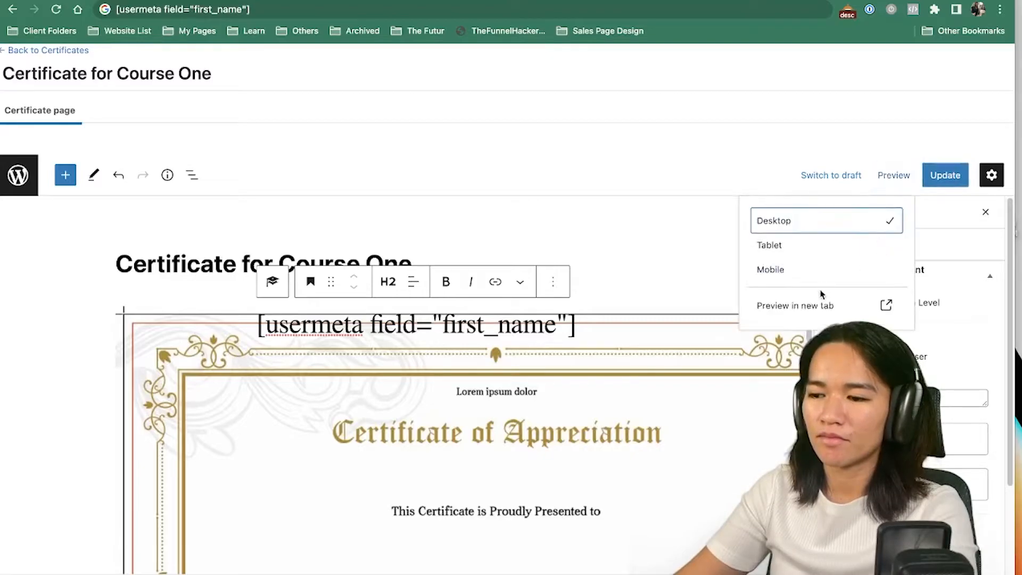
left_click(814, 307)
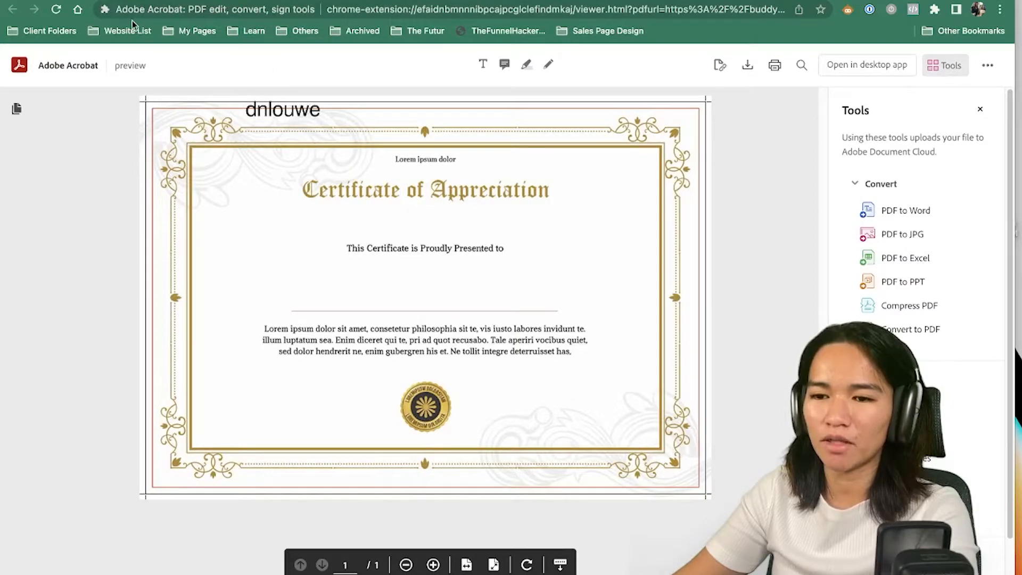
left_click(669, 1)
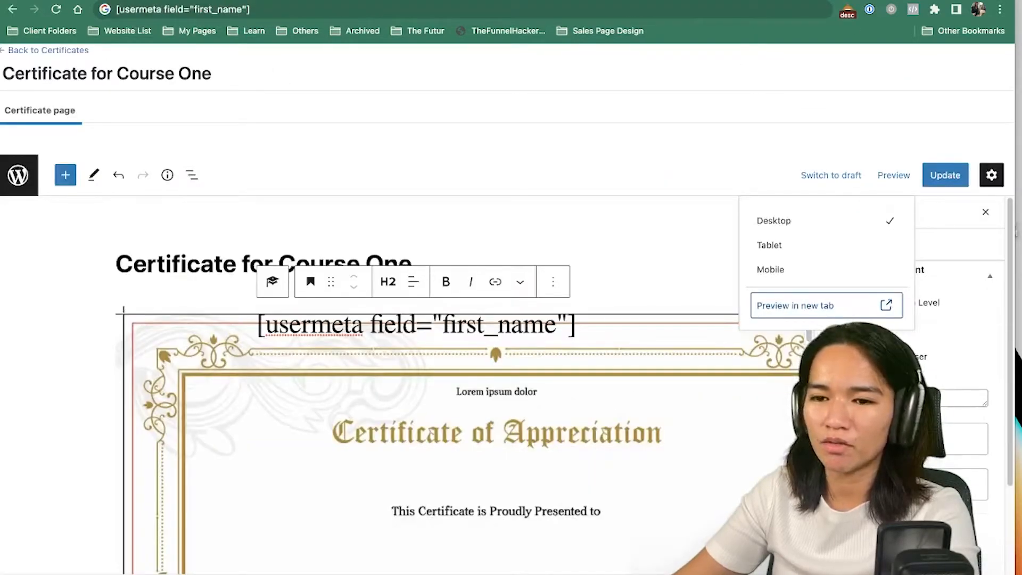
left_click(21, 171)
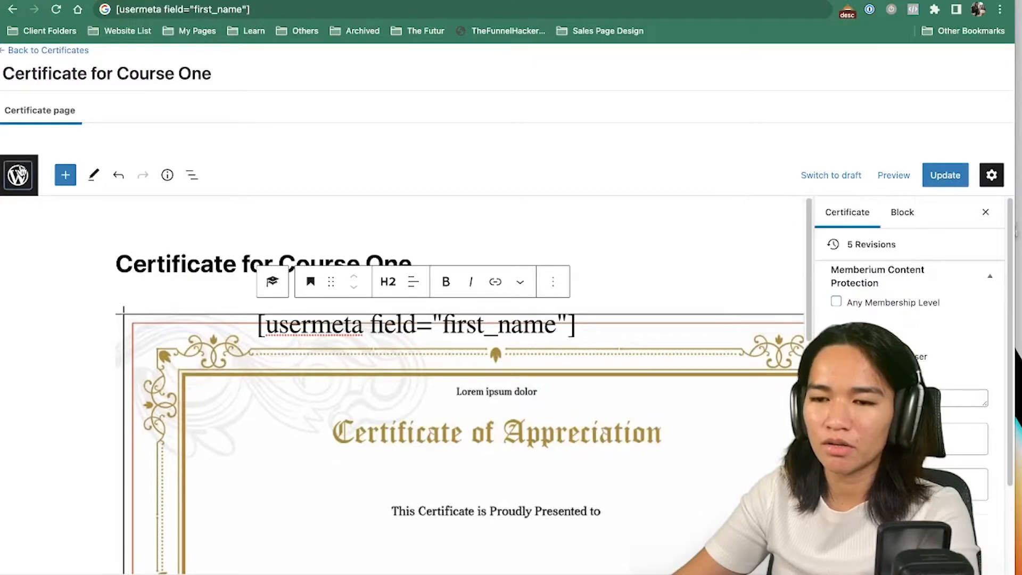
left_click(744, 1)
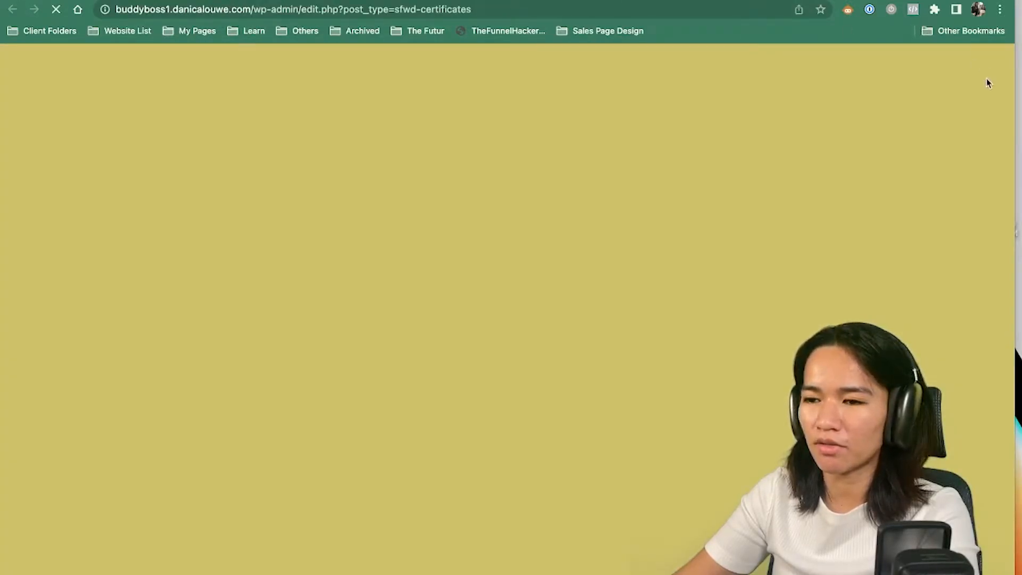
- Check the shortcode docs, then select the heading's usermeta shortcode text in Certificate for Course One
left_click(873, 1)
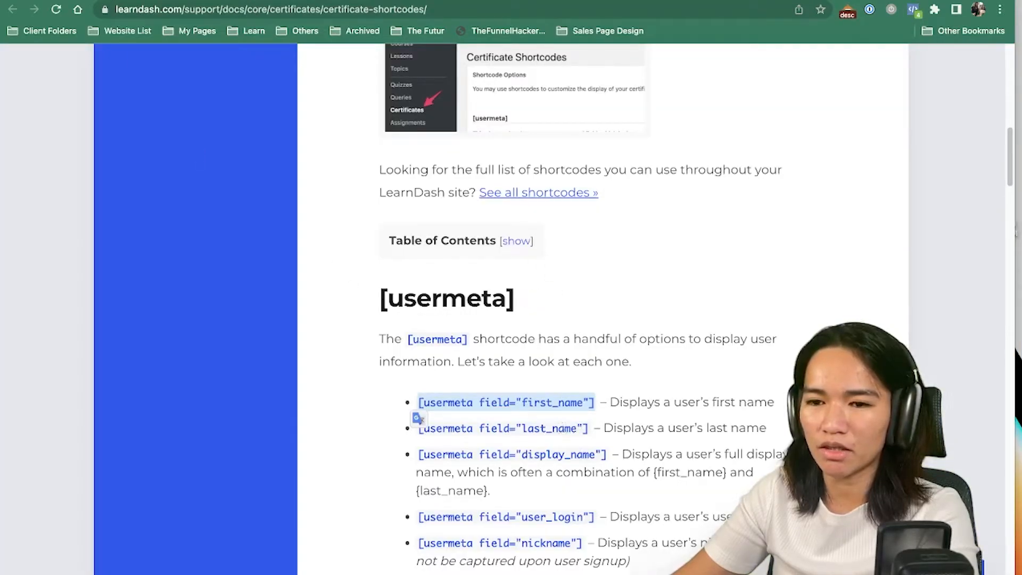
left_click(112, 0)
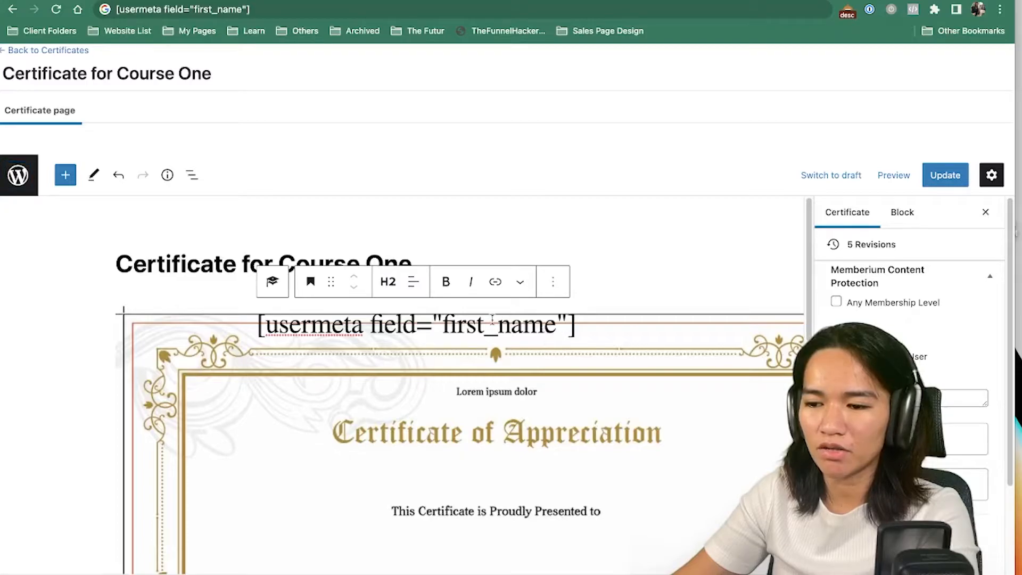
triple_click(605, 322)
left_click(606, 327)
triple_click(587, 327)
left_click(585, 328)
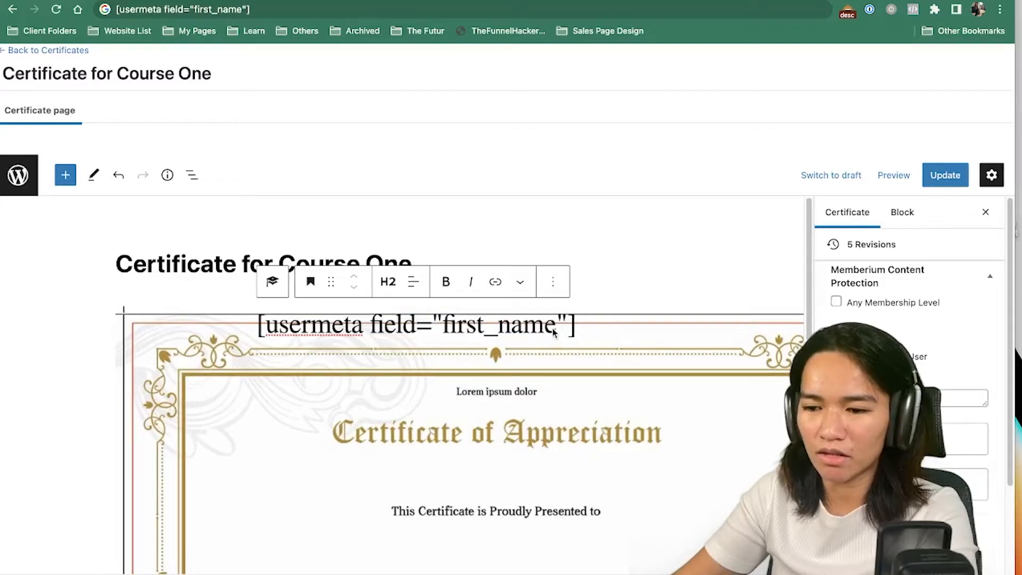
scroll(691, 370, "down", 10)
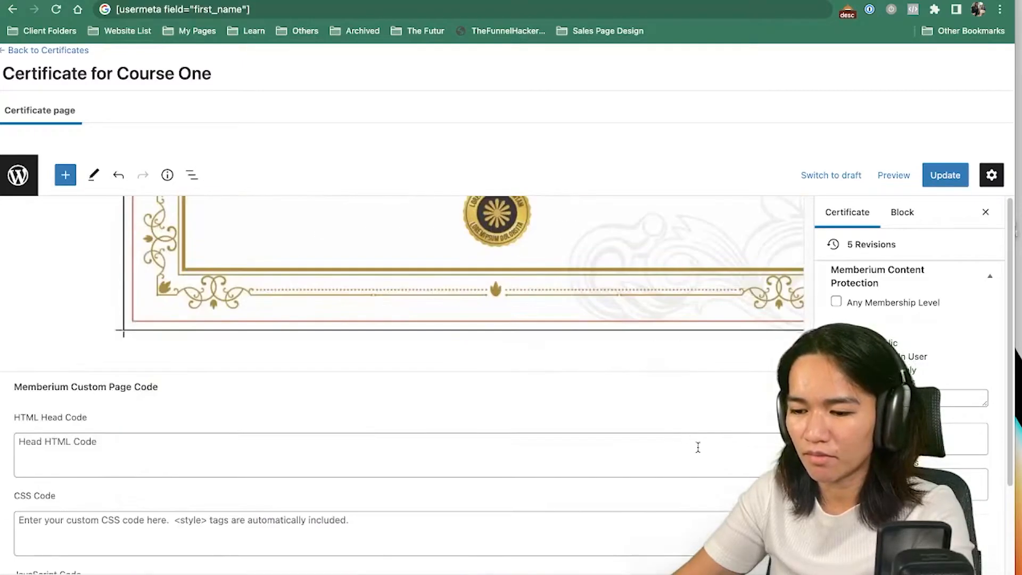
scroll(696, 446, "up", 10)
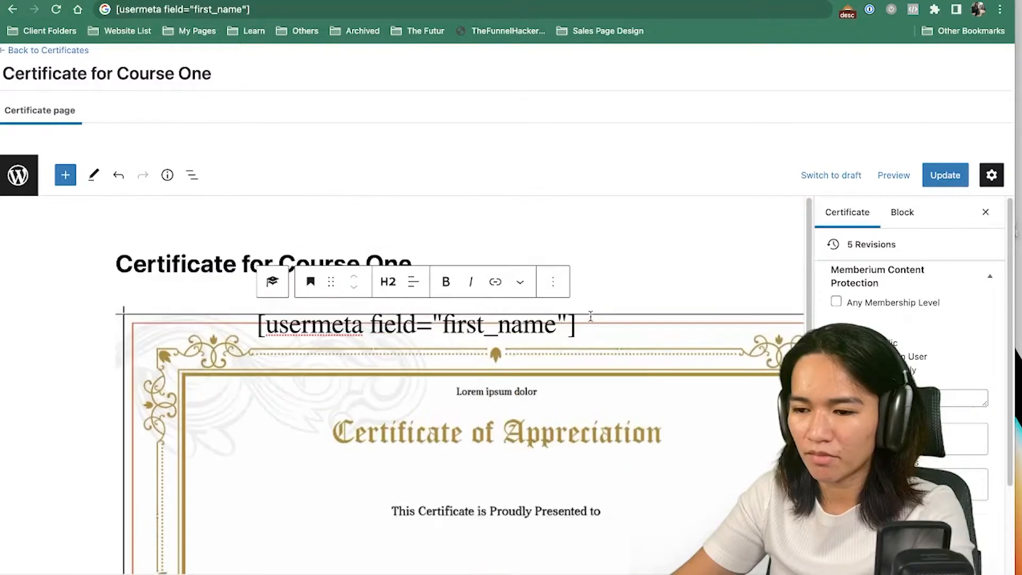
- Paste a second shortcode after the first, change its field to last_name, and Update
triple_click(566, 323)
key("ctrl+c")
key("Right")
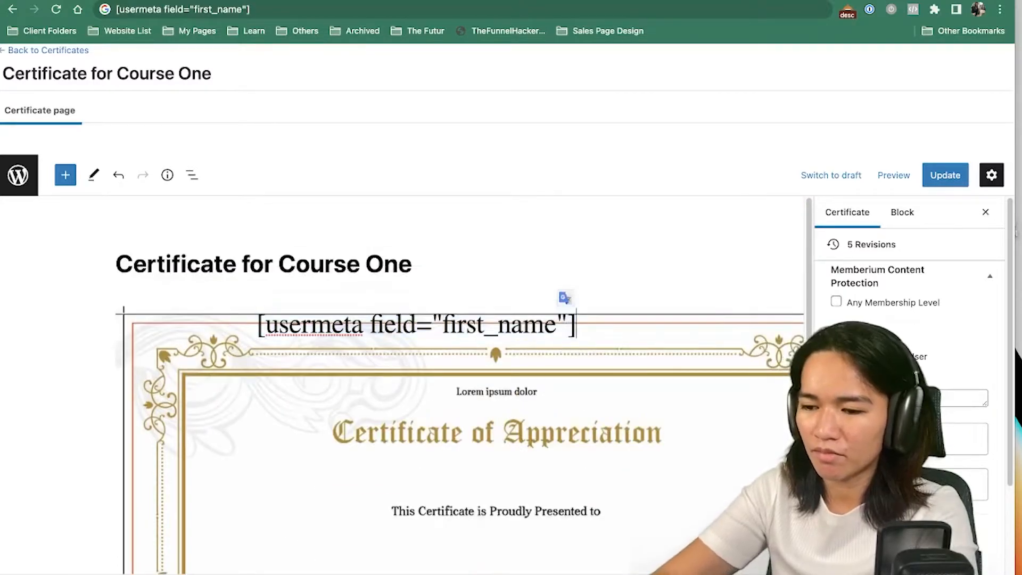
key("ctrl+v")
key("Left")
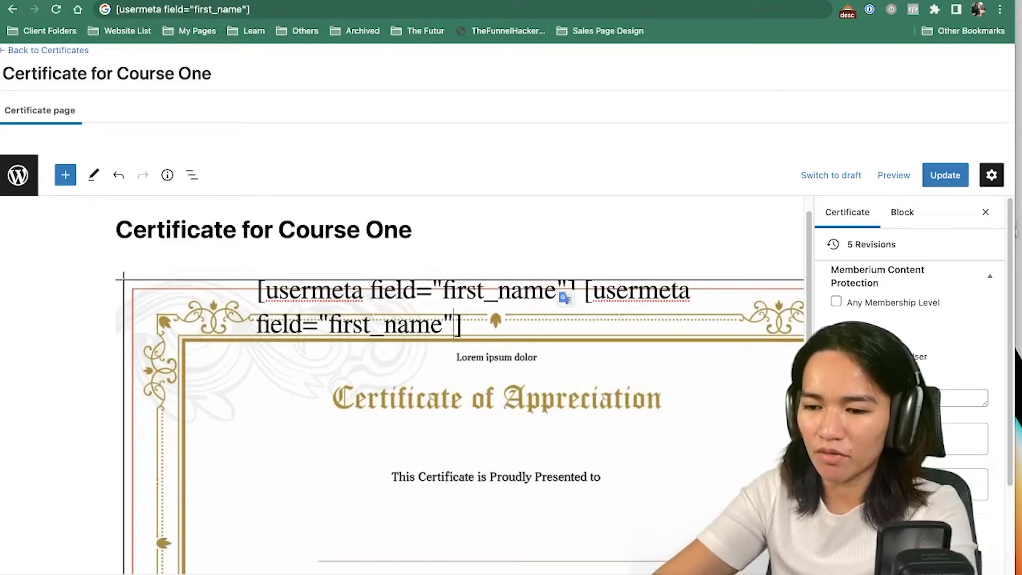
key("BackSpace")
key("BackSpace")
key("BackSpace")
key("BackSpace")
key("BackSpace")
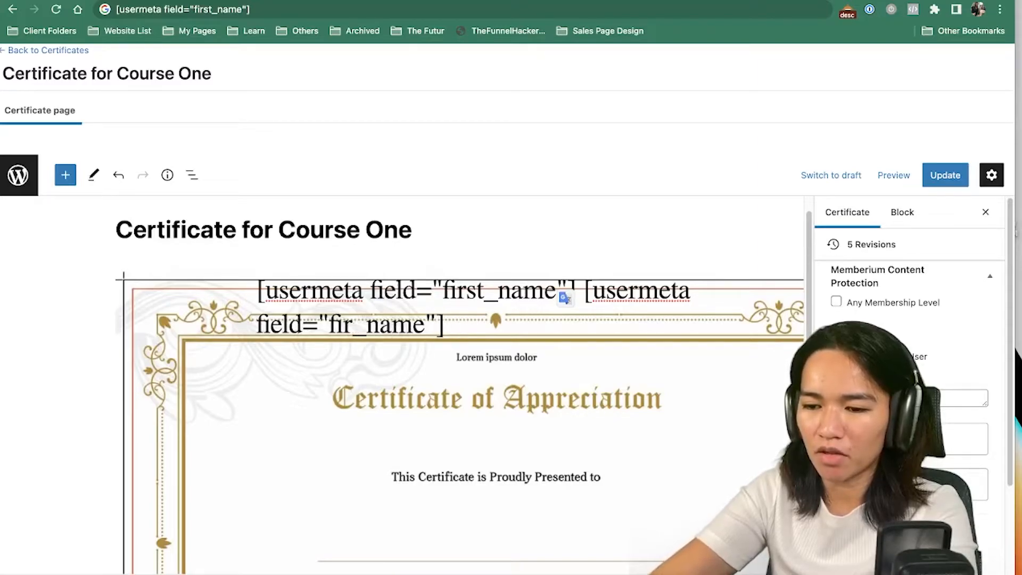
type("last")
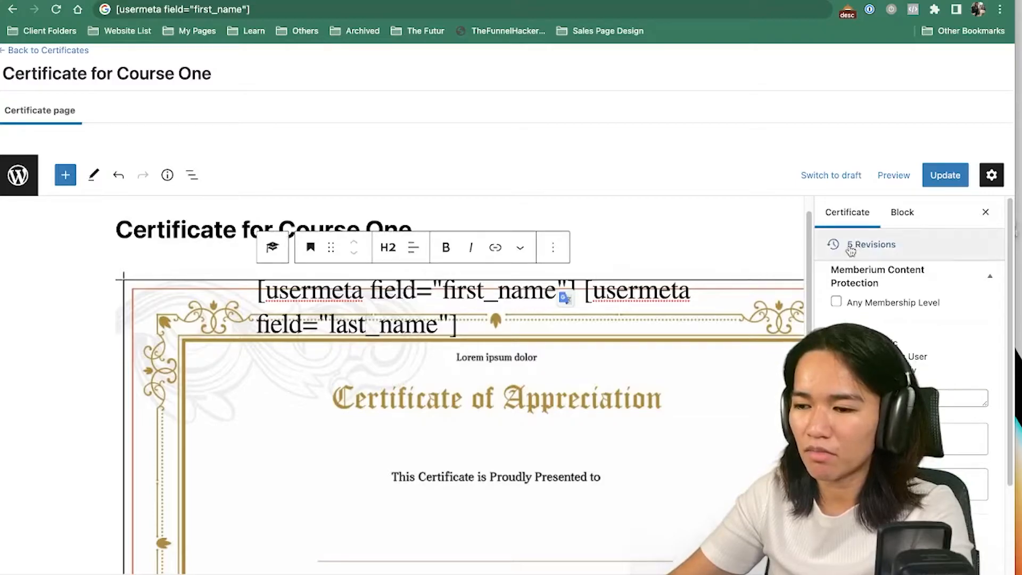
left_click(945, 175)
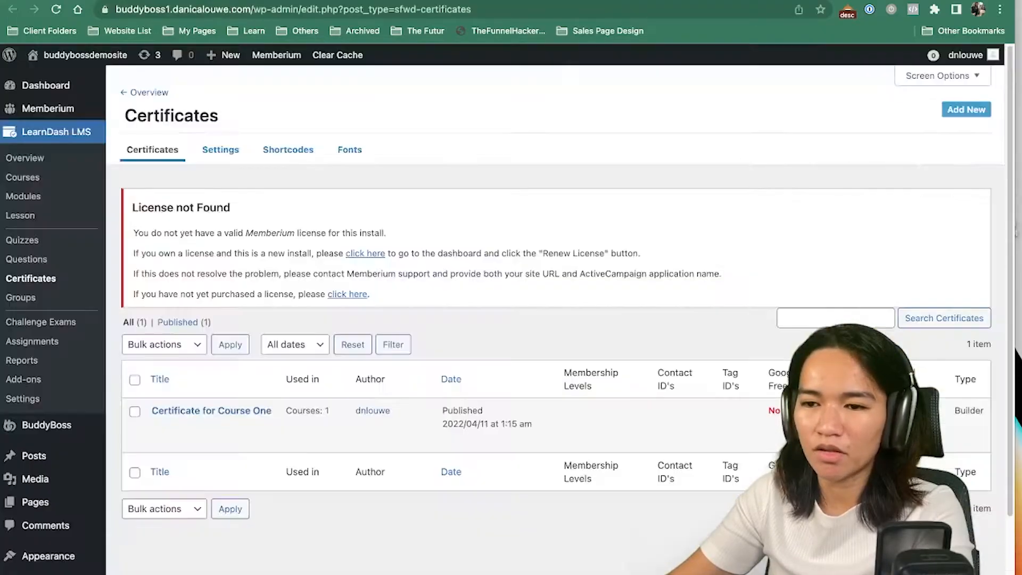
- Open All Users filtered to Administrators and go to the administrator's profile
mouse_move(968, 59)
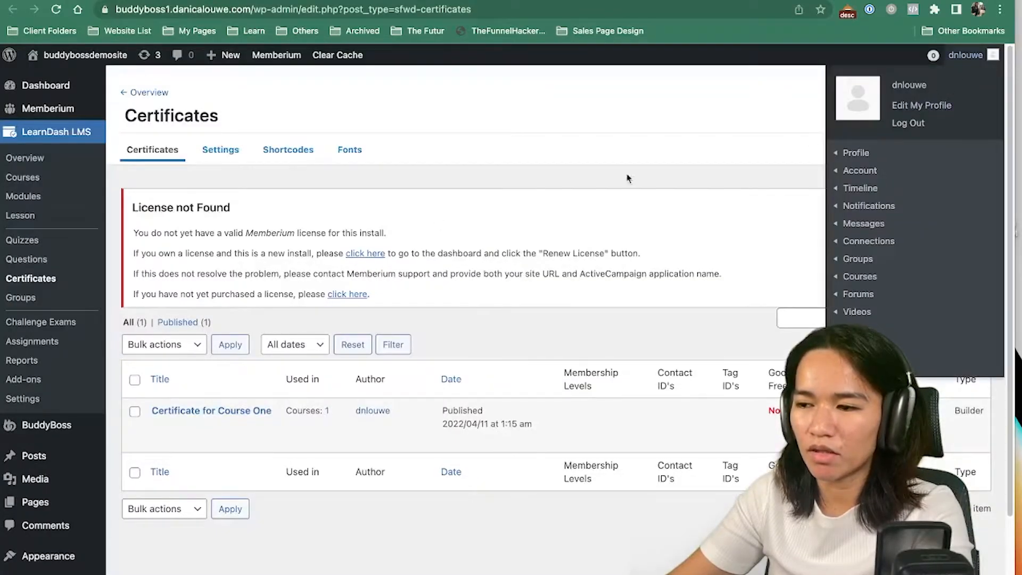
scroll(69, 510, "down", 2)
mouse_move(79, 513)
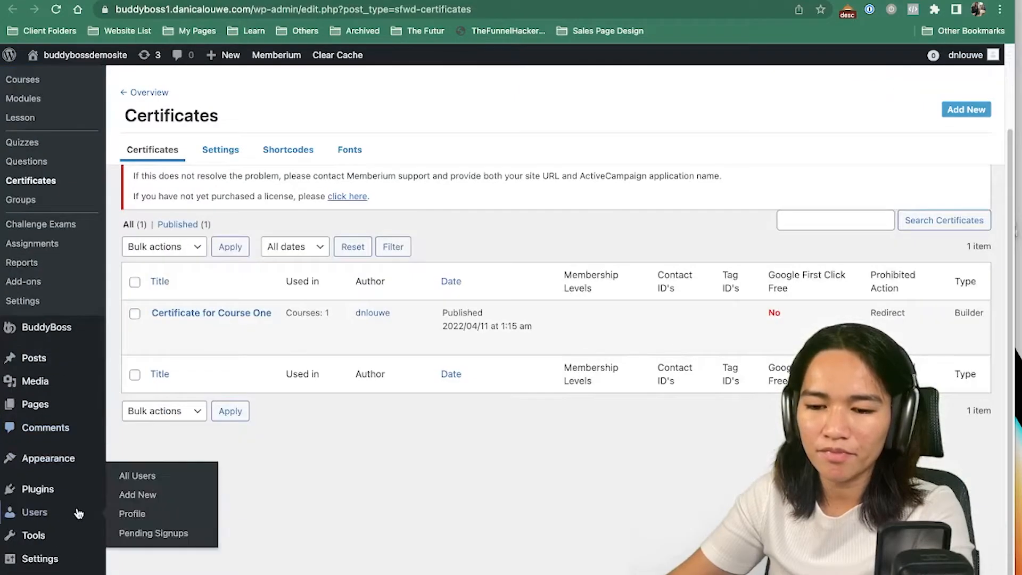
left_click(131, 477)
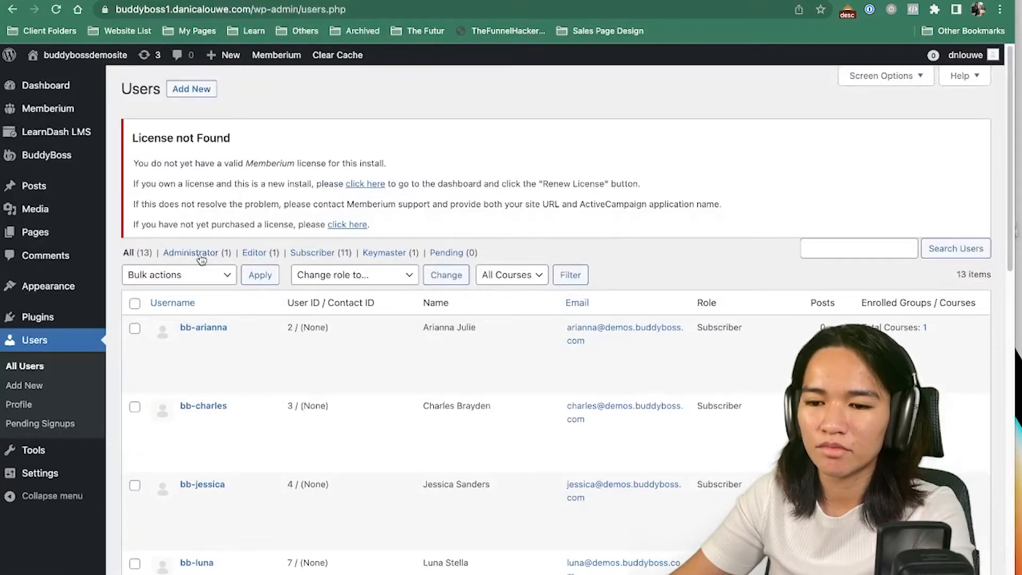
left_click(201, 259)
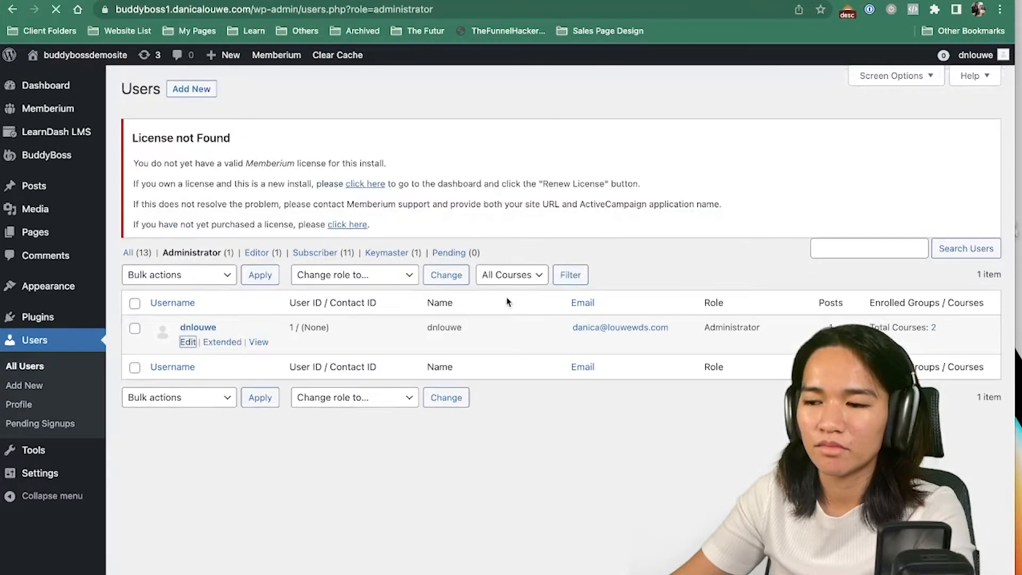
scroll(486, 378, "down", 8)
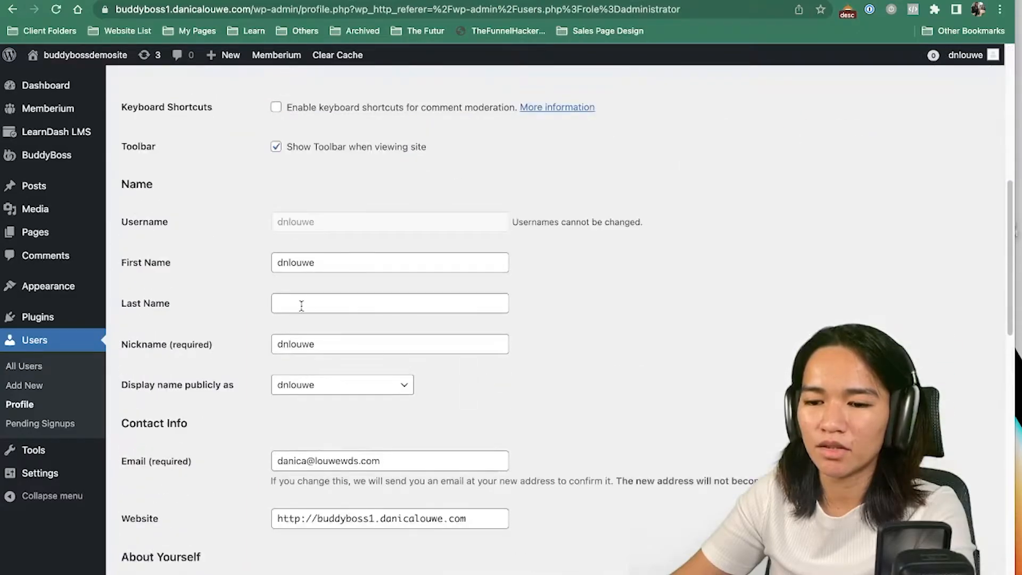
- Enter the administrator's first and last name, show the full name publicly, and Update Profile
double_click(345, 262)
type("Danica")
key("Tab")
type("Louwe")
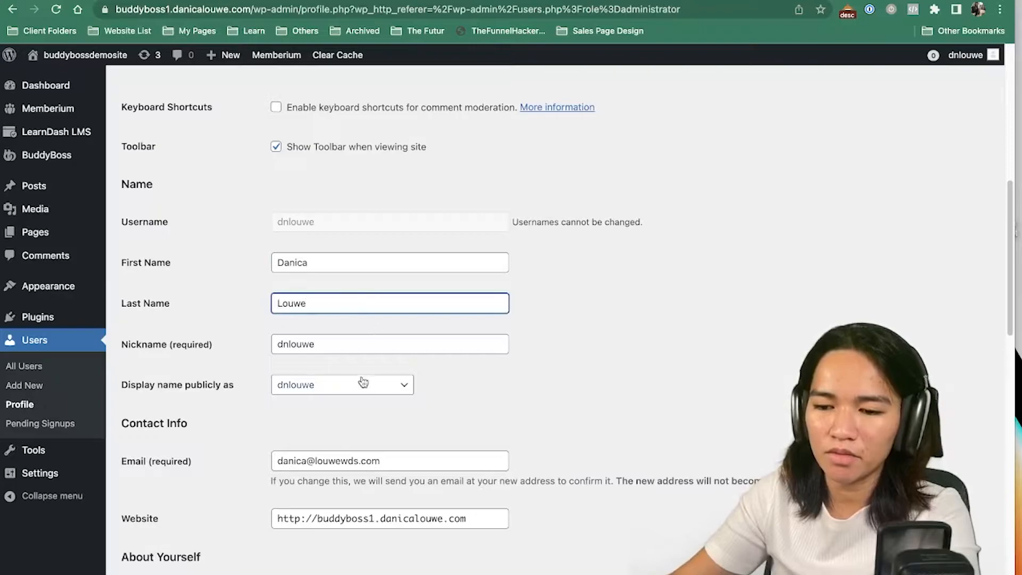
left_click(362, 384)
left_click(340, 432)
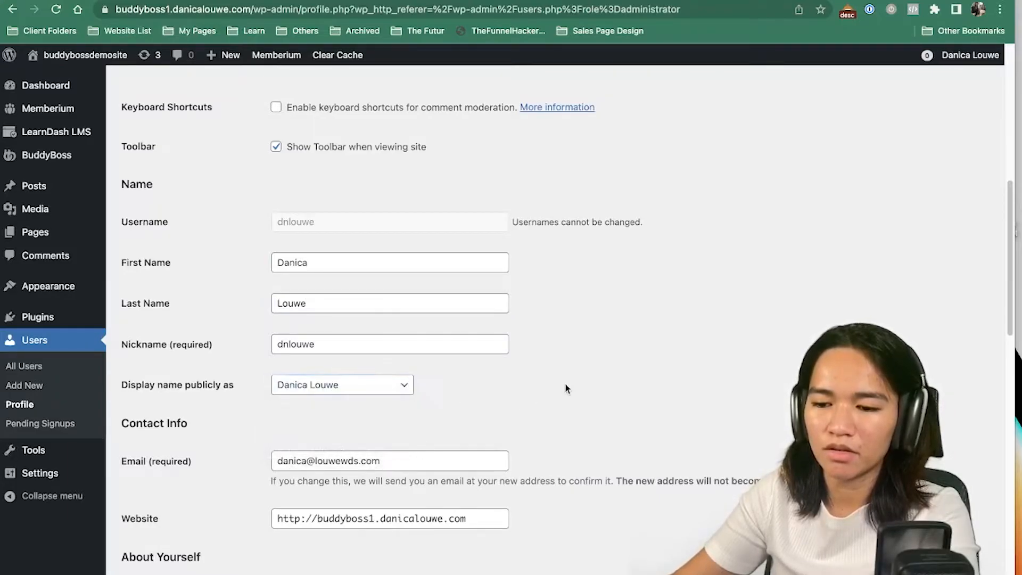
scroll(566, 384, "down", 5)
scroll(254, 467, "down", 5)
left_click(157, 530)
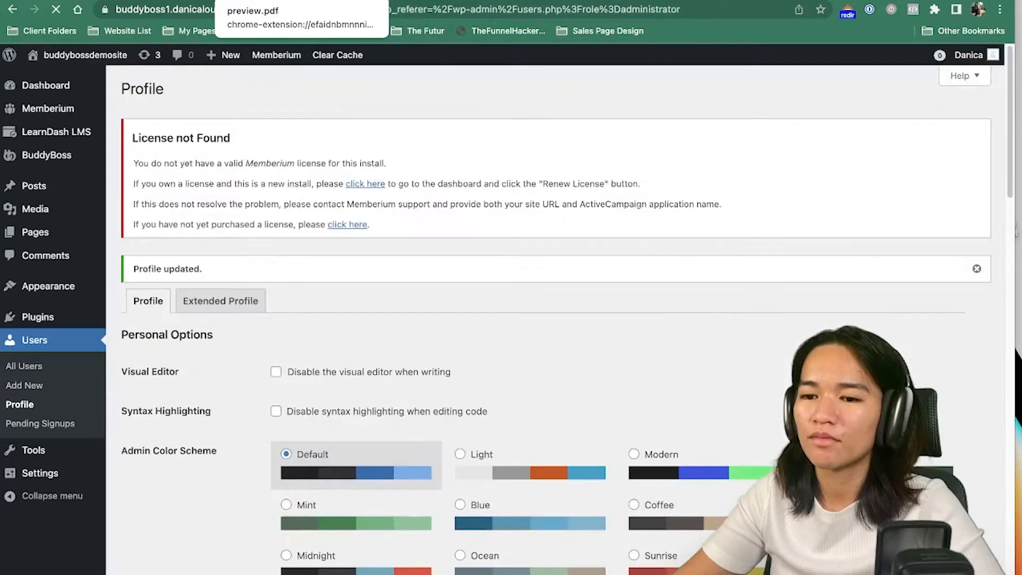
left_click(234, 2)
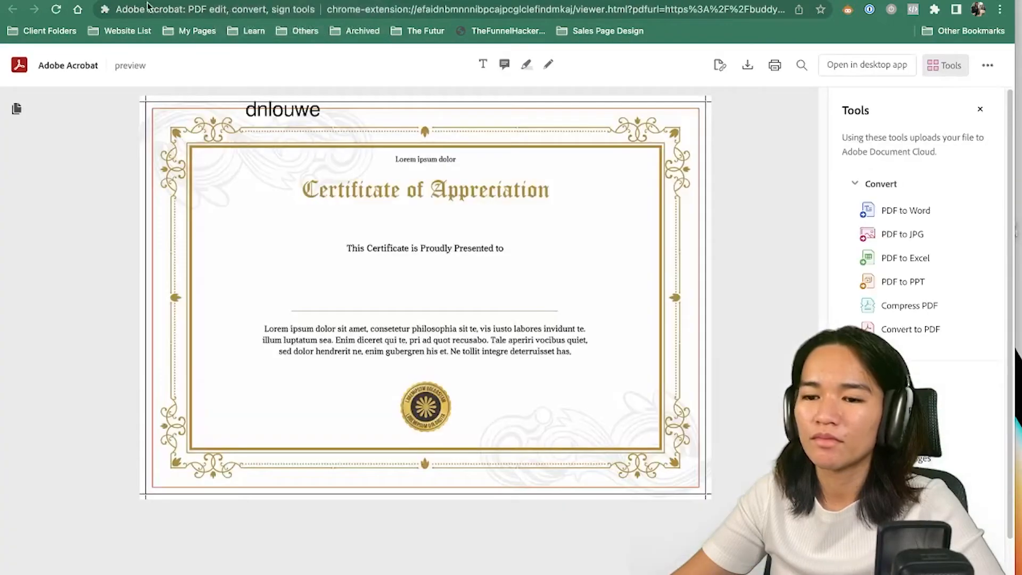
- Reload the PDF preview to confirm the full name, then close it and select the name heading
left_click(57, 11)
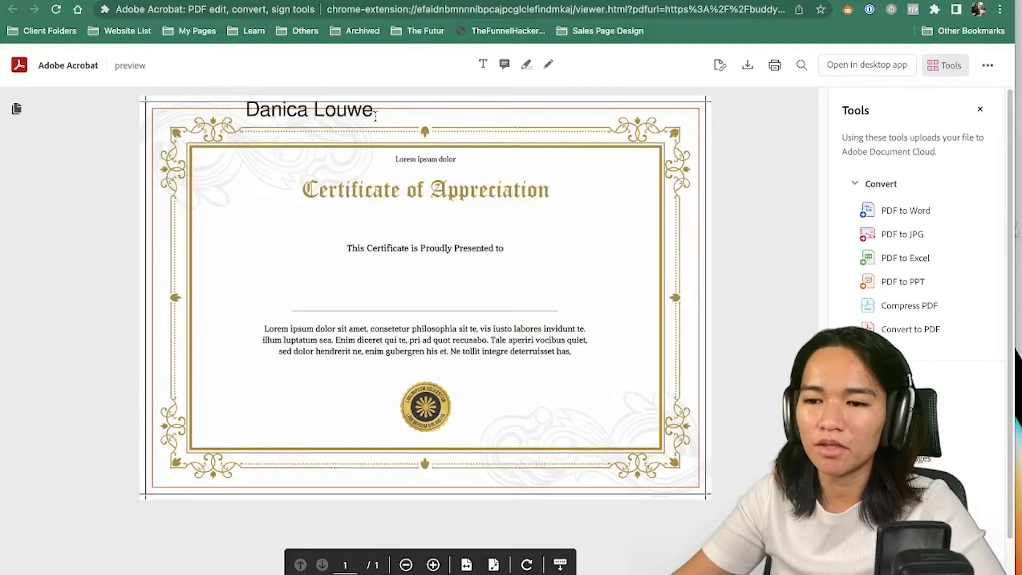
key("super+w")
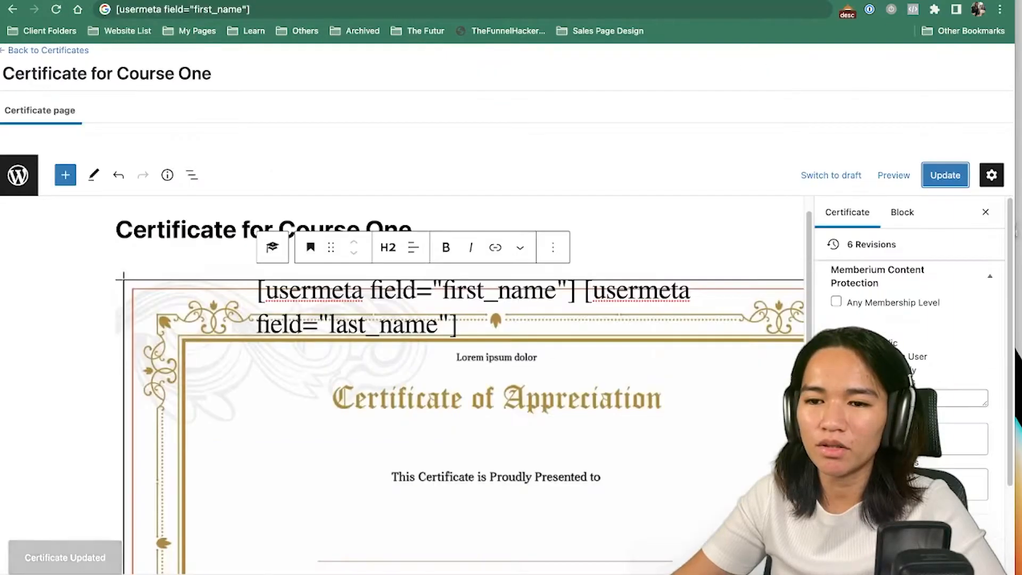
scroll(976, 439, "down", 3)
left_click(616, 291)
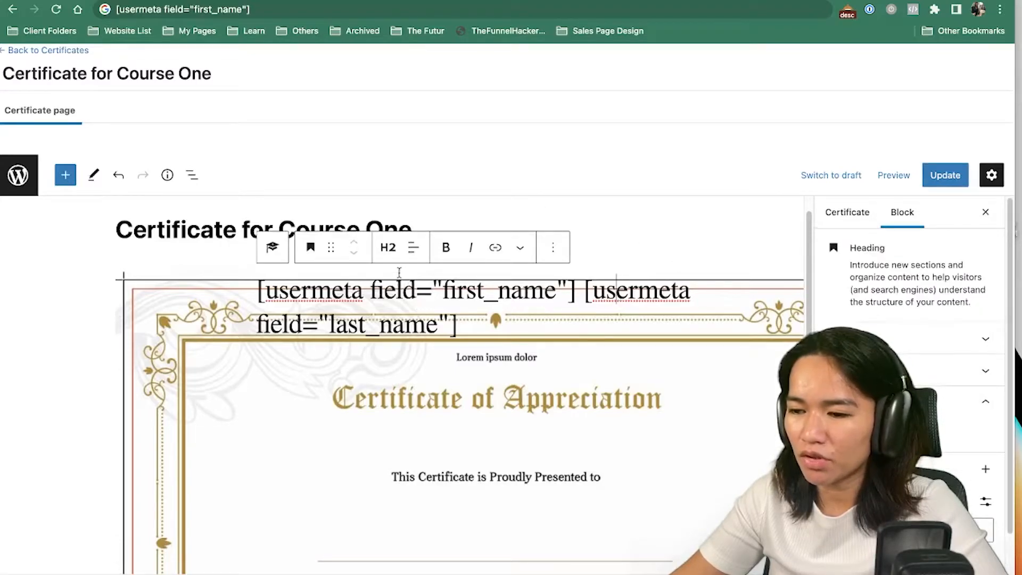
- Select the heading's shortcode text and toggle the settings sidebar off and back on
left_click(863, 225)
left_click_drag(459, 325, 258, 292)
scroll(359, 405, "down", 10)
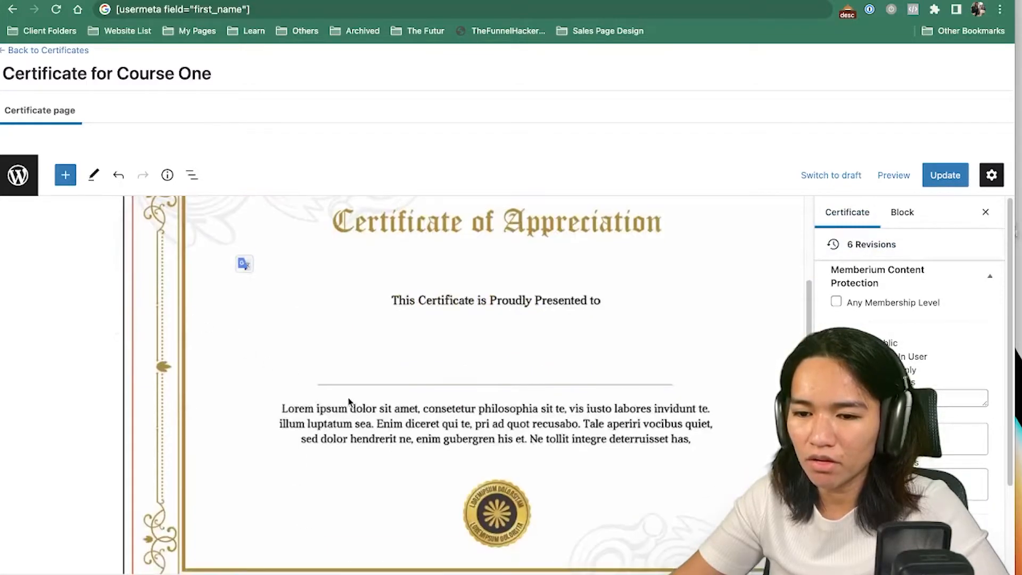
scroll(360, 404, "down", 3)
scroll(438, 360, "up", 10)
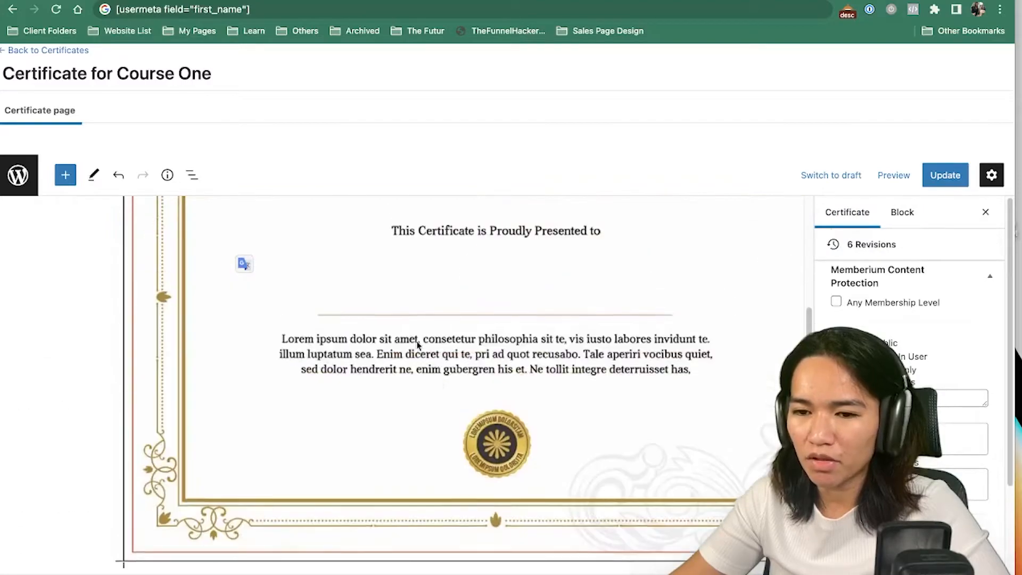
left_click(540, 327)
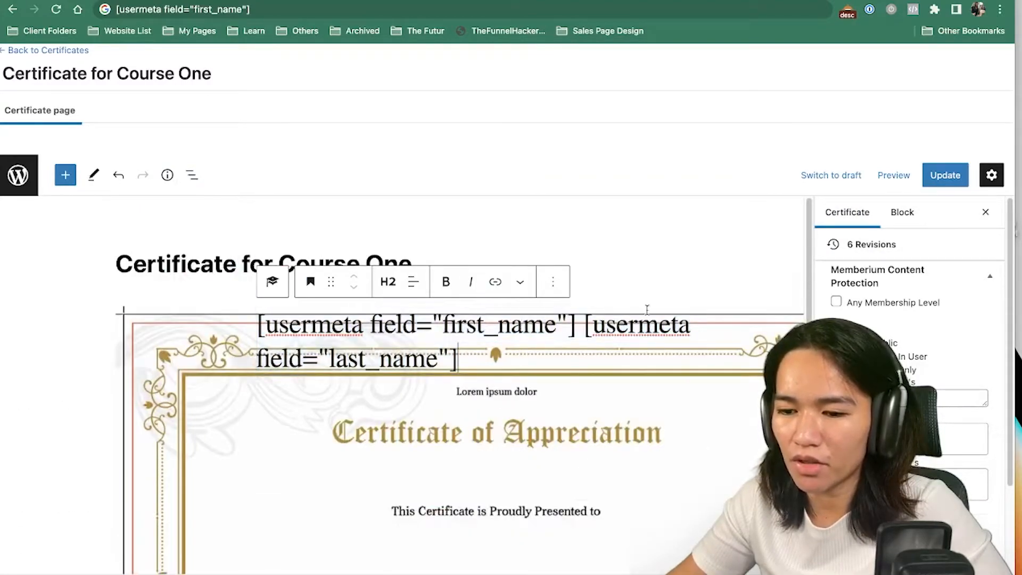
left_click(993, 181)
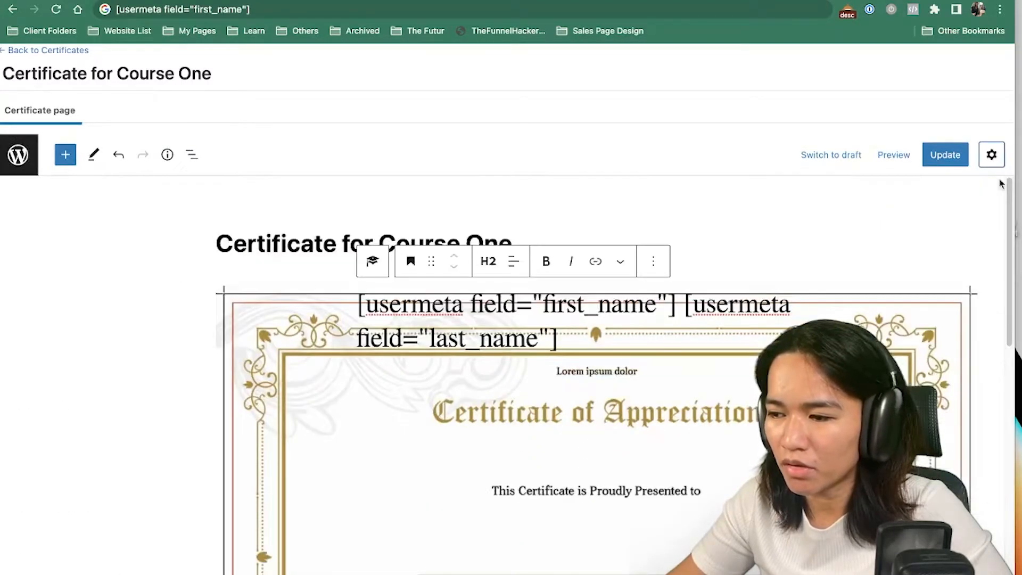
left_click(994, 163)
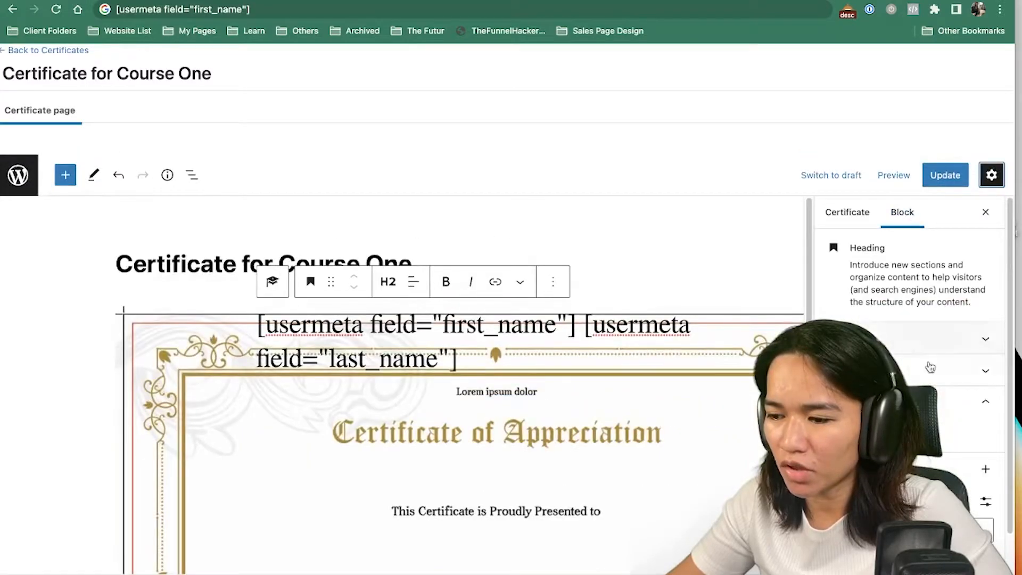
- Scroll through the heading block's settings, then switch the sidebar to the Certificate tab
left_click(896, 354)
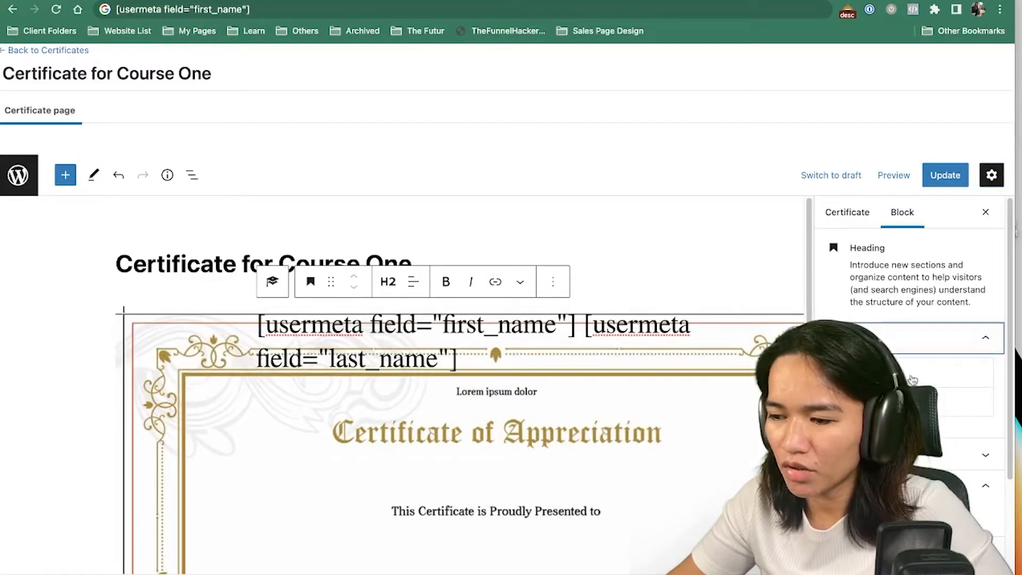
scroll(911, 382, "down", 2)
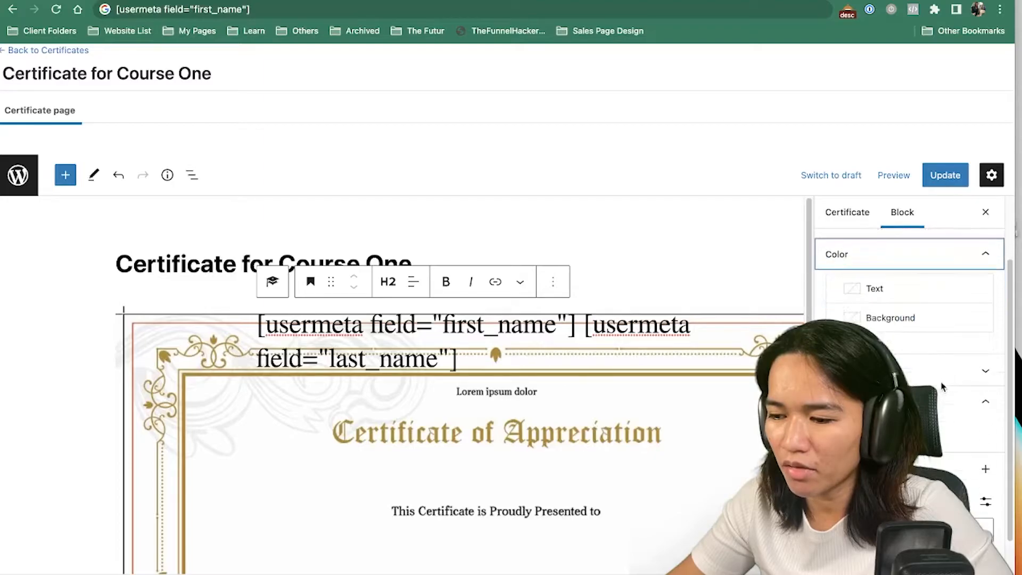
scroll(942, 374, "down", 1)
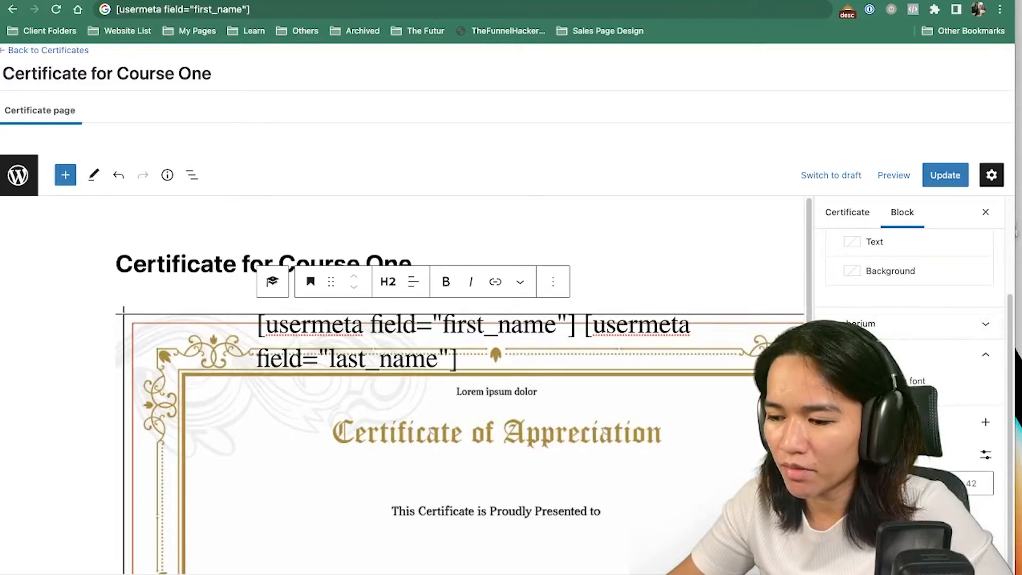
scroll(910, 351, "down", 1)
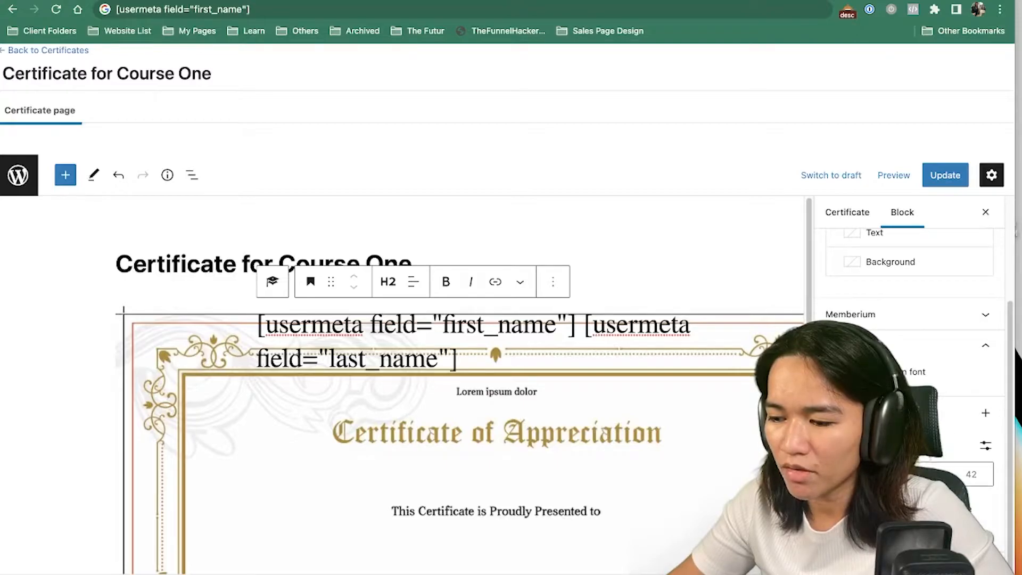
scroll(909, 372, "down", 3)
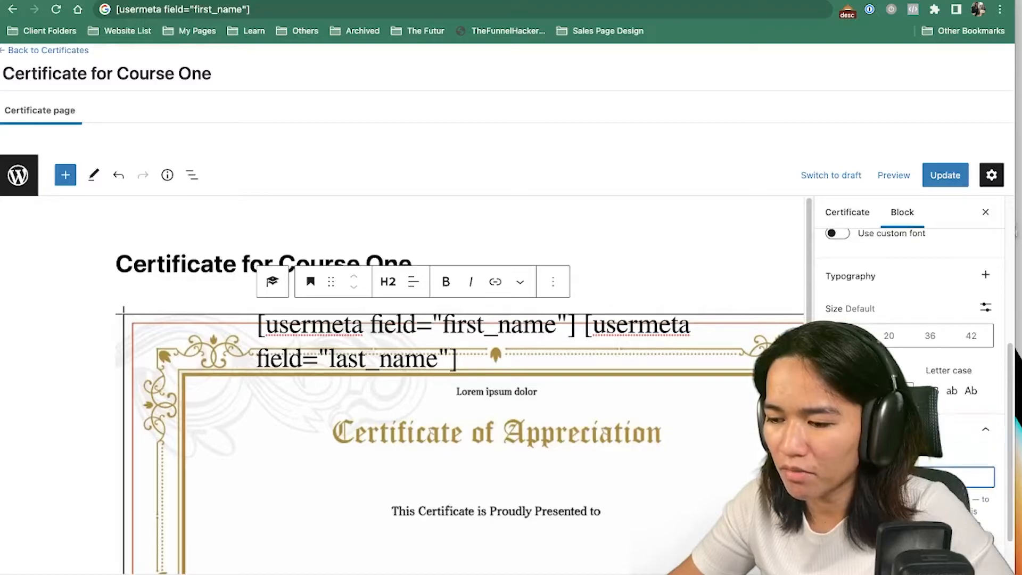
scroll(909, 372, "down", 5)
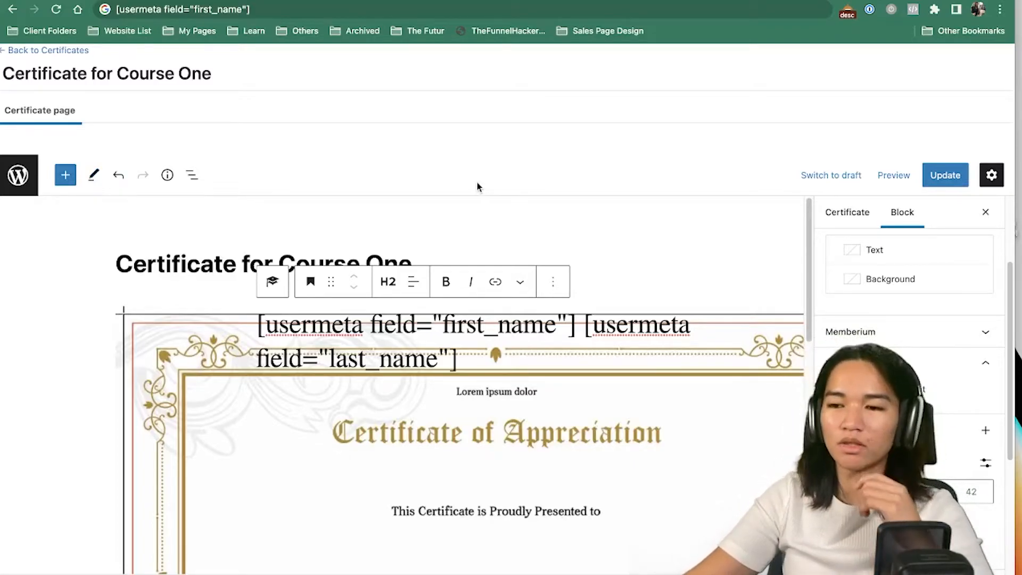
scroll(782, 263, "down", 15)
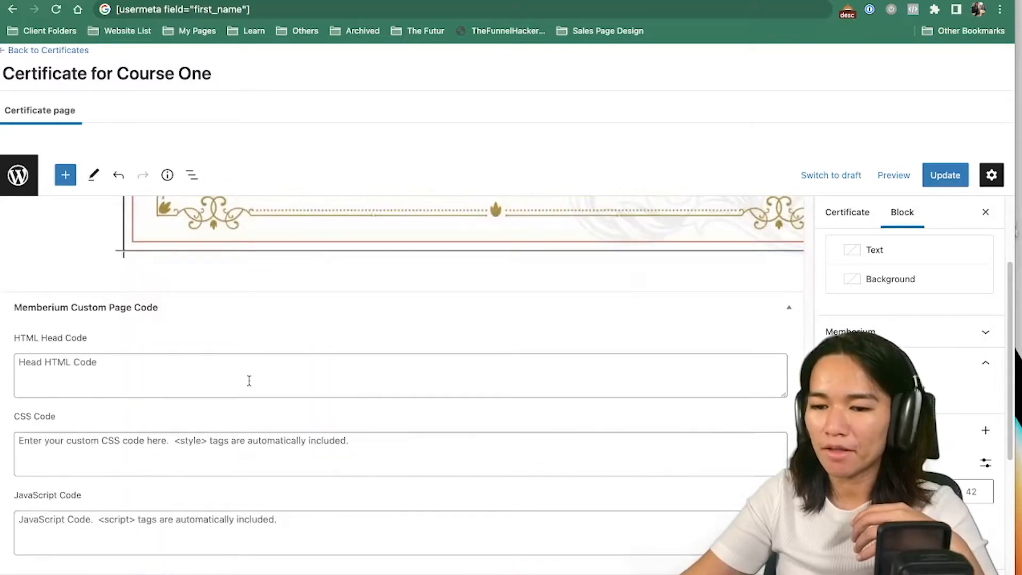
scroll(367, 394, "up", 10)
scroll(253, 328, "up", 3)
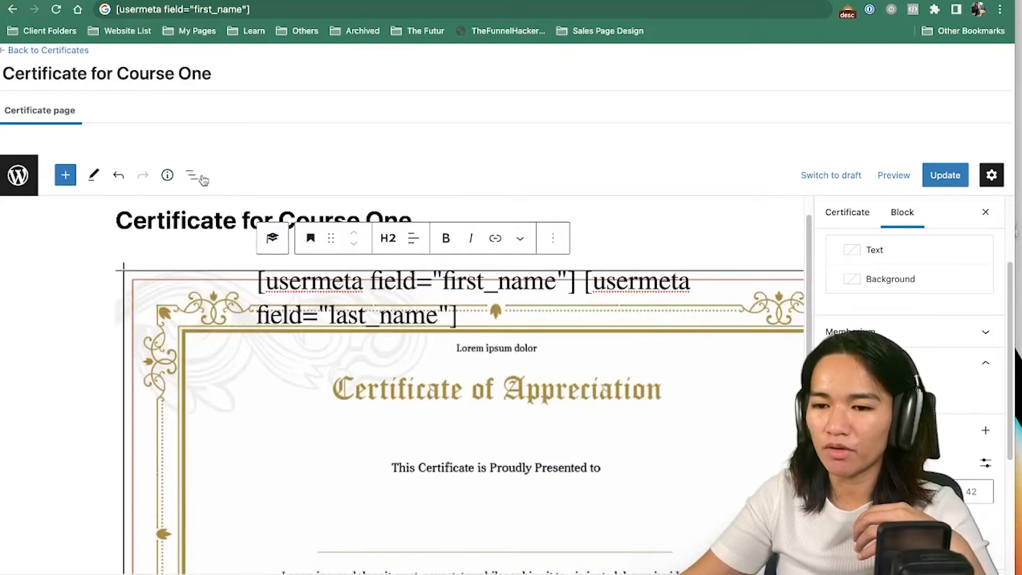
left_click(846, 212)
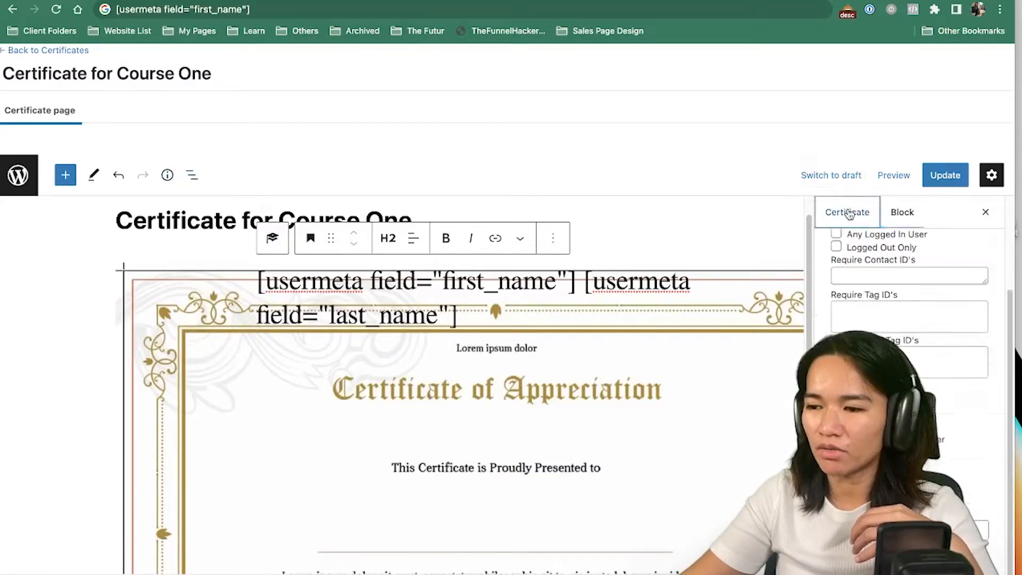
- Edit the name heading as HTML and add style="margin-top:40px;" to its <h2> tag
left_click(478, 309)
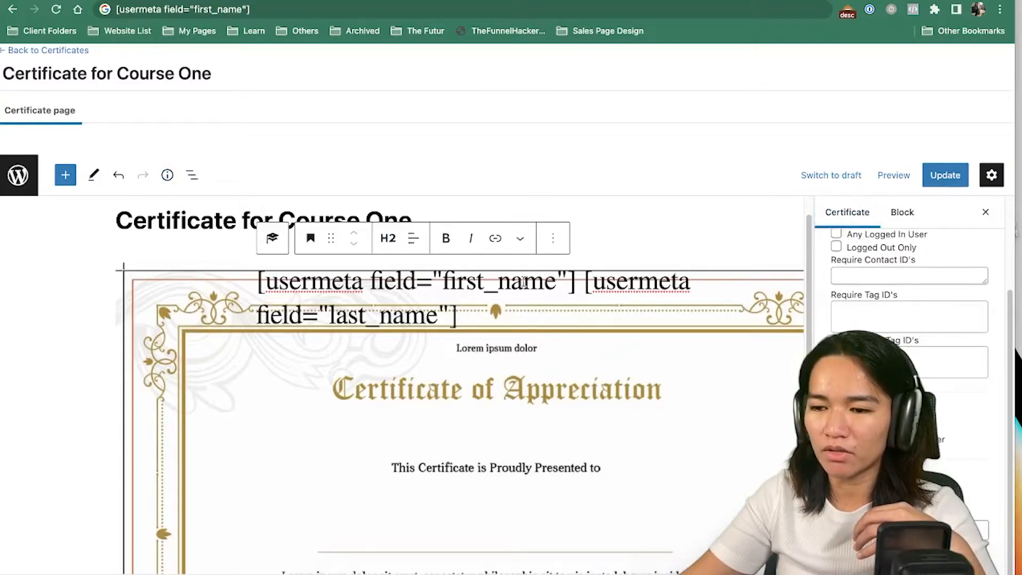
left_click(552, 238)
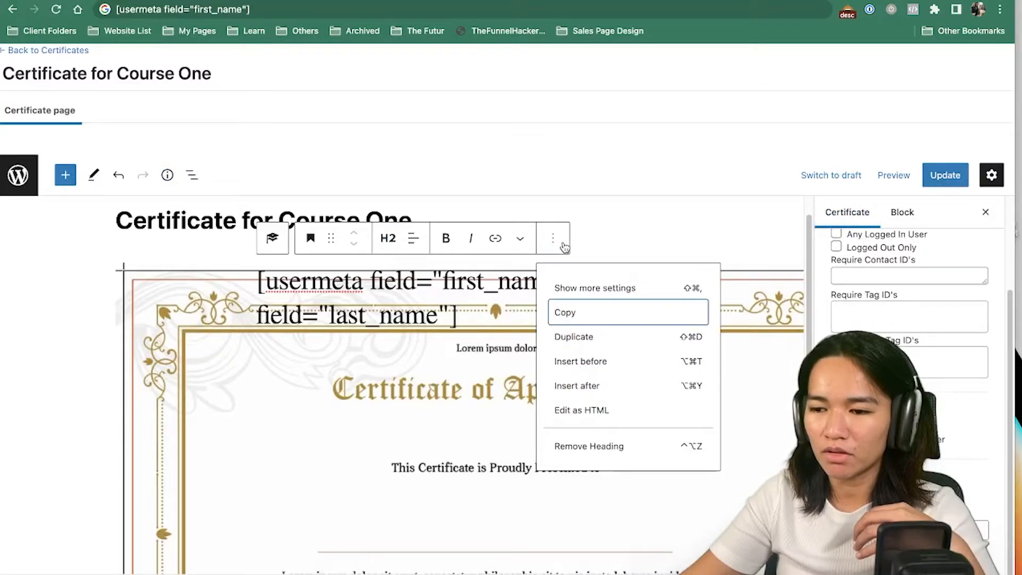
left_click(605, 408)
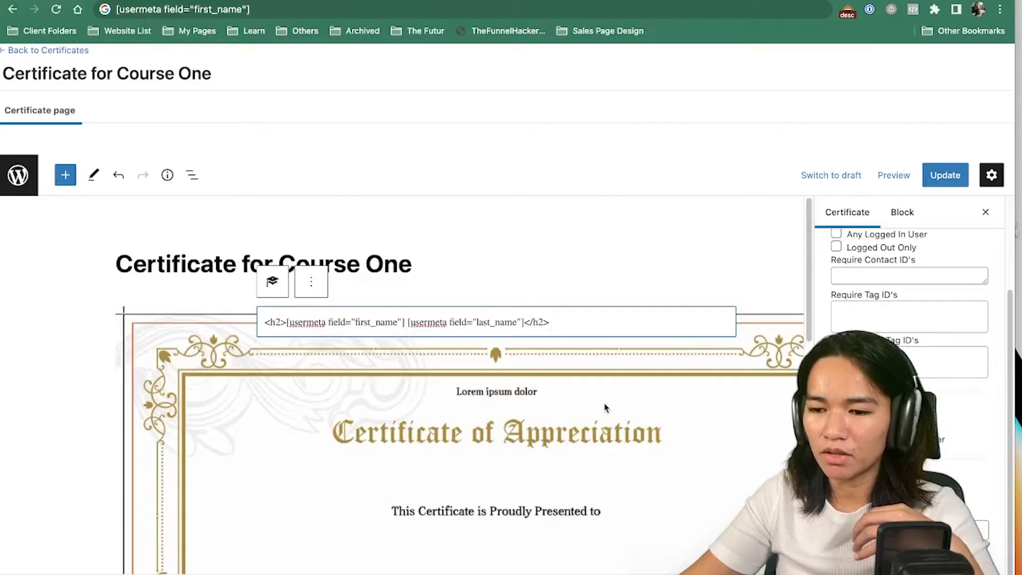
left_click(280, 324)
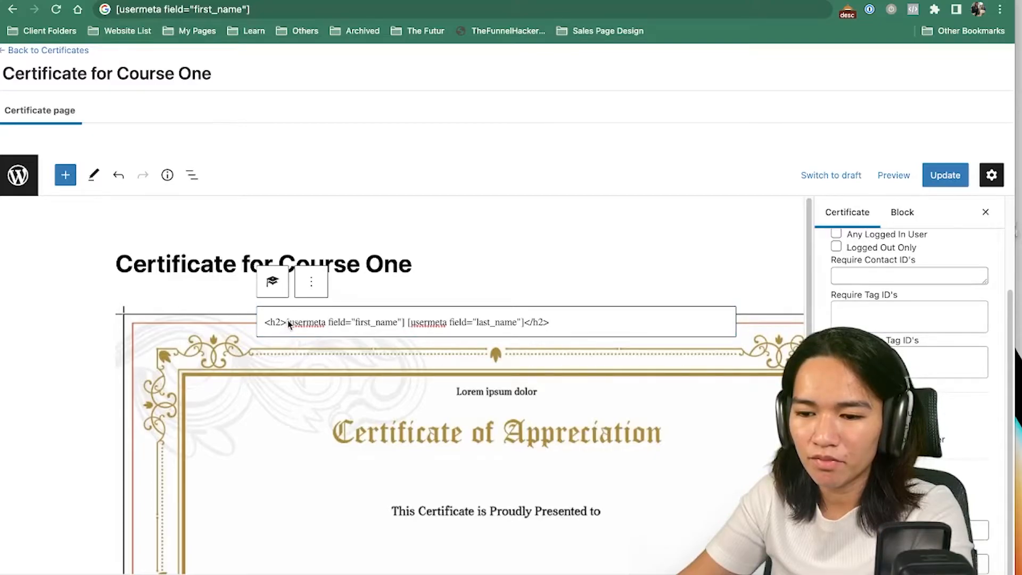
left_click(349, 331)
key("Up")
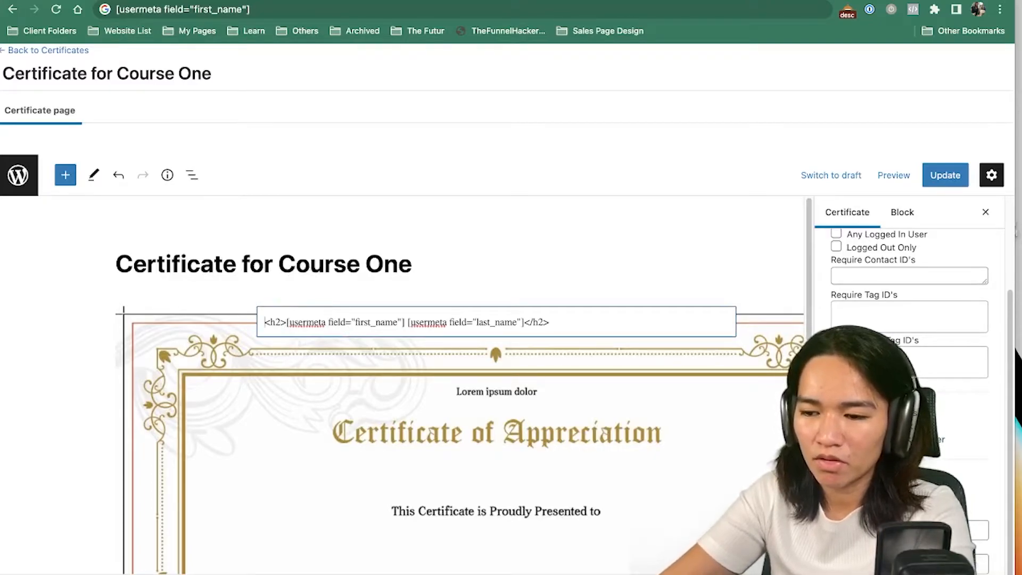
type("style")
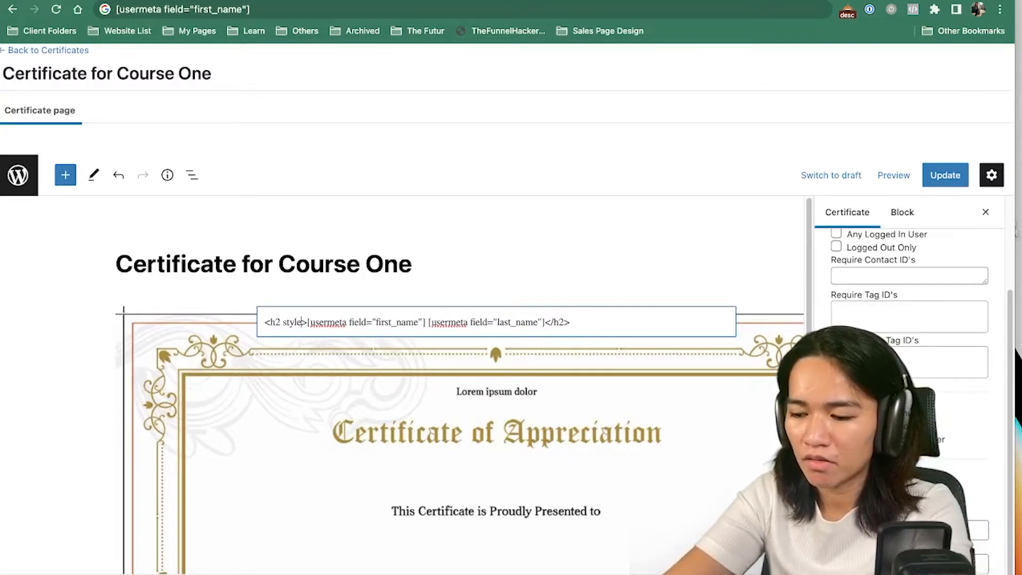
type("=\"mar\"")
key("Left")
type("margin-top:")
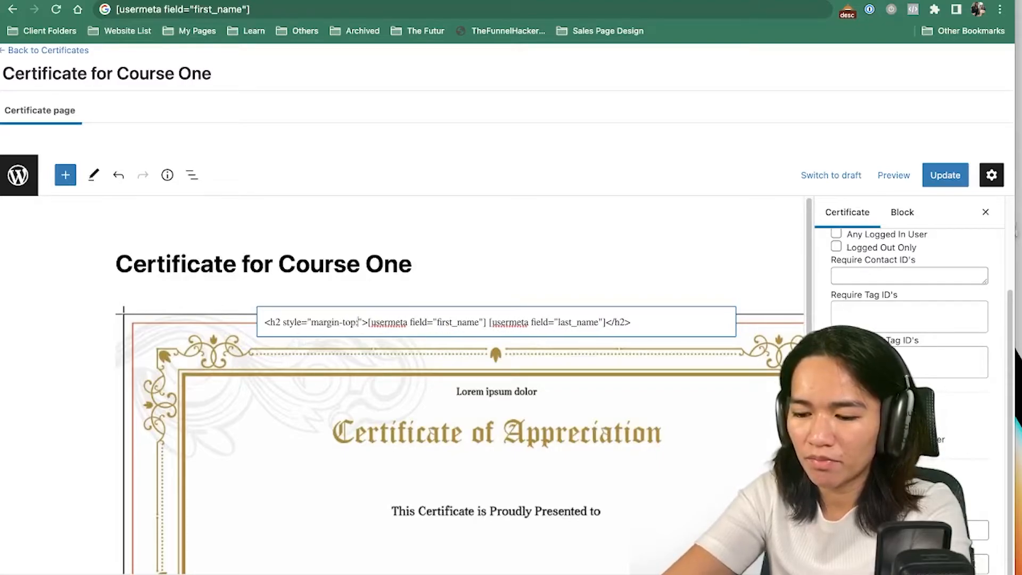
type("40px;")
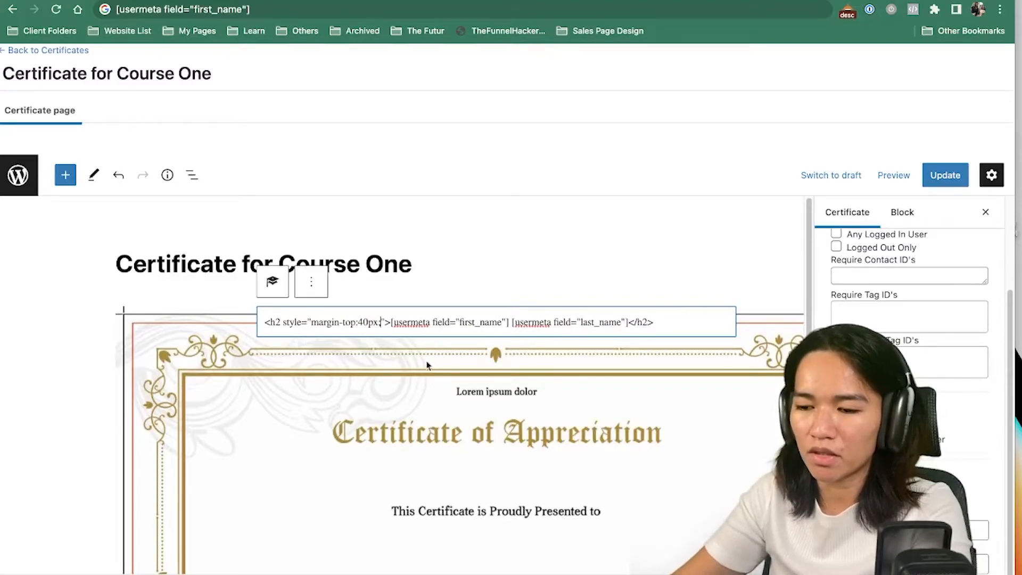
- Recover the invalid name-shortcode block as an editable heading using Attempt Block Recovery
left_click(311, 282)
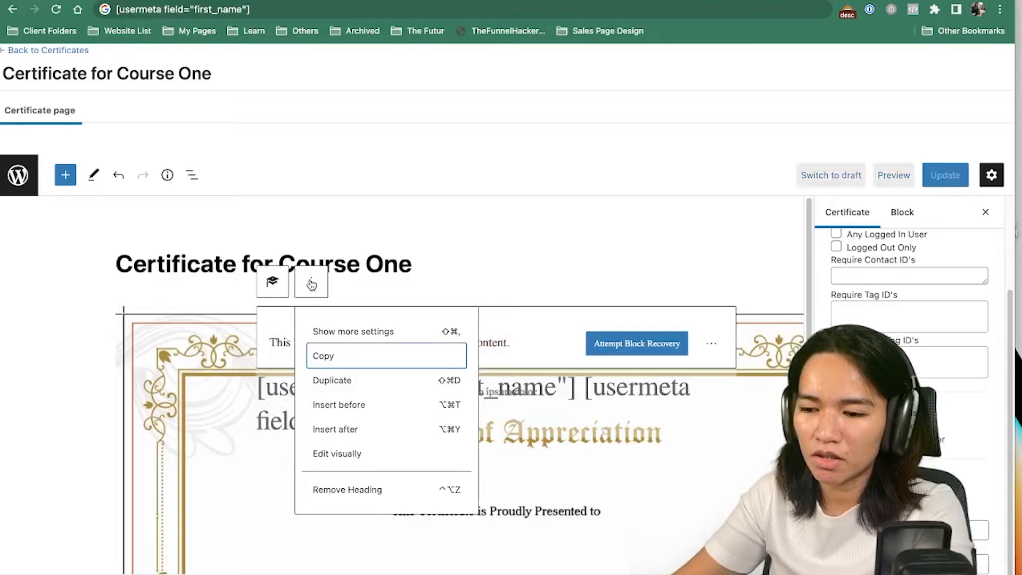
left_click(553, 331)
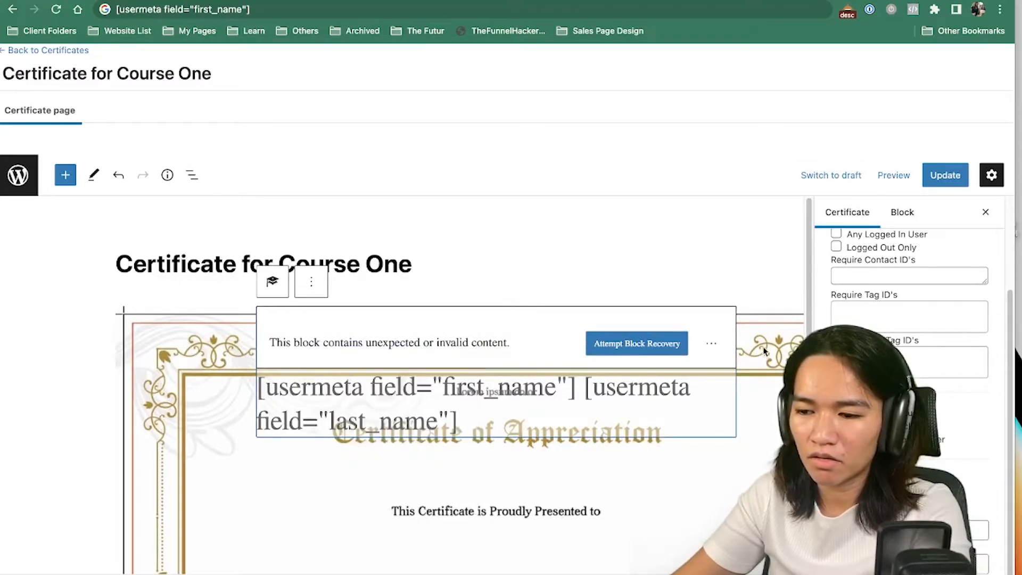
left_click(712, 347)
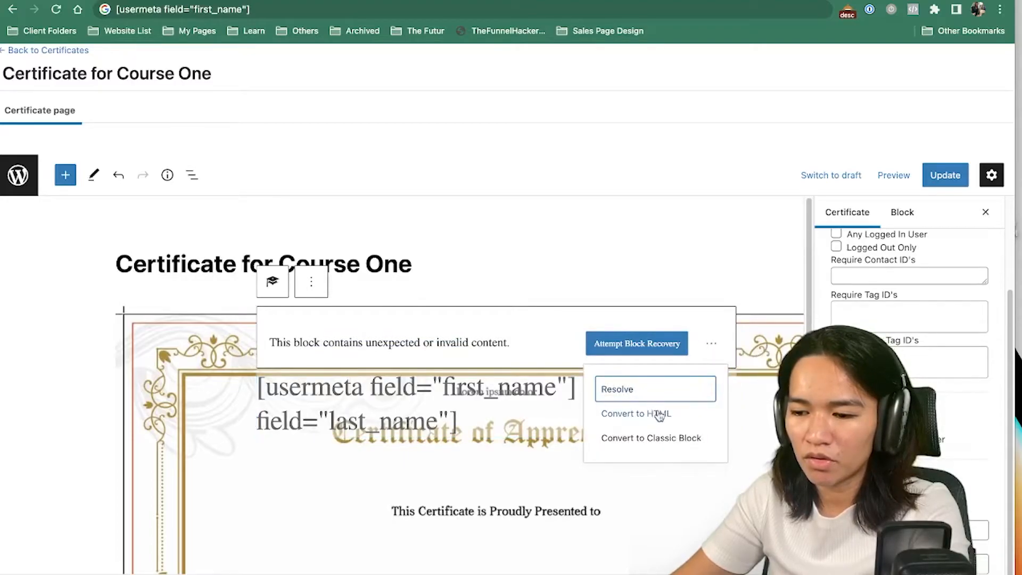
left_click(660, 414)
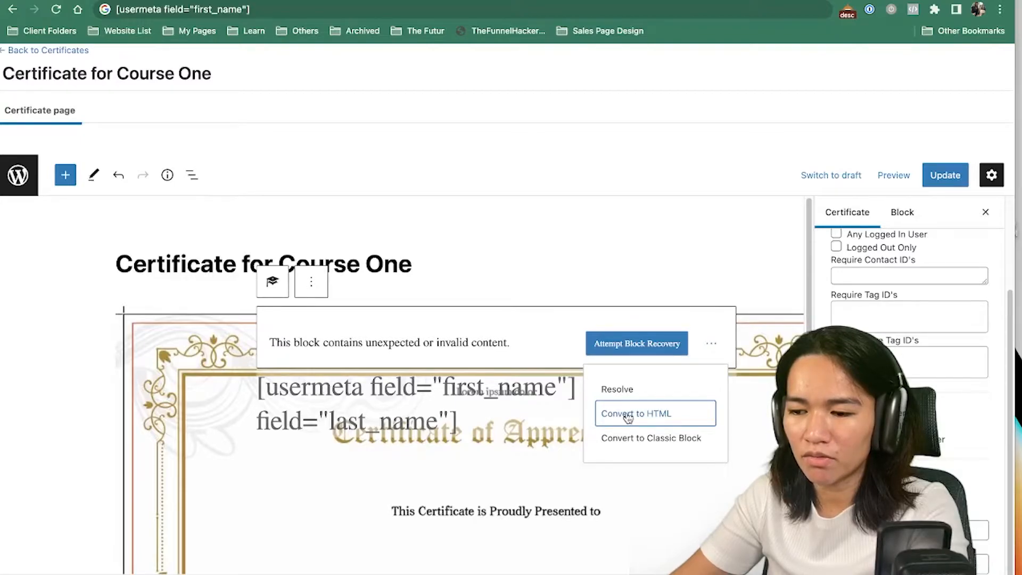
left_click(774, 338)
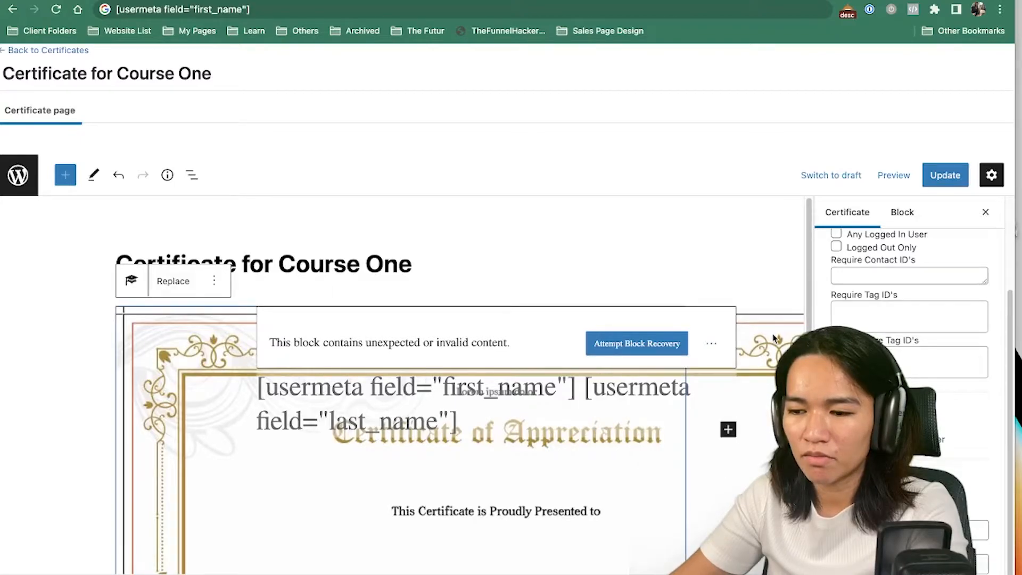
left_click(507, 397)
left_click(711, 344)
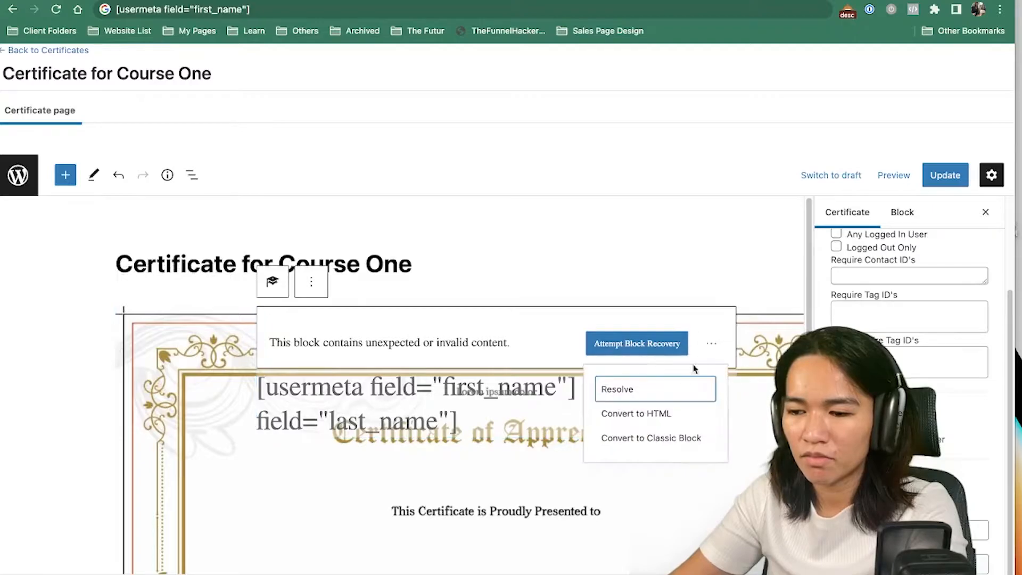
left_click(627, 417)
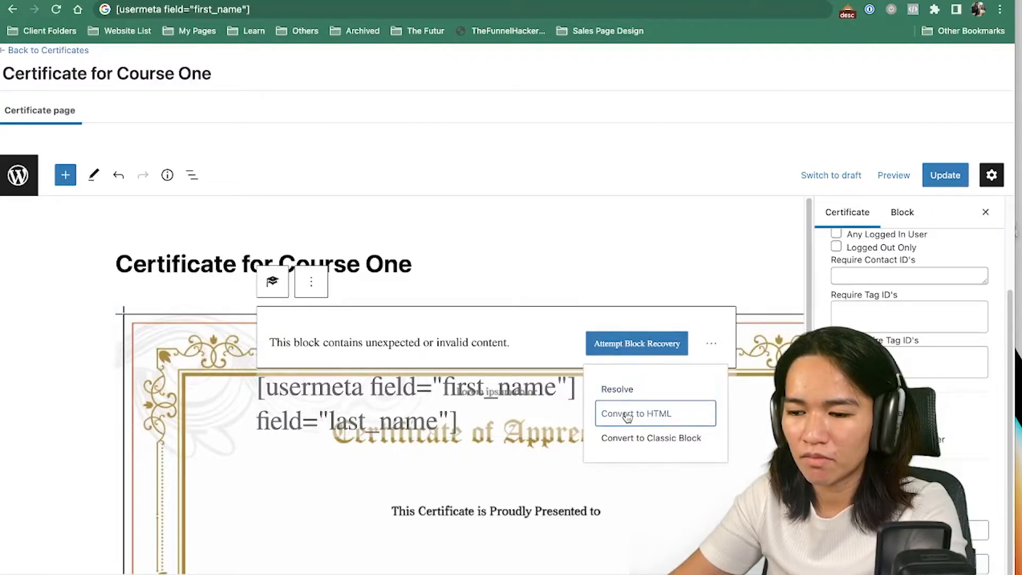
left_click(310, 283)
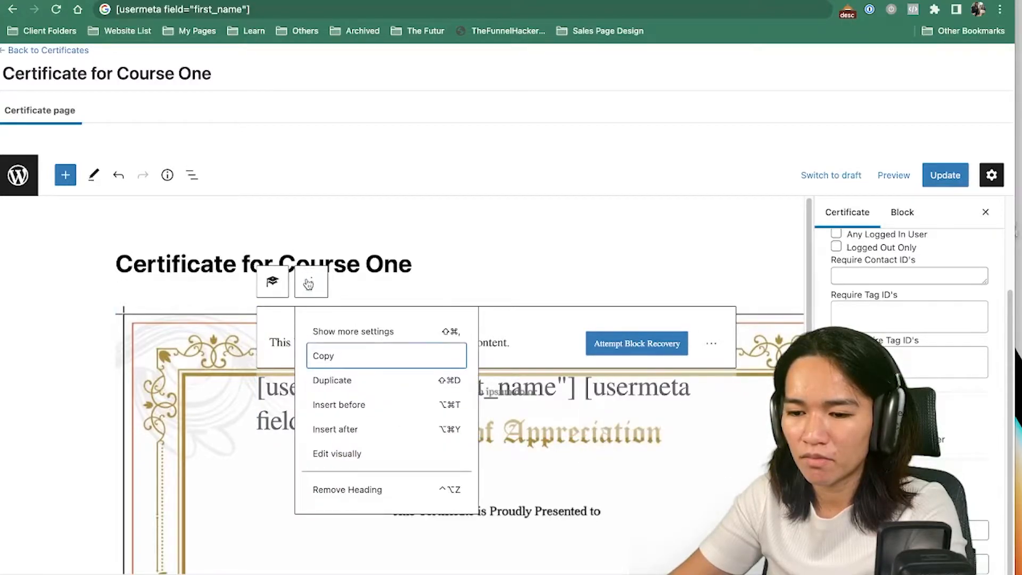
left_click(309, 283)
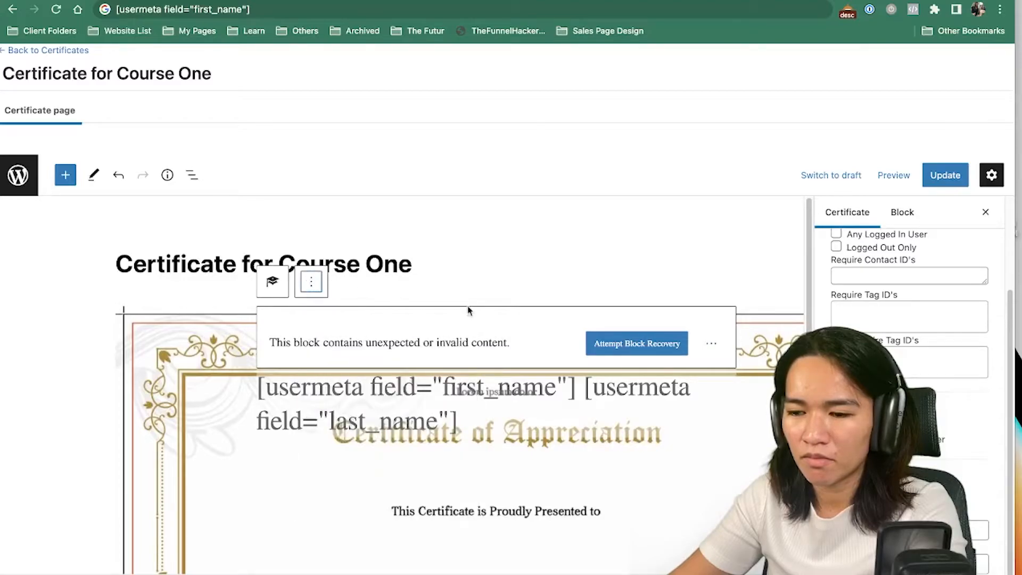
left_click(625, 343)
- Reopen the recovered heading as HTML, then remove the name heading from the certificate
left_click(550, 287)
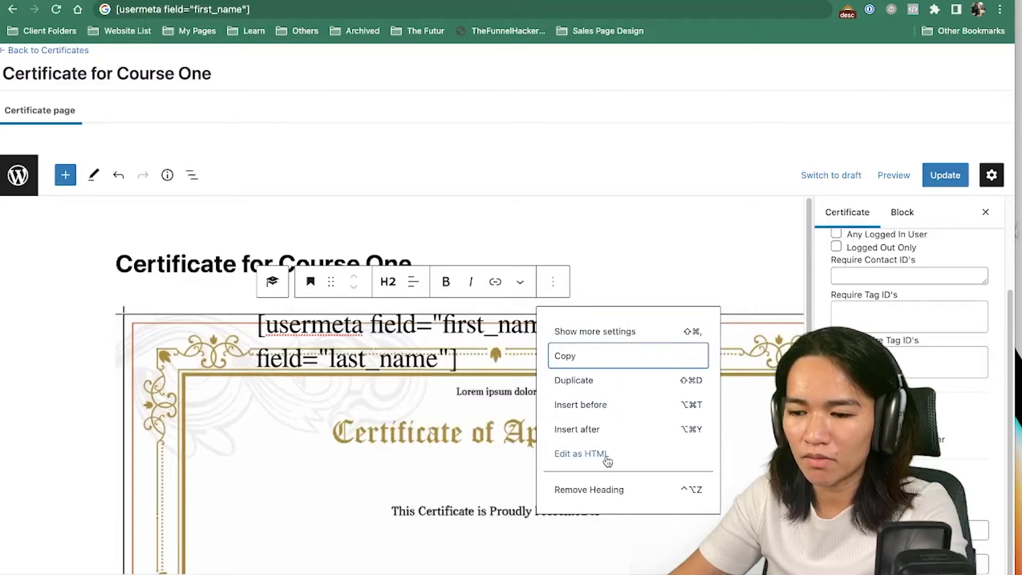
left_click(590, 451)
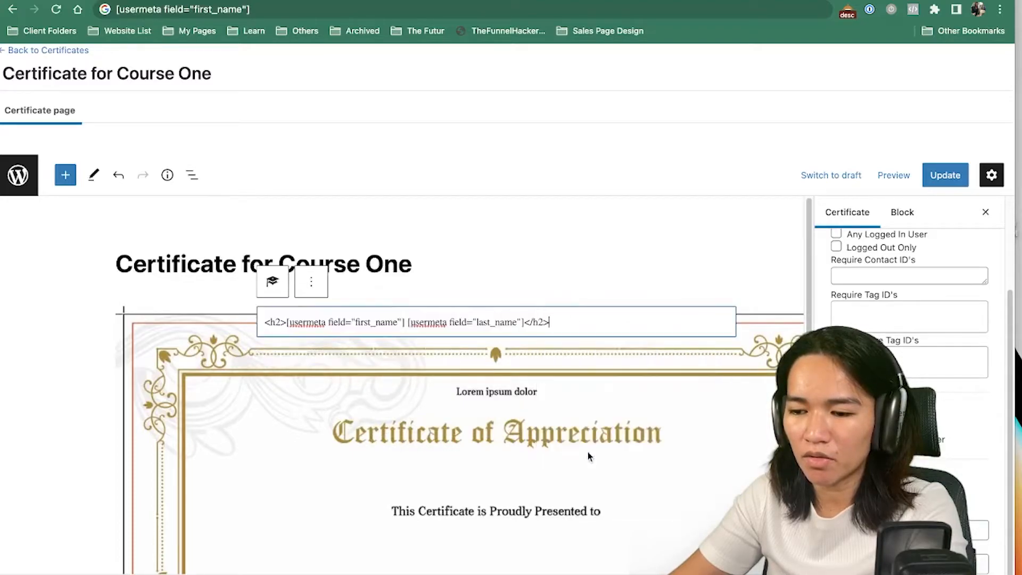
left_click(313, 284)
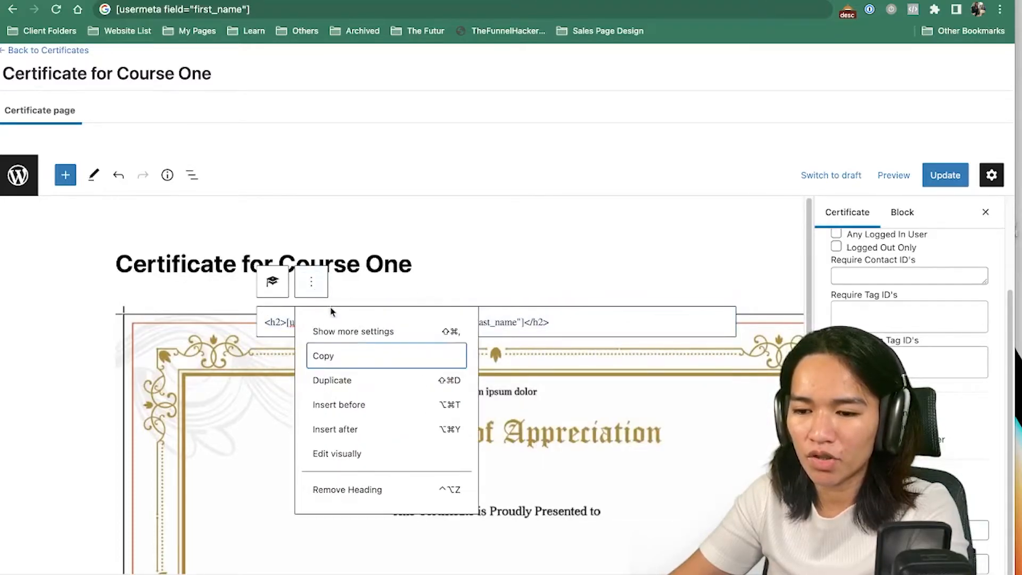
left_click(273, 285)
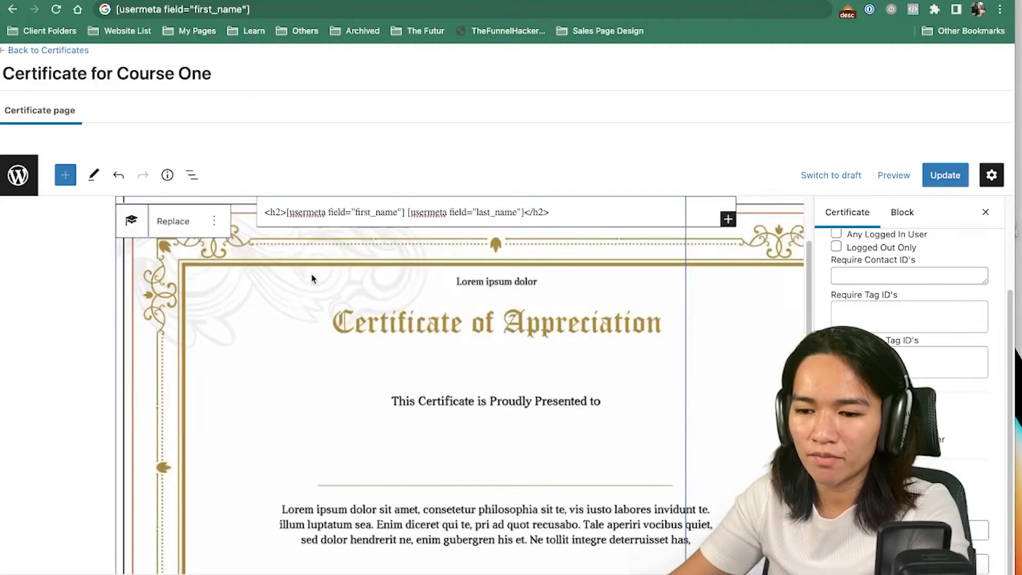
left_click(338, 210)
left_click(318, 283)
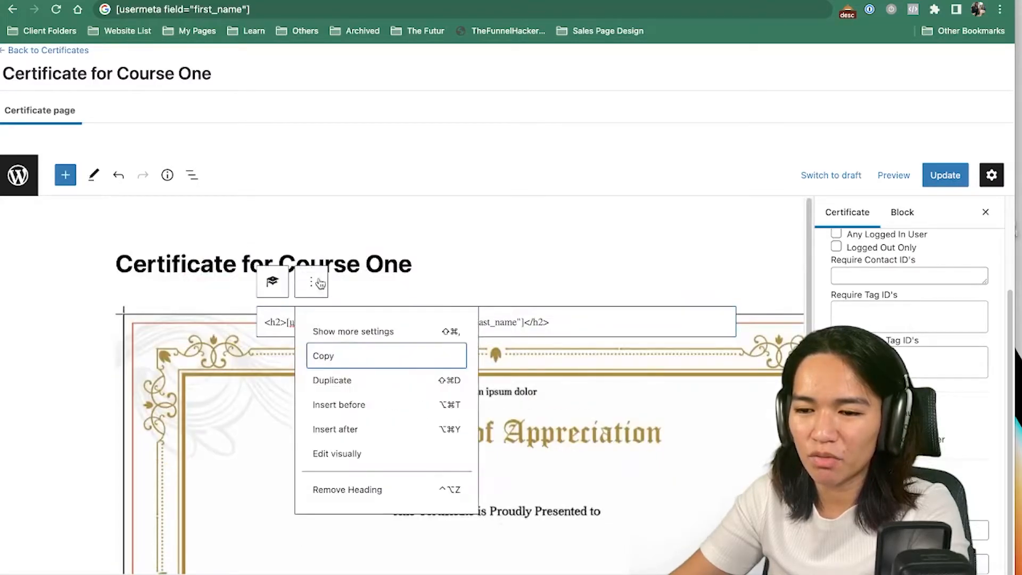
left_click(360, 485)
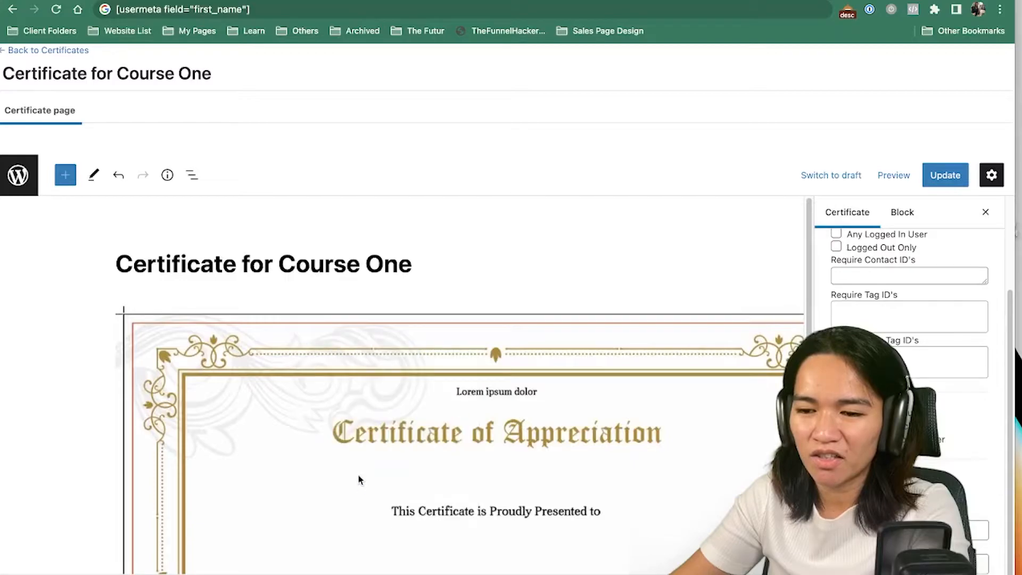
left_click(337, 330)
- Insert a Shortcode block at the certificate's top and paste the h2 usermeta name line
left_click(336, 318)
type("/html")
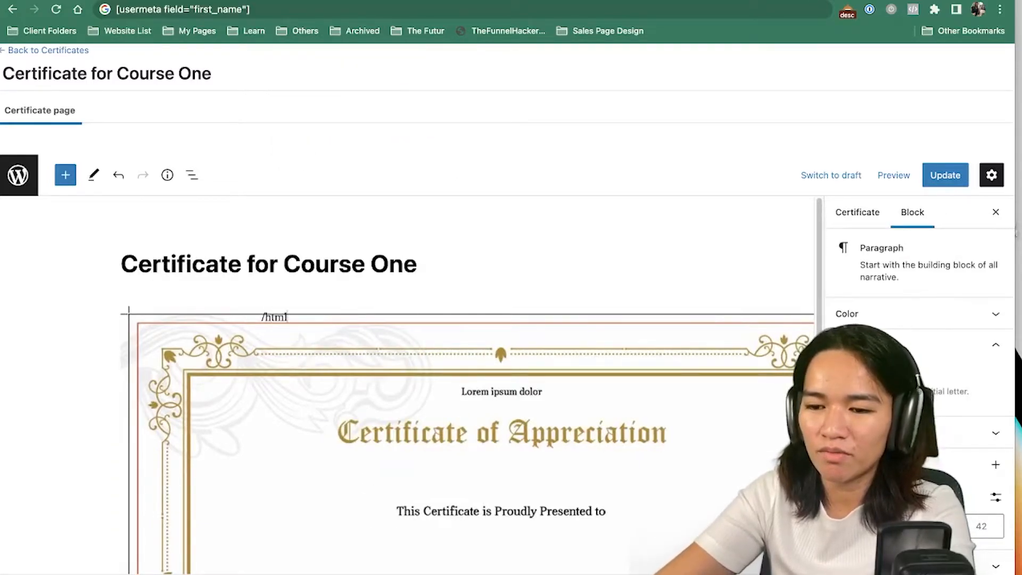
key("BackSpace")
key("BackSpace")
key("Down")
key("Return")
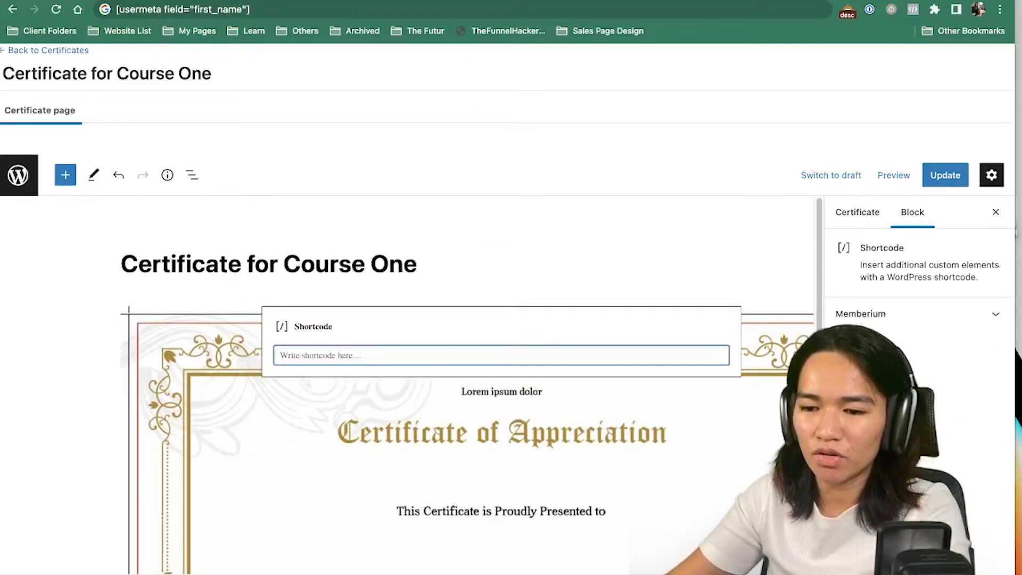
type("<h2>[usermeta field=\"first_name\"] [usermeta field=\"last_name\"]</h2>")
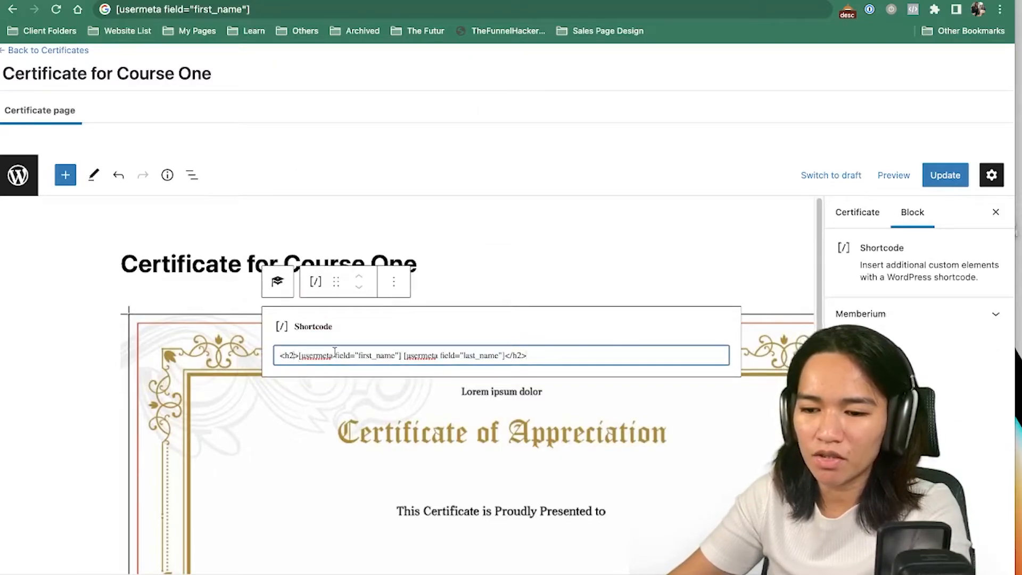
- Add style="margin-top:50px;" to the name heading and update the certificate
type("style-\"")
key("BackSpace")
type("=\"\"")
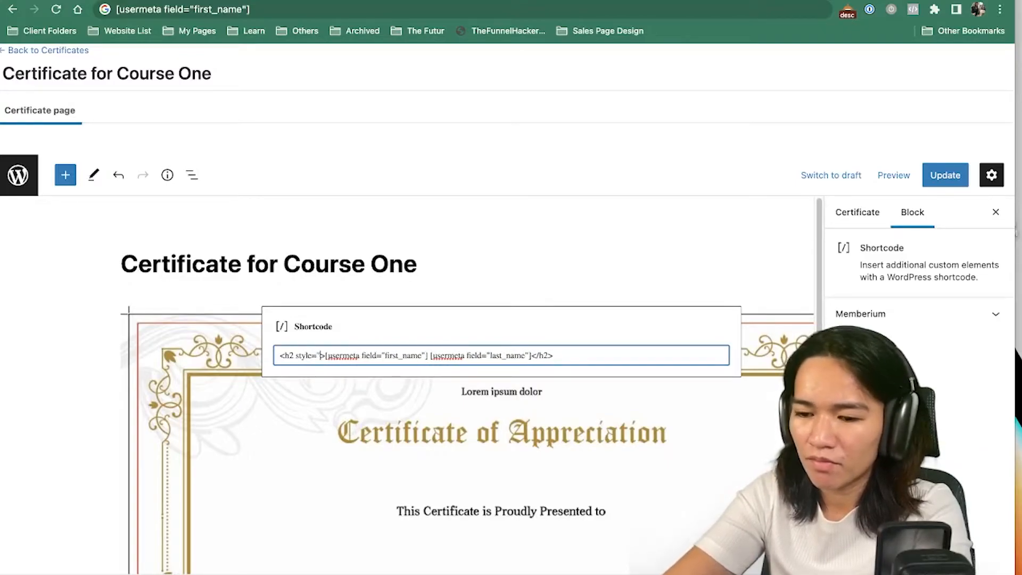
key("Left")
type("margin-")
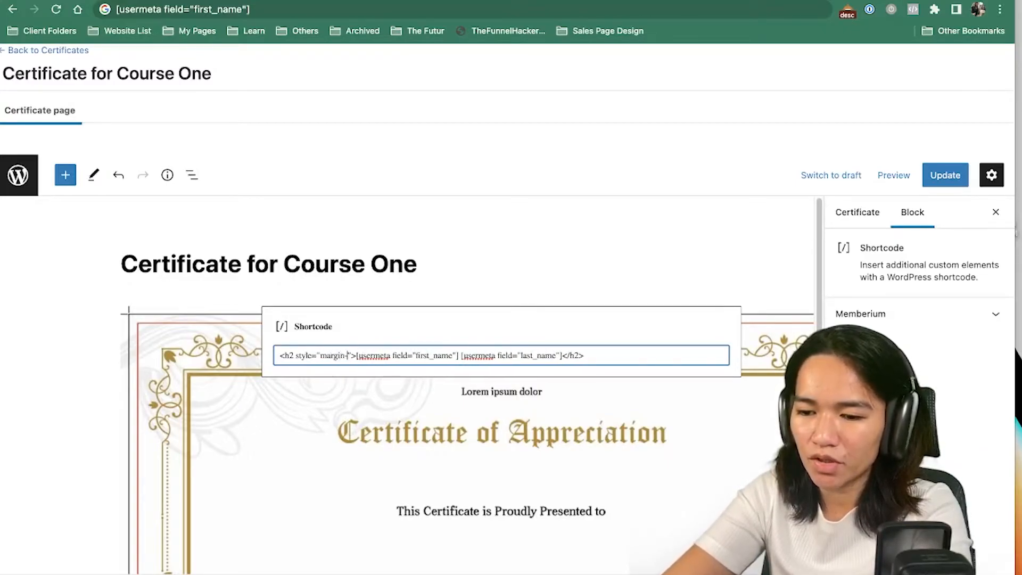
type("top:50px;")
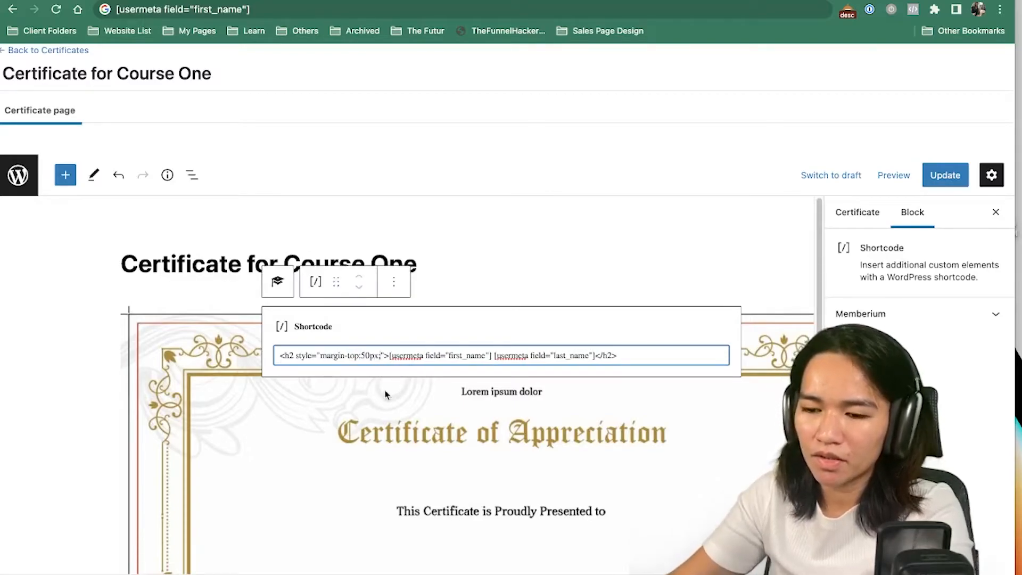
left_click(397, 399)
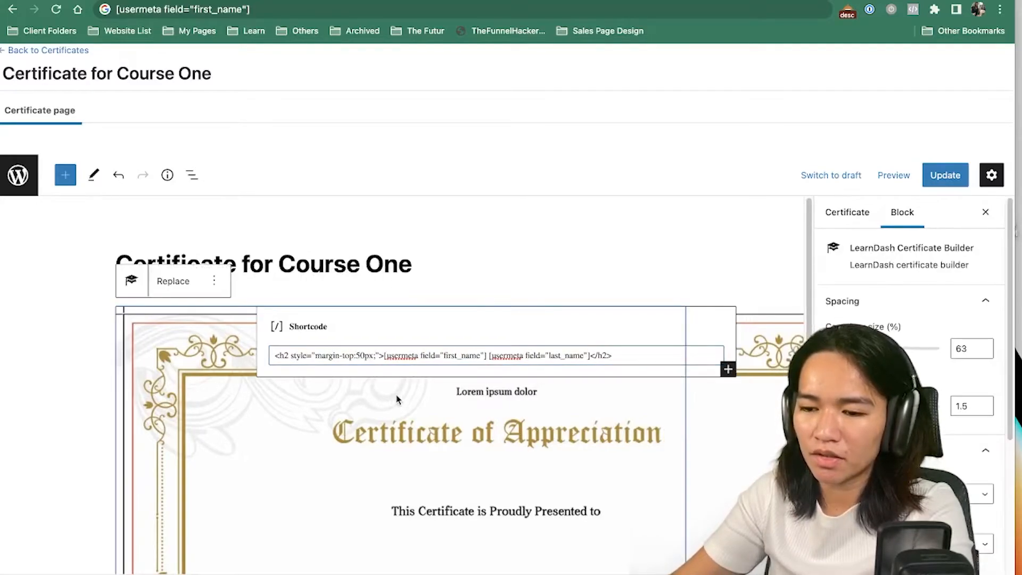
left_click(945, 175)
- Reload the certificate PDF in Acrobat and select the learner's name to check its position
left_click(165, 1)
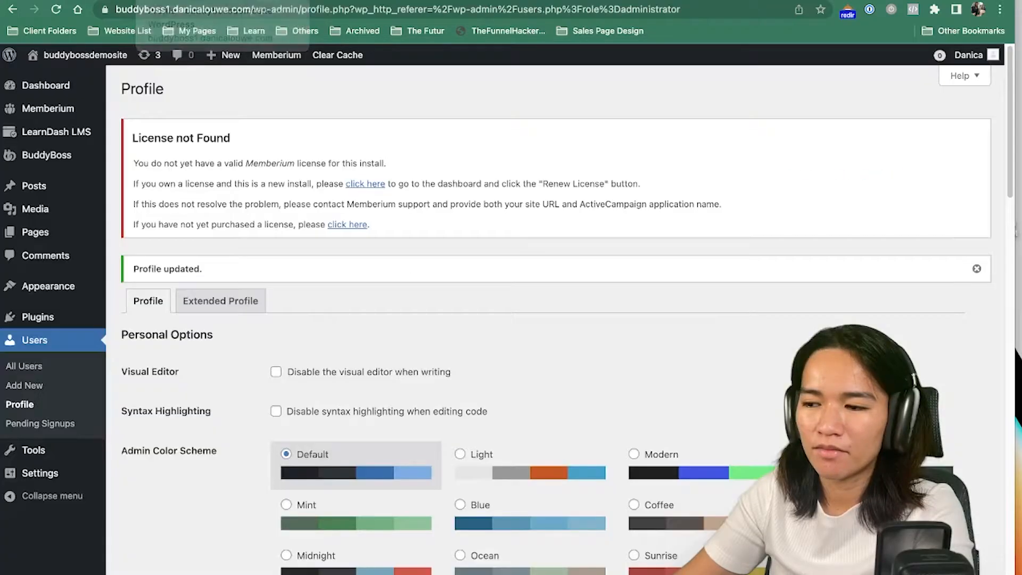
left_click(128, 0)
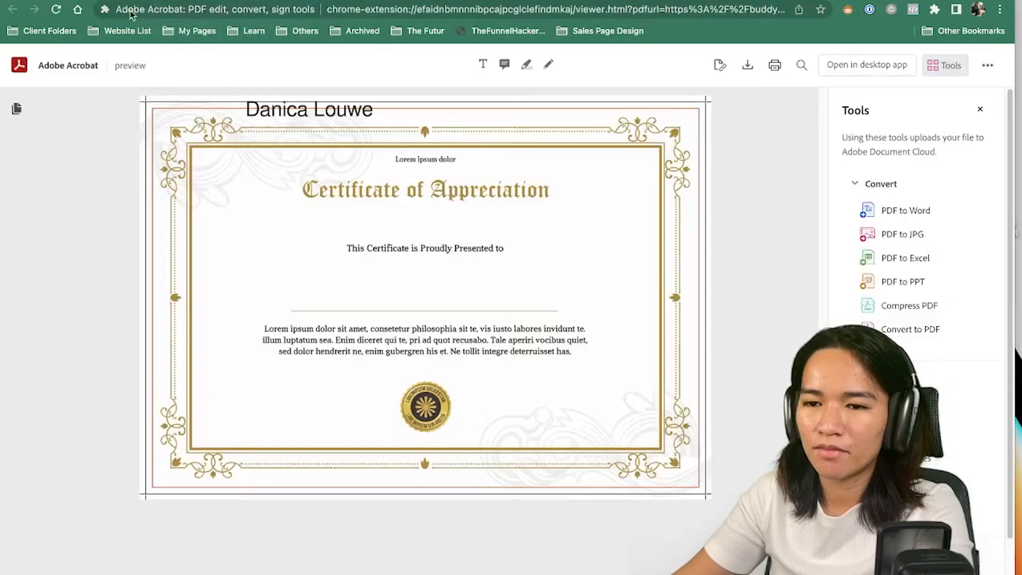
left_click(56, 10)
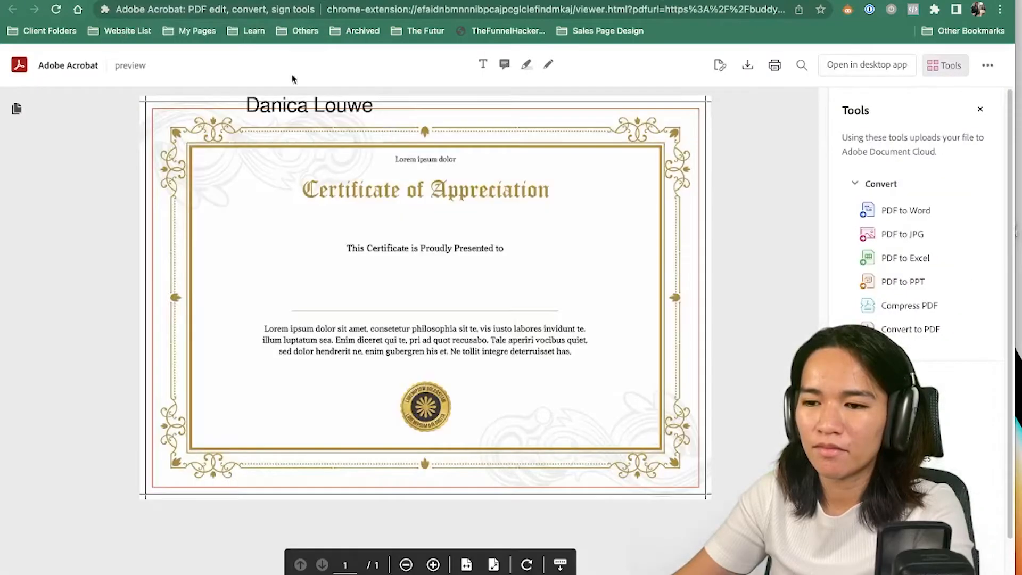
left_click(56, 10)
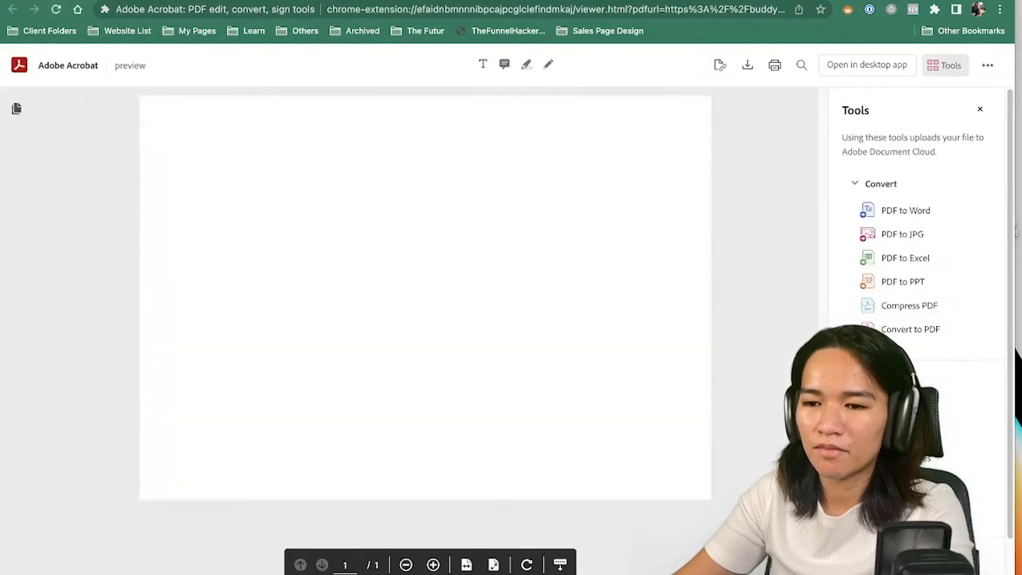
left_click_drag(311, 101, 224, 106)
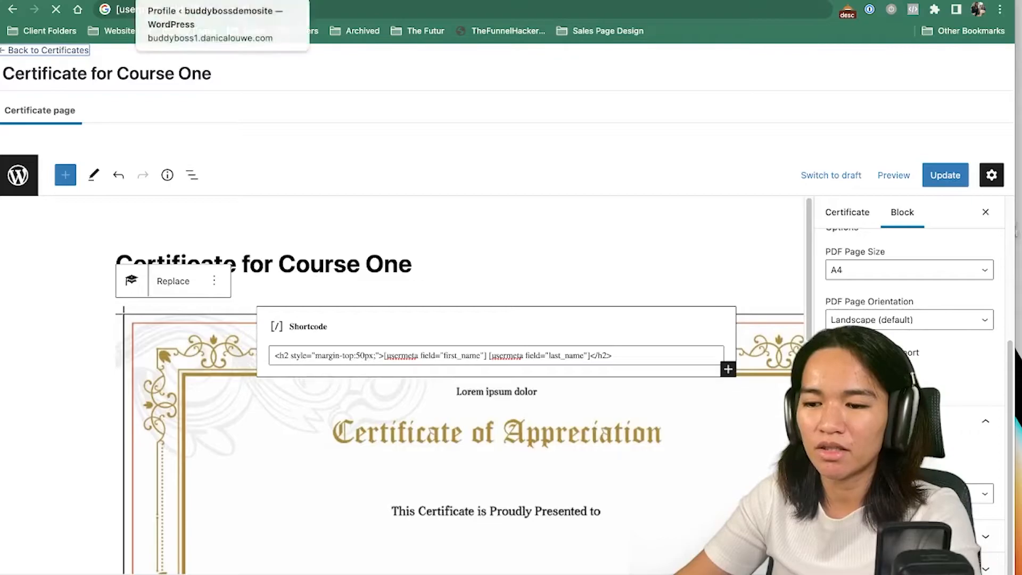
- Copy the name shortcode line into a new certificate titled 'Certificate Two'
left_click(502, 355)
key("super+a")
key("ctrl+c")
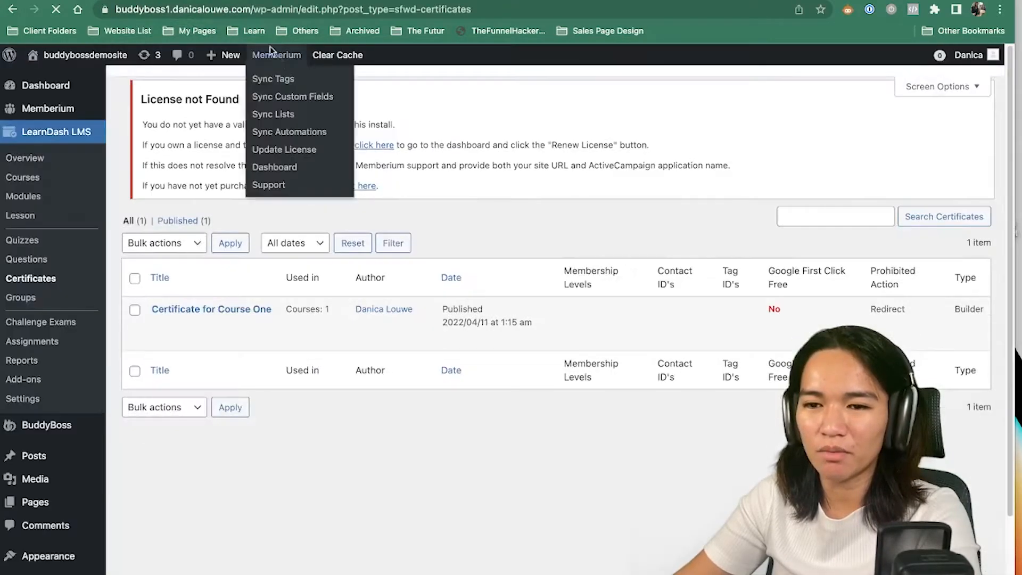
left_click(958, 111)
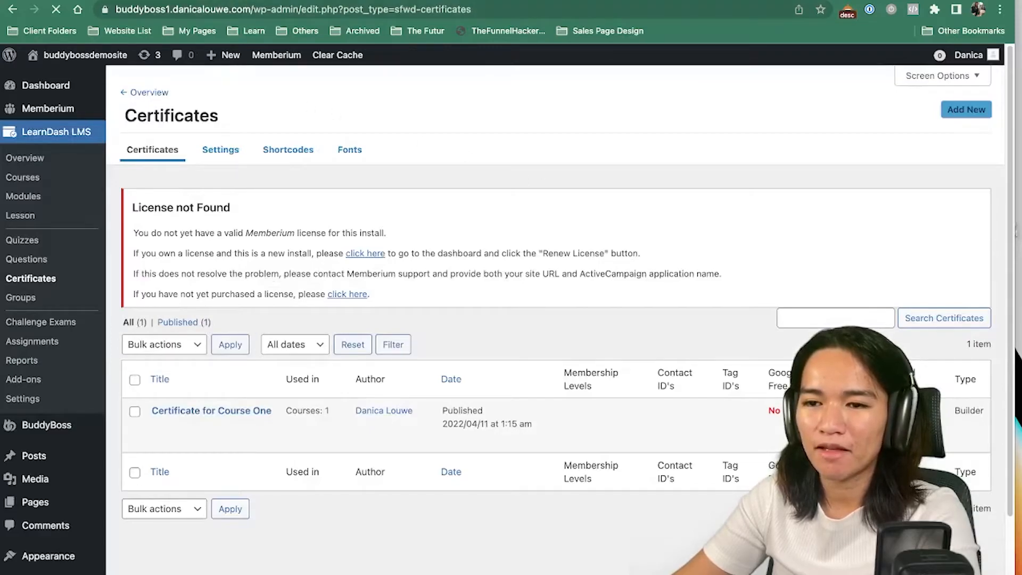
type("Certificate T")
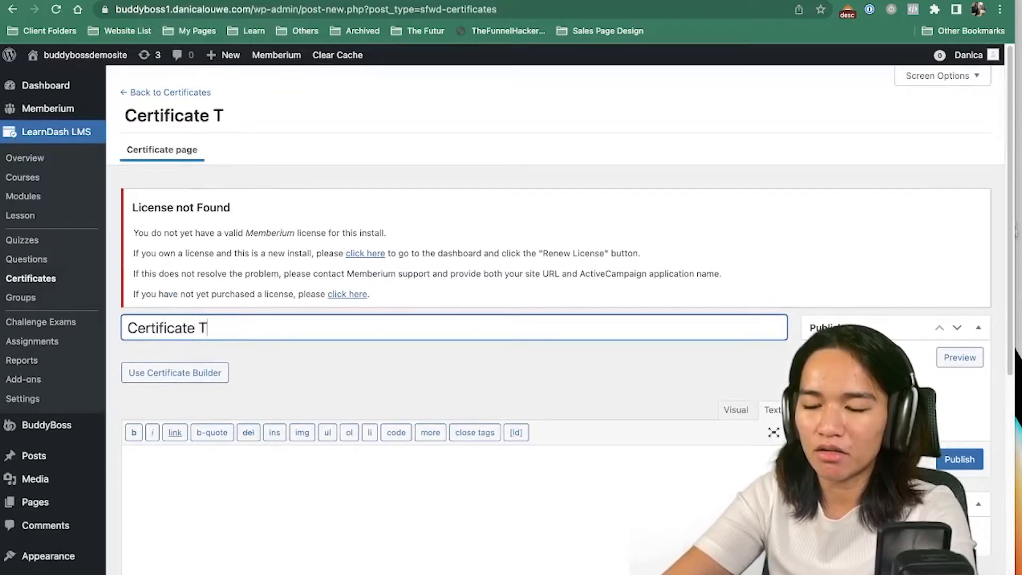
type("wo")
key("Tab")
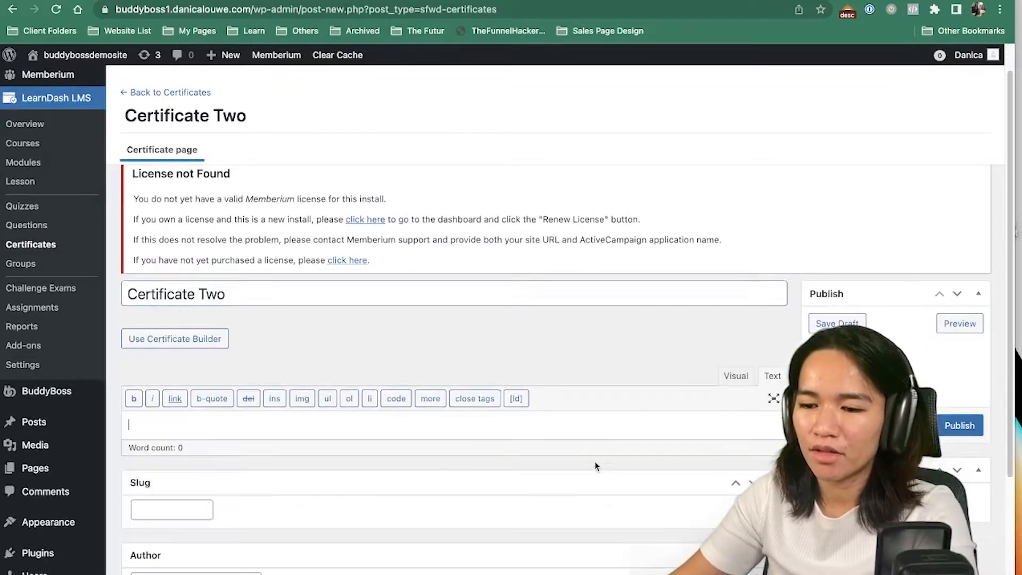
key("ctrl+v")
- Set the certificate background image as featured image and publish Certificate Two
scroll(698, 337, "down", 3)
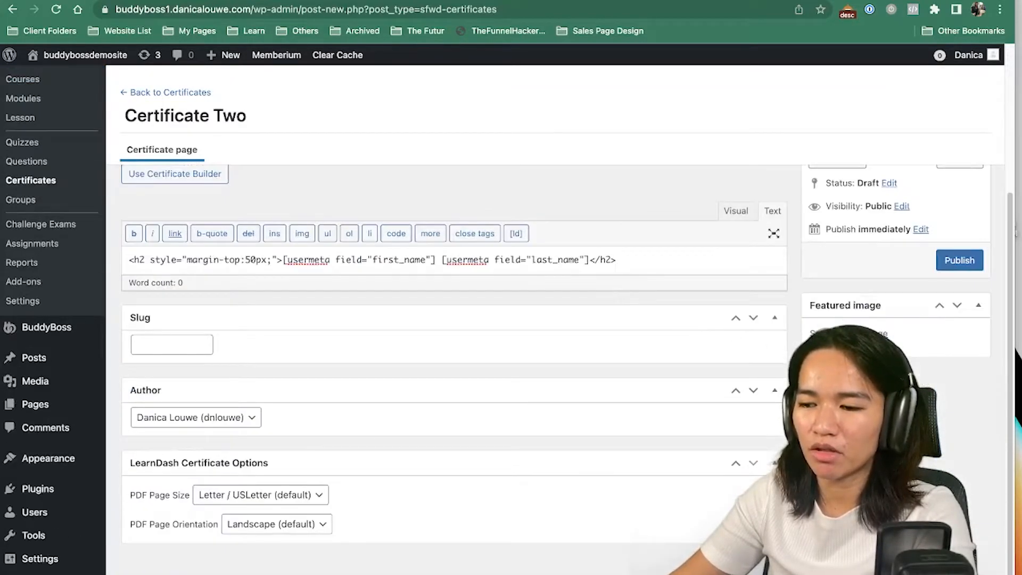
left_click(849, 333)
left_click(57, 221)
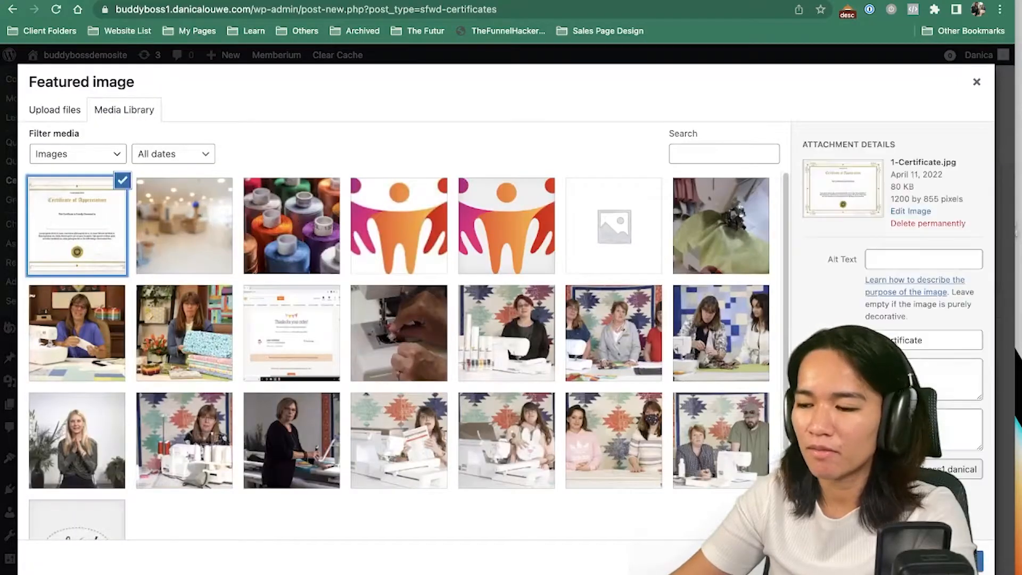
left_click(940, 561)
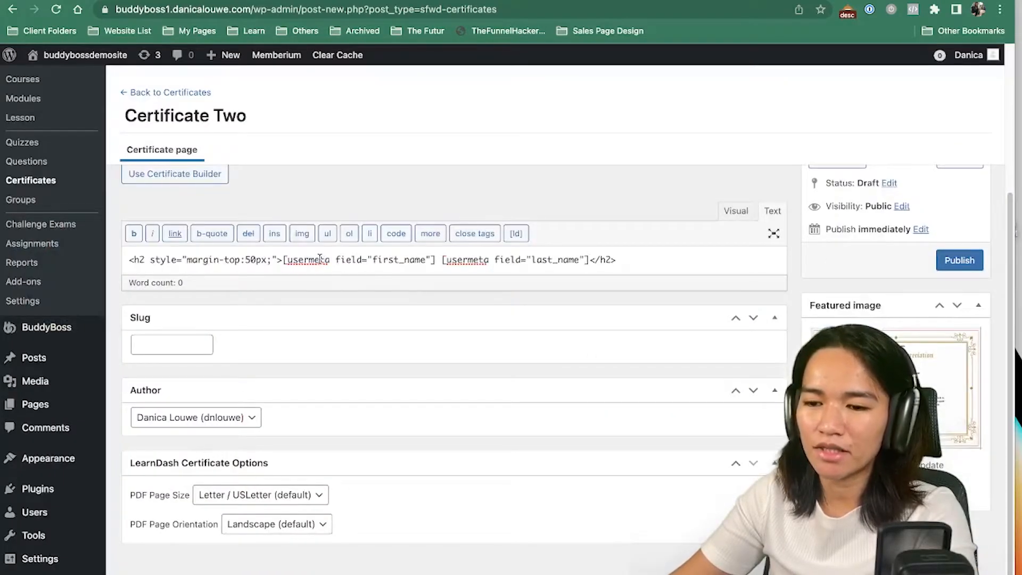
left_click_drag(320, 259, 399, 259)
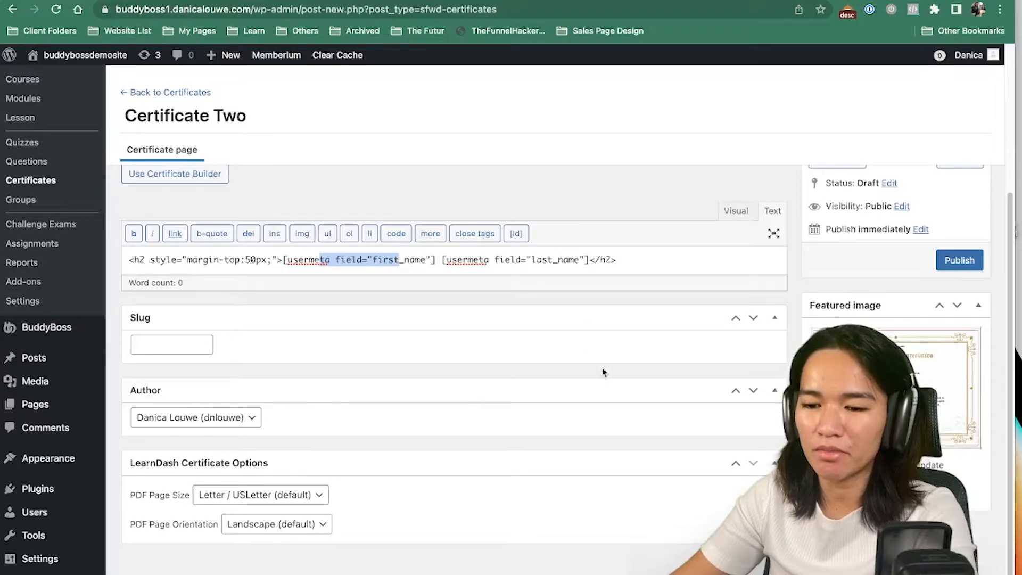
scroll(844, 308, "up", 4)
left_click(960, 461)
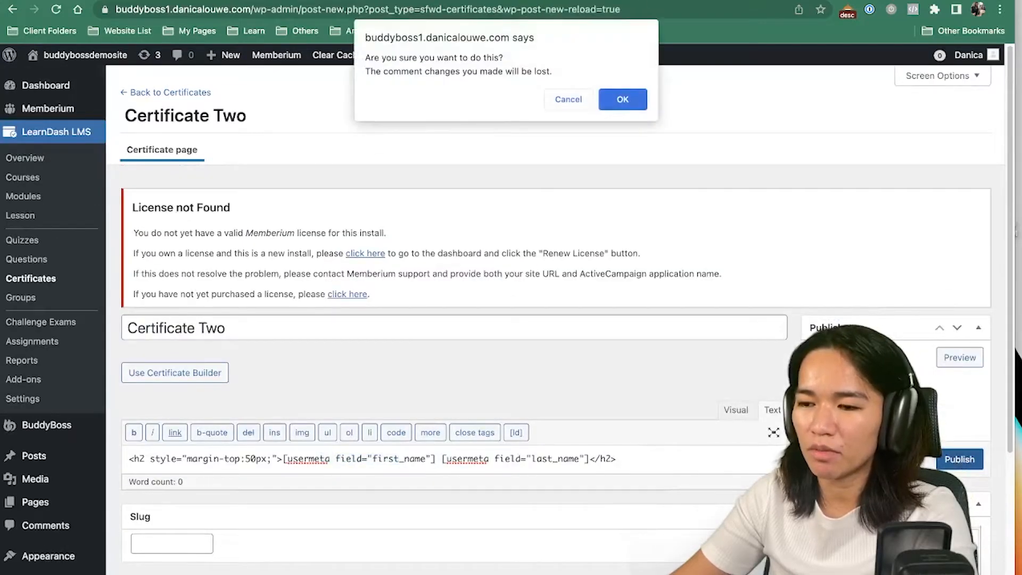
- Confirm publishing Certificate Two and preview it, which reports access as disallowed
left_click(636, 100)
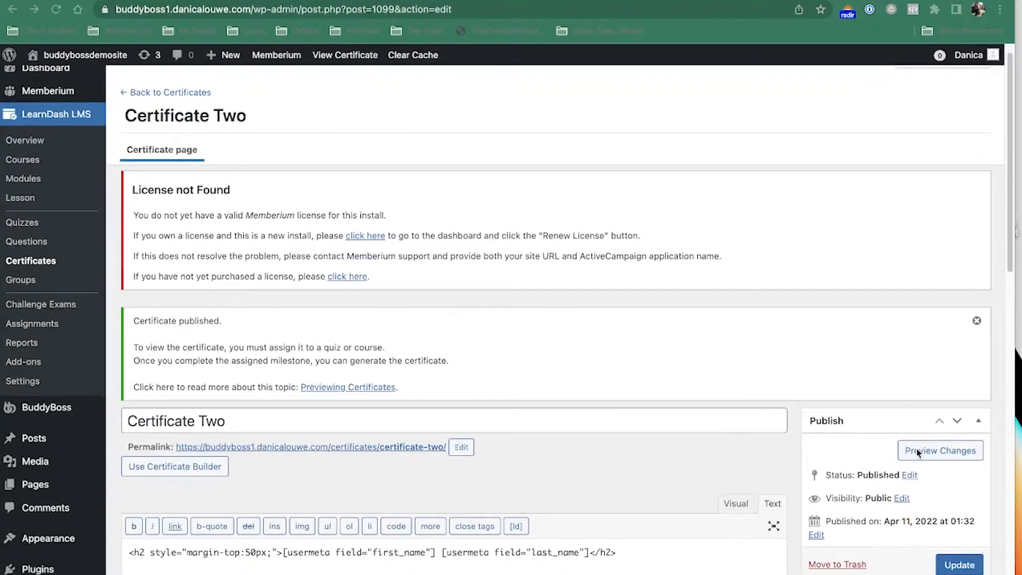
left_click(919, 450)
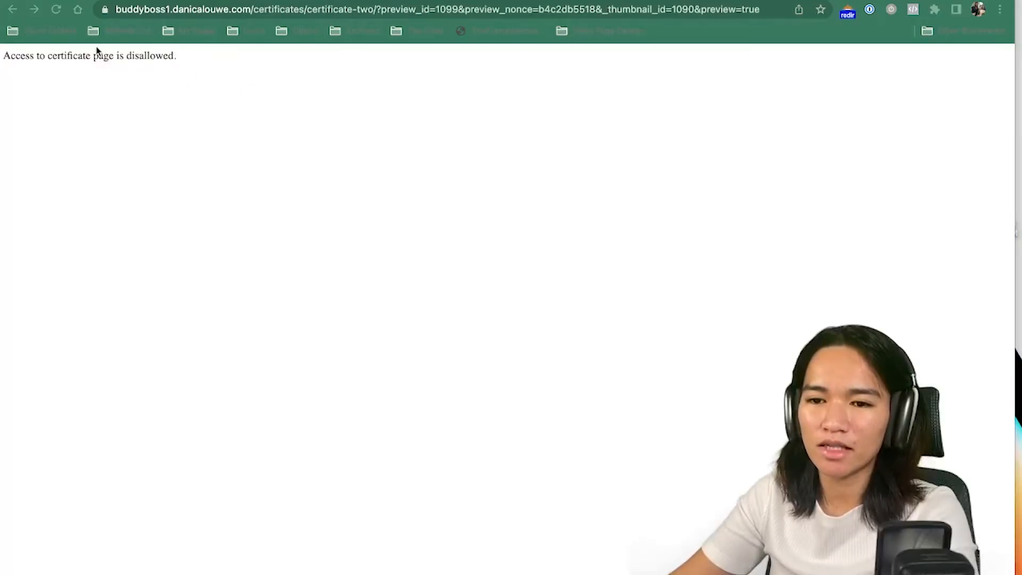
left_click(91, 55)
- Return to Certificate Two's edit page, then switch to the user profile page
left_click(190, 1)
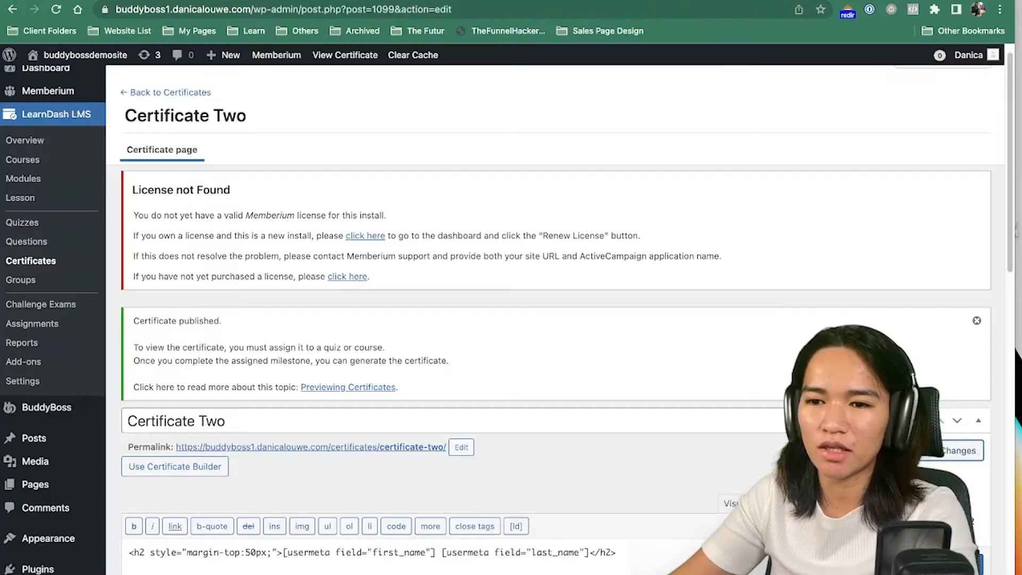
scroll(689, 385, "down", 5)
scroll(690, 384, "down", 10)
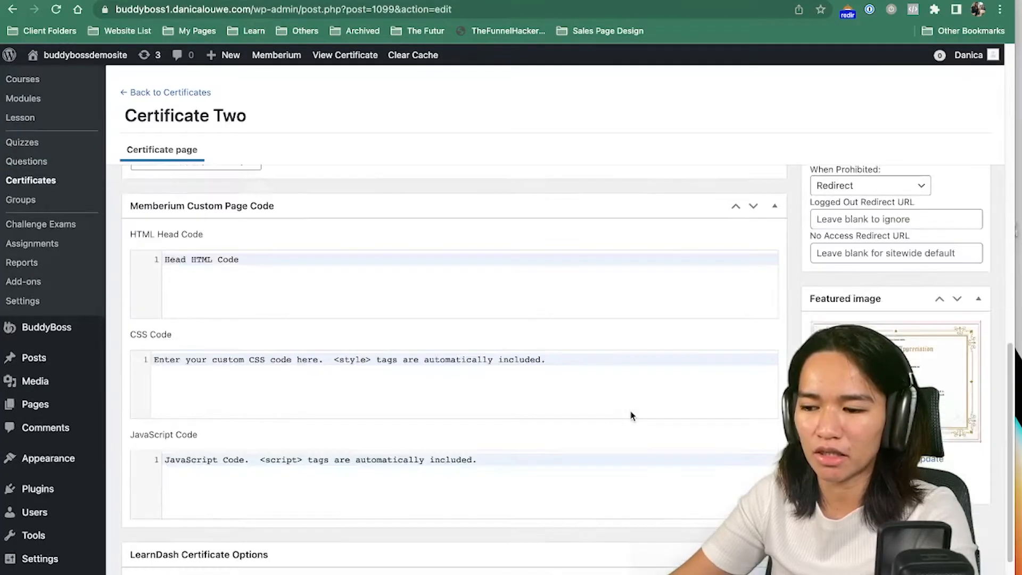
scroll(557, 424, "up", 15)
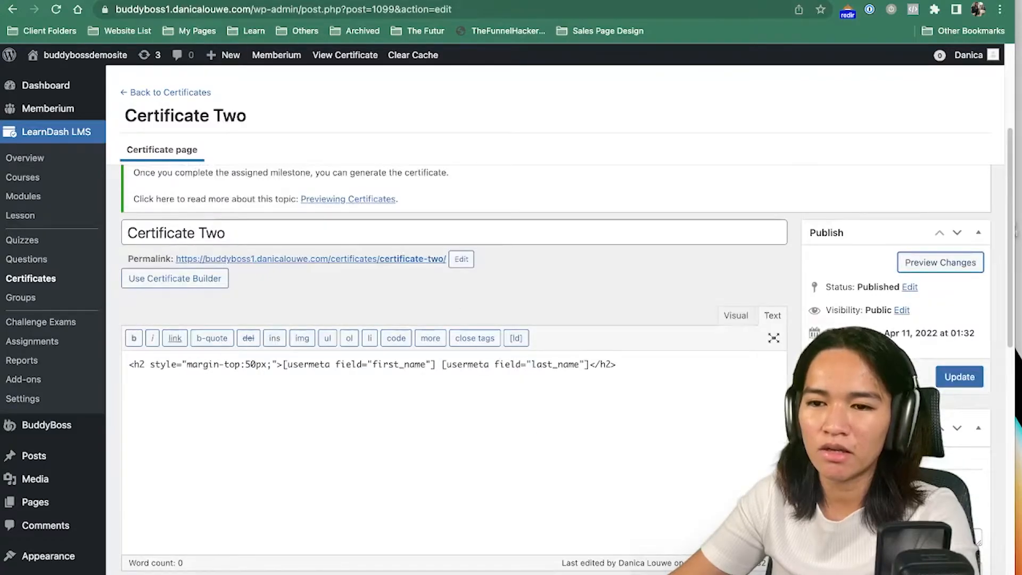
left_click(291, 2)
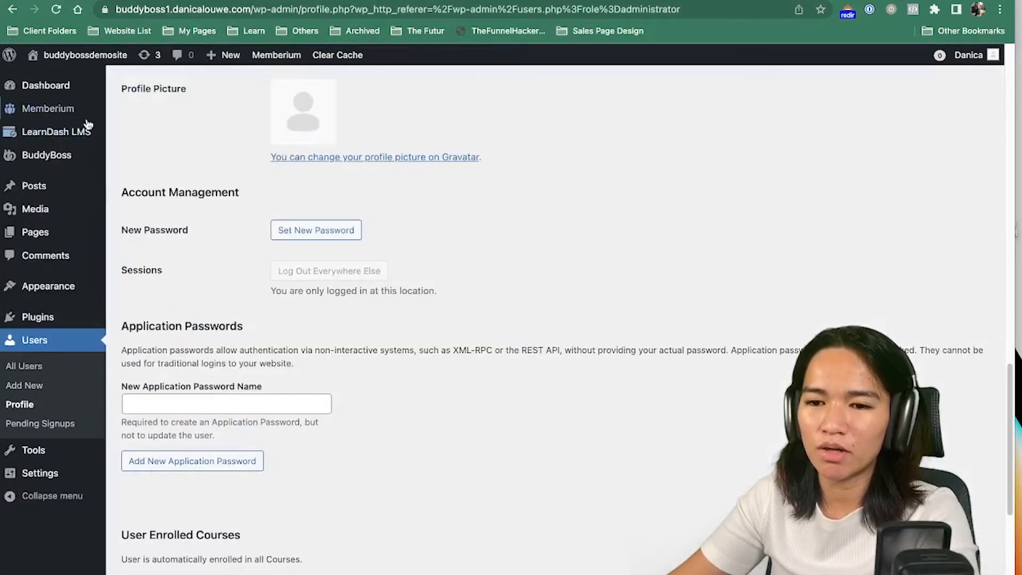
- Reopen the closed admin page and open Getting Started from the LearnDash Courses list
mouse_move(96, 142)
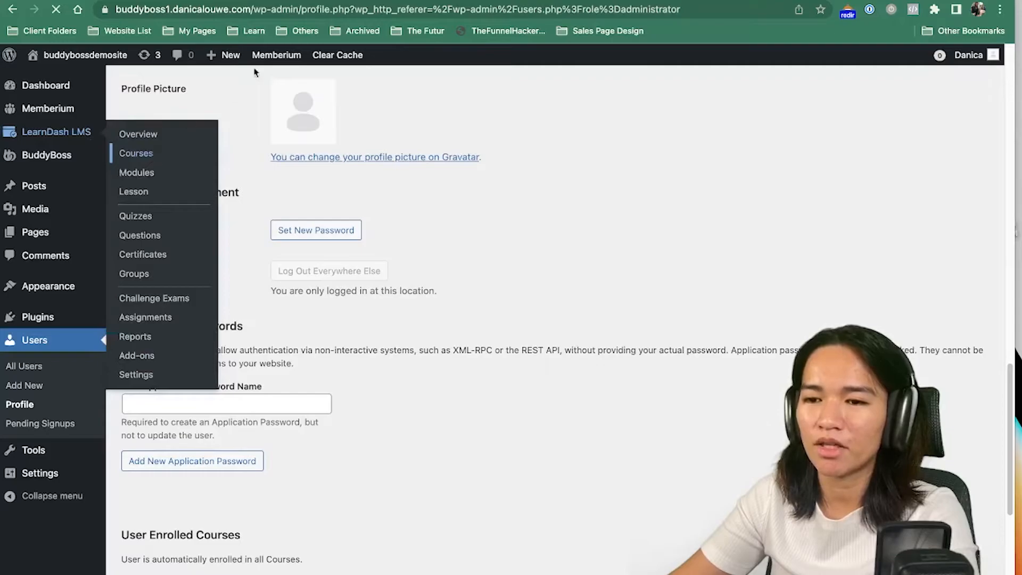
right_click(942, 11)
left_click(942, 11)
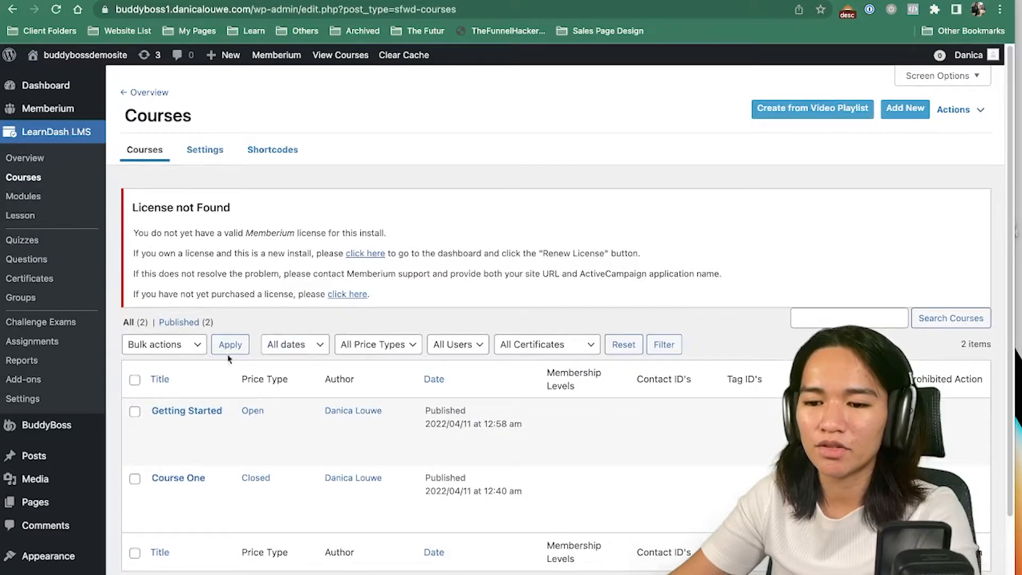
left_click(178, 478)
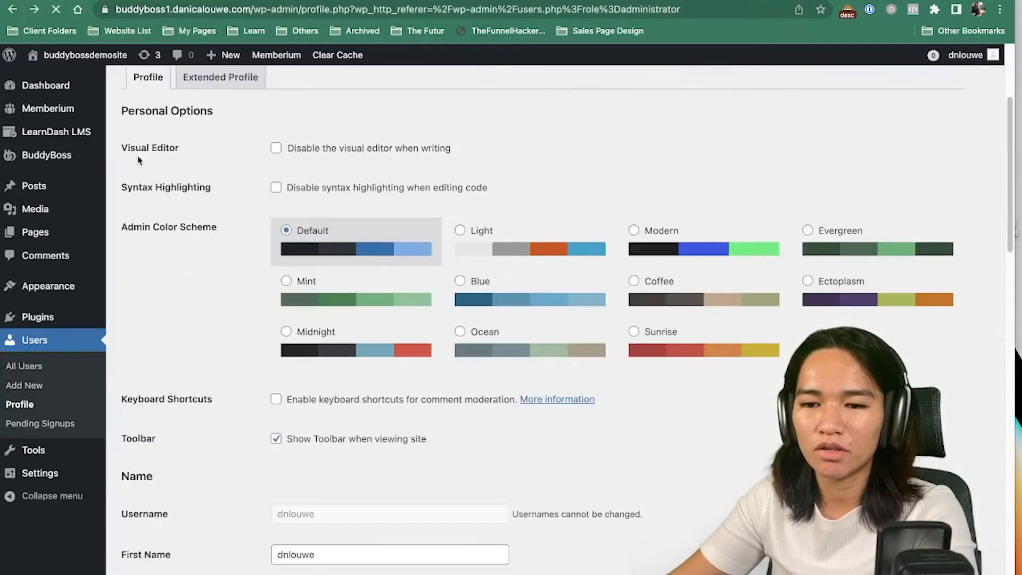
mouse_move(86, 131)
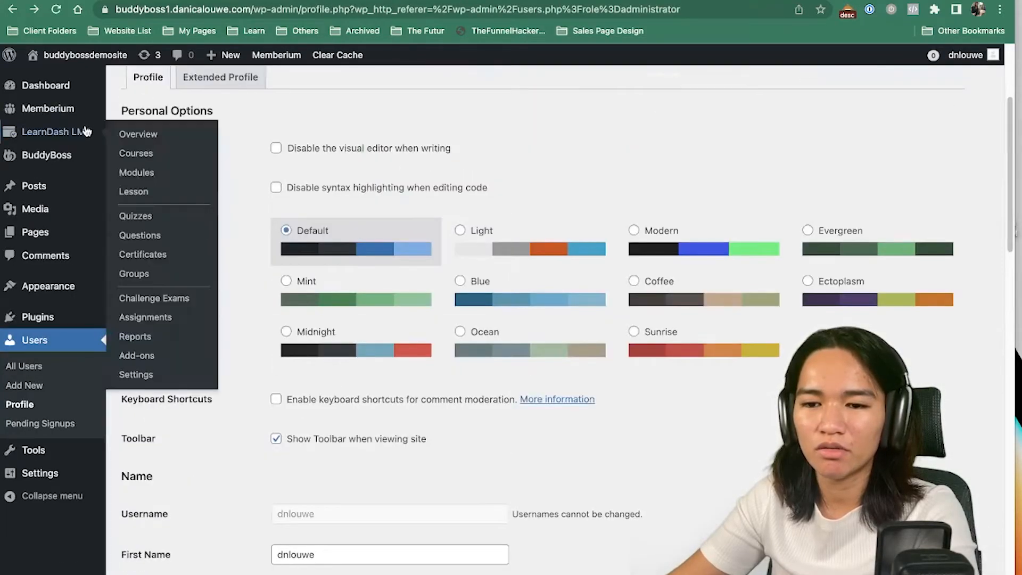
left_click(139, 154)
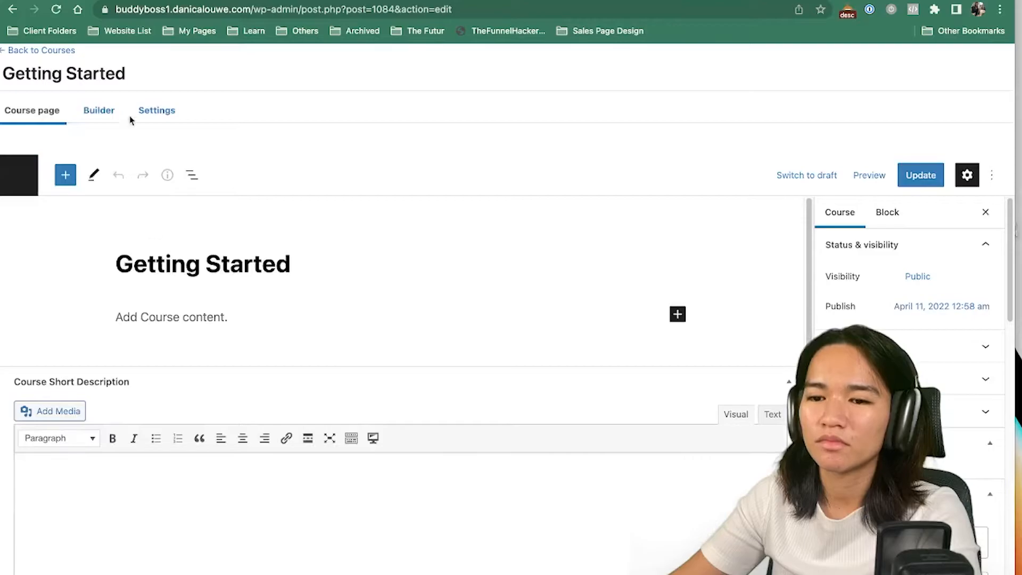
left_click(99, 110)
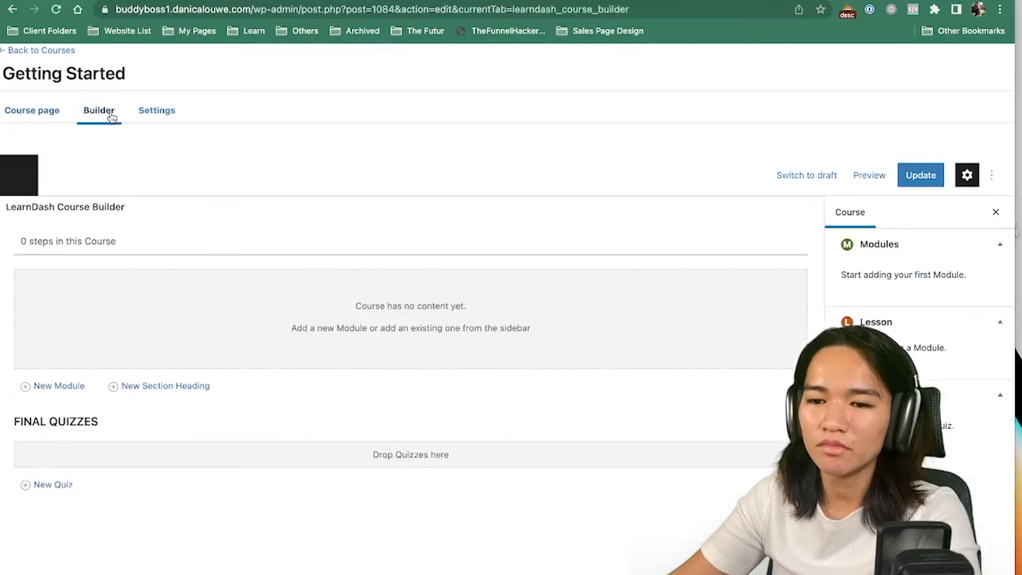
- Add a module named 'Module 1' to the Getting Started course
left_click(58, 385)
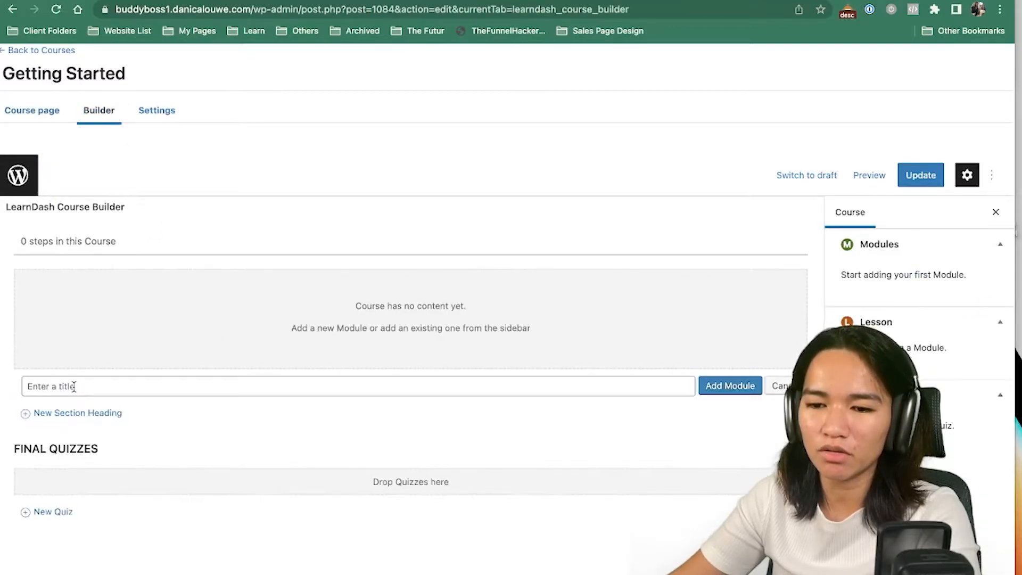
type("Module ")
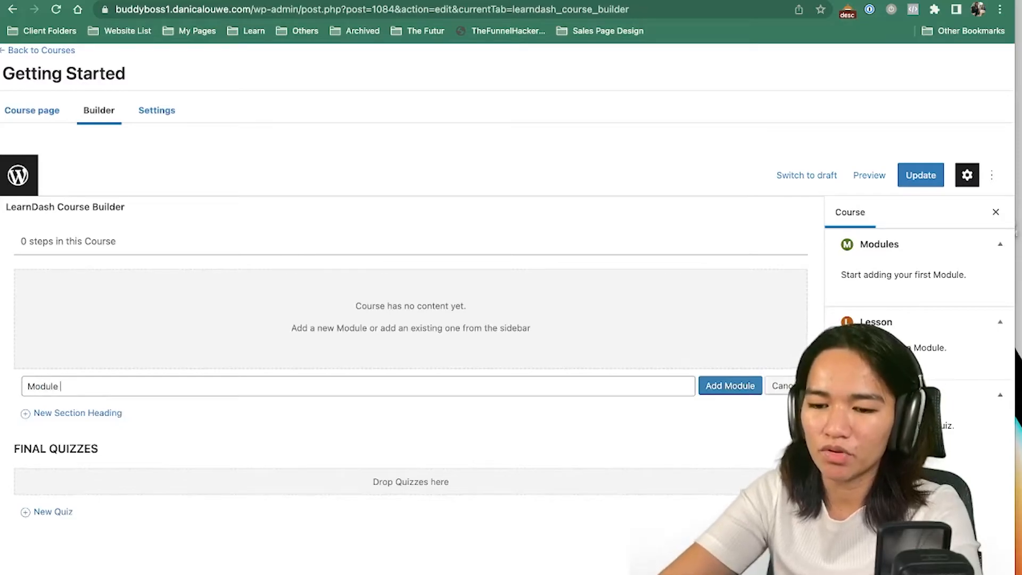
type("1")
key("Return")
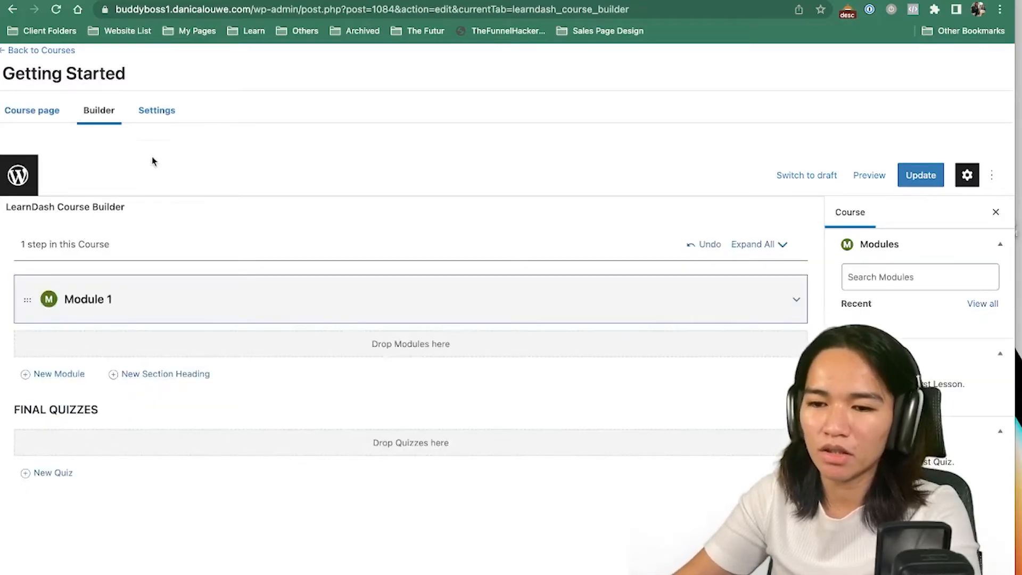
- Set Certificate Two as the course certificate, save, and view the live course
left_click(156, 113)
left_click(287, 305)
type("ce")
left_click(306, 409)
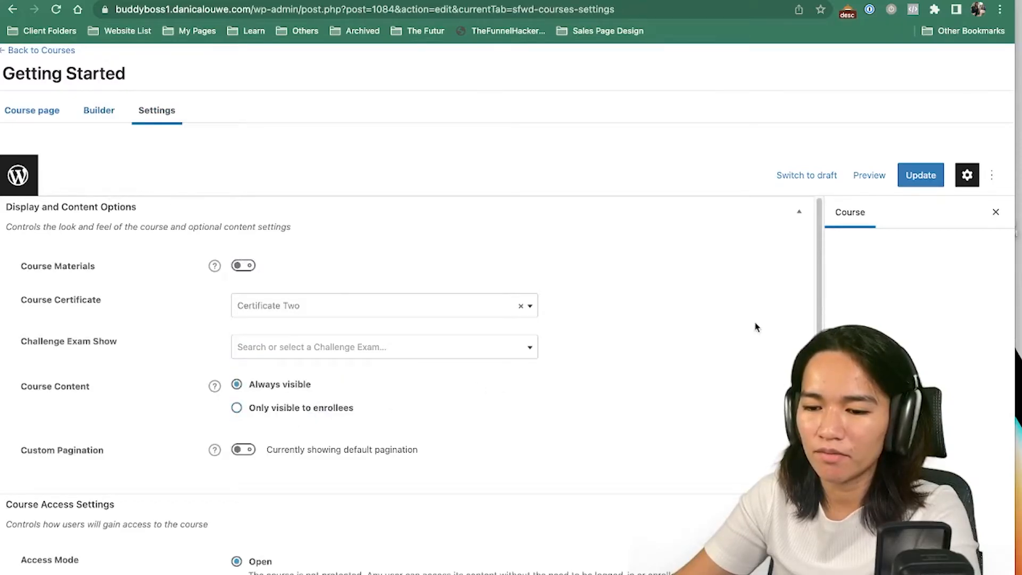
left_click(911, 177)
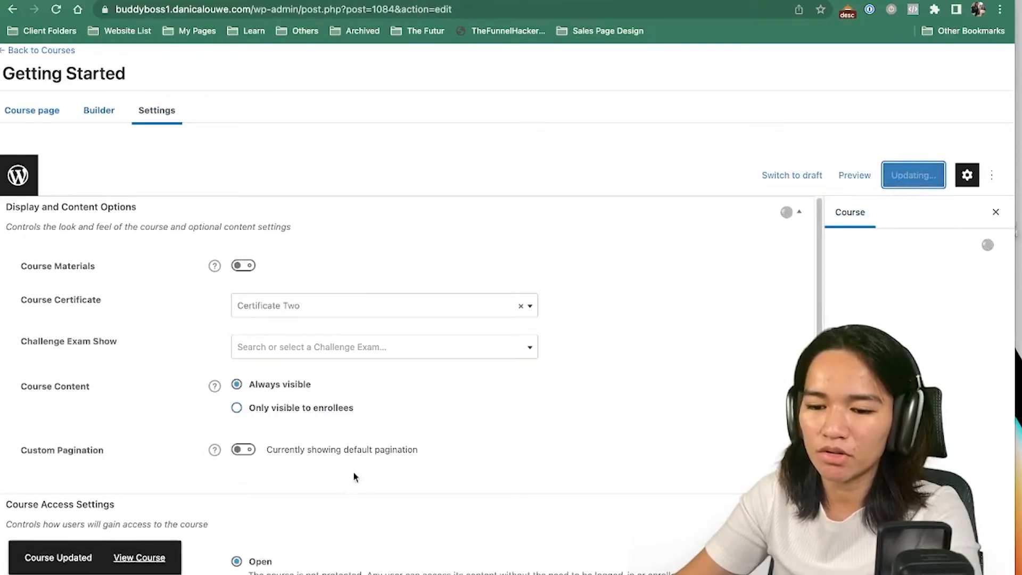
left_click(158, 558)
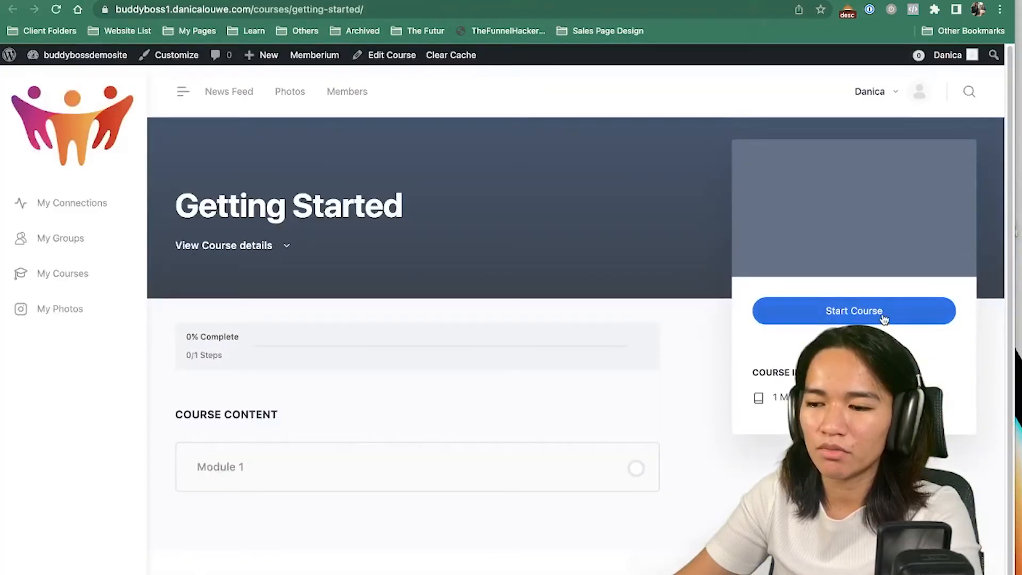
- Open Module 1, download the earned Getting Started certificate PDF, and return to Certificate Two
left_click(883, 318)
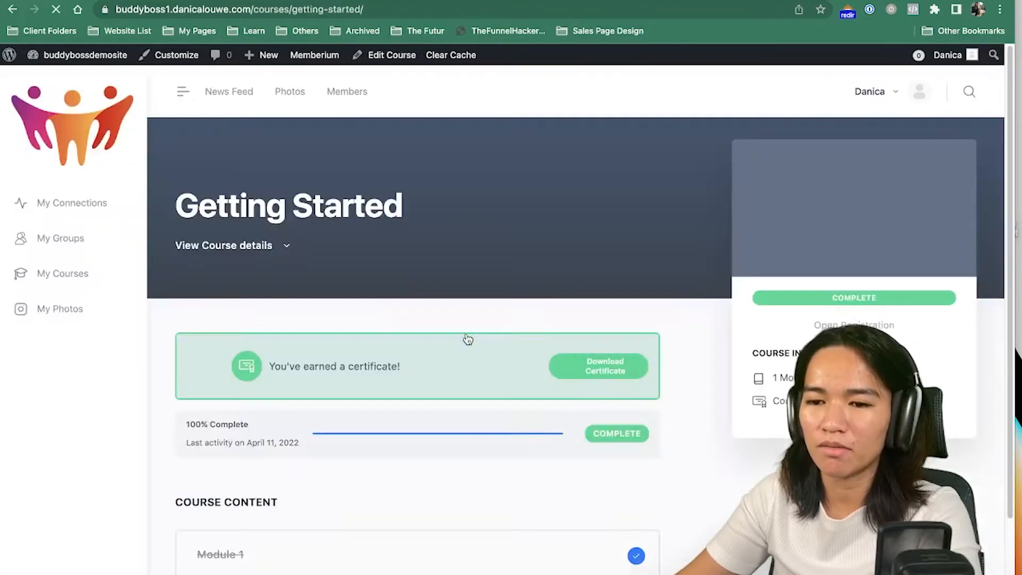
left_click(598, 372)
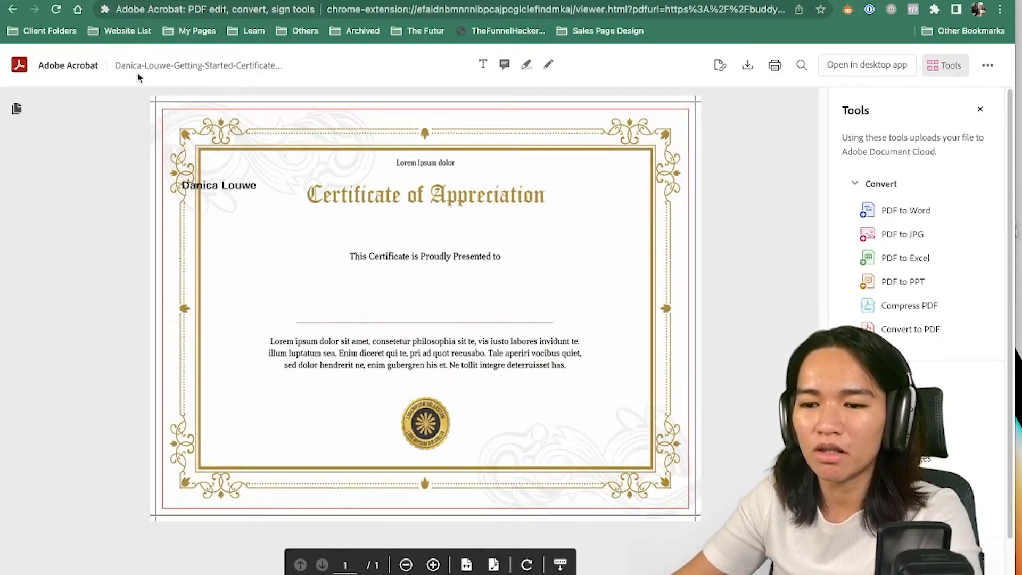
left_click(101, 1)
- Add font-size:100px; and change margin-top to 90px in the name heading, then save
left_click(445, 394)
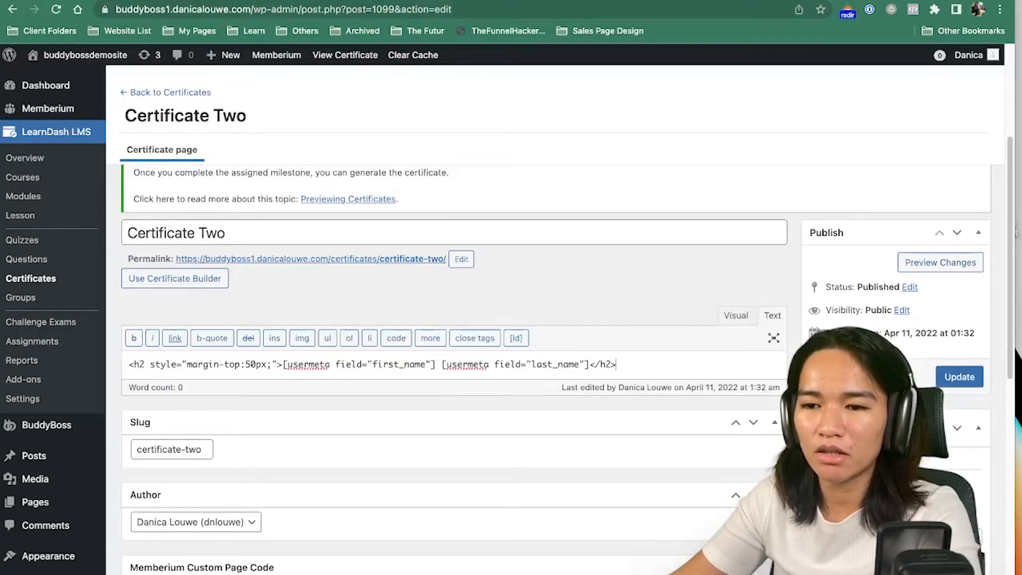
left_click(272, 364)
type("font-size:100px;")
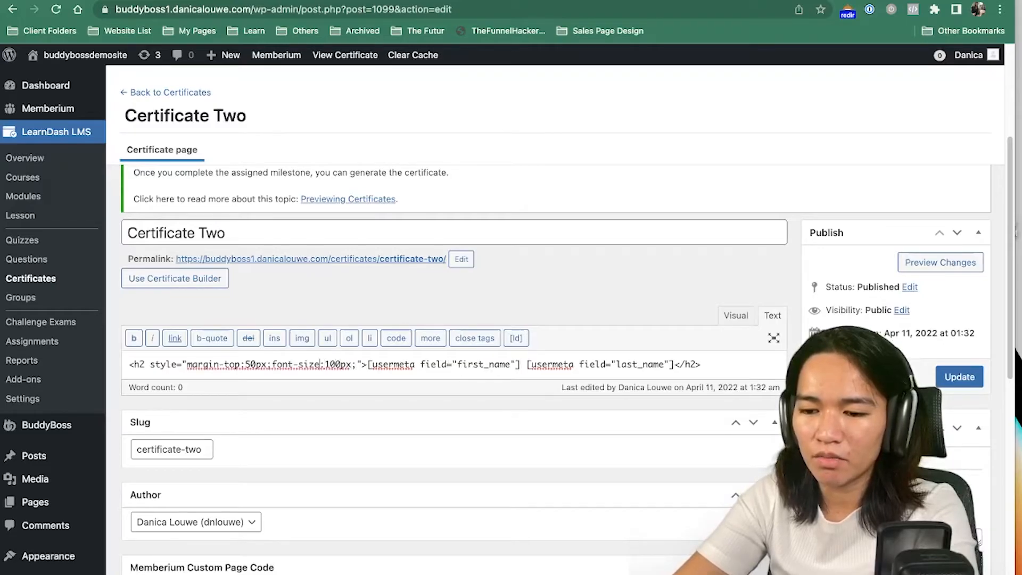
left_click(250, 363)
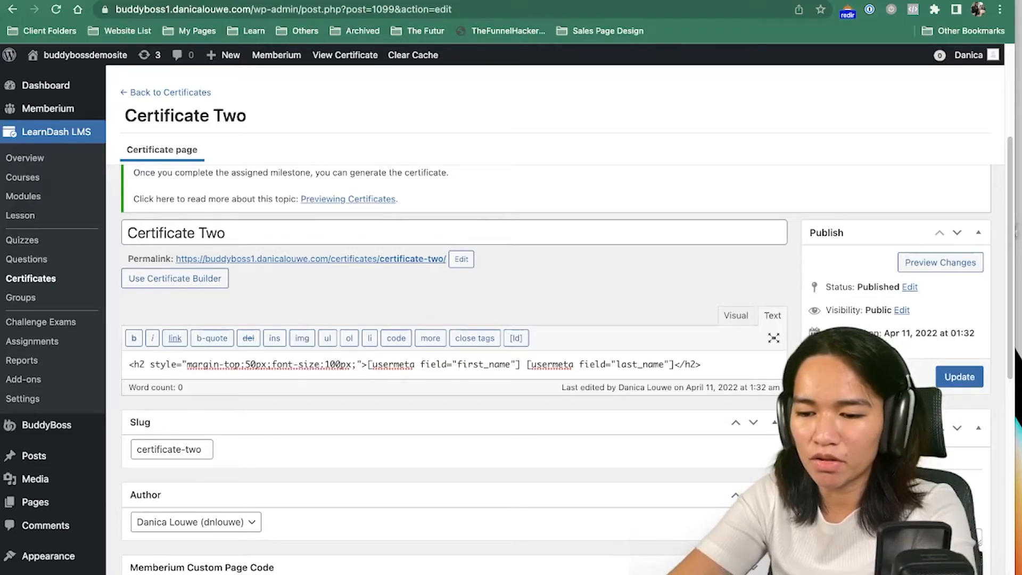
key("BackSpace")
type("9")
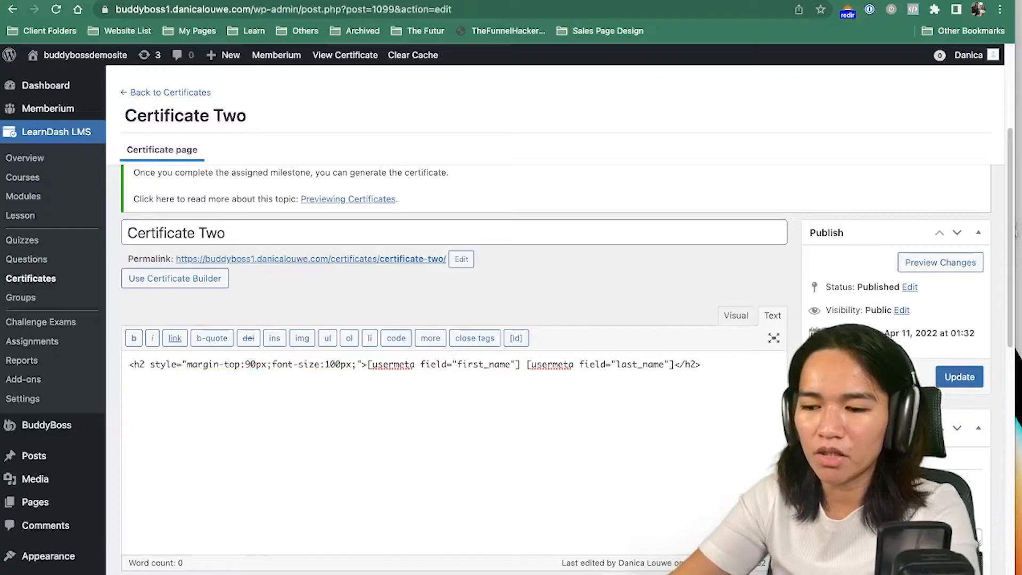
left_click(975, 383)
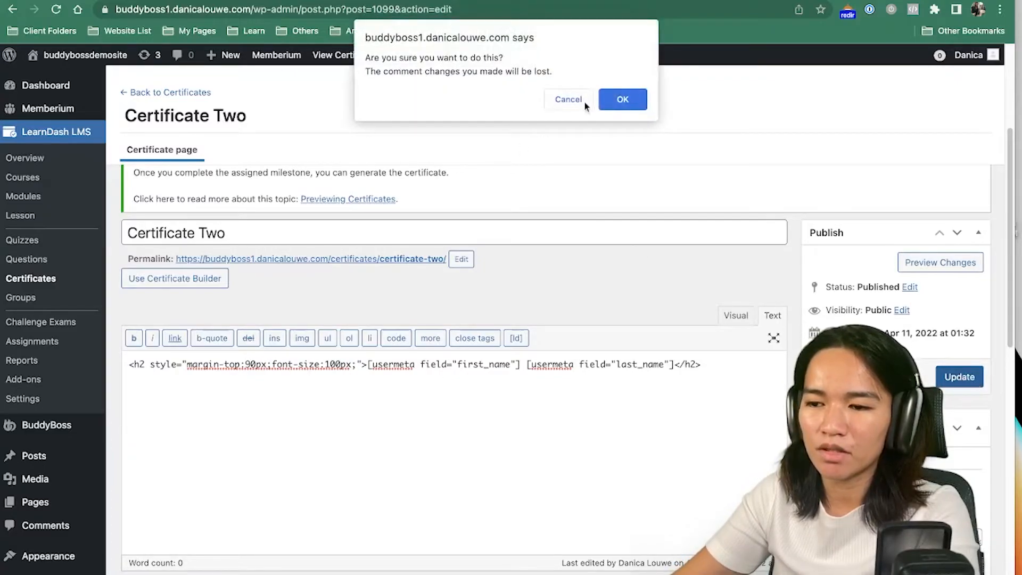
left_click(619, 100)
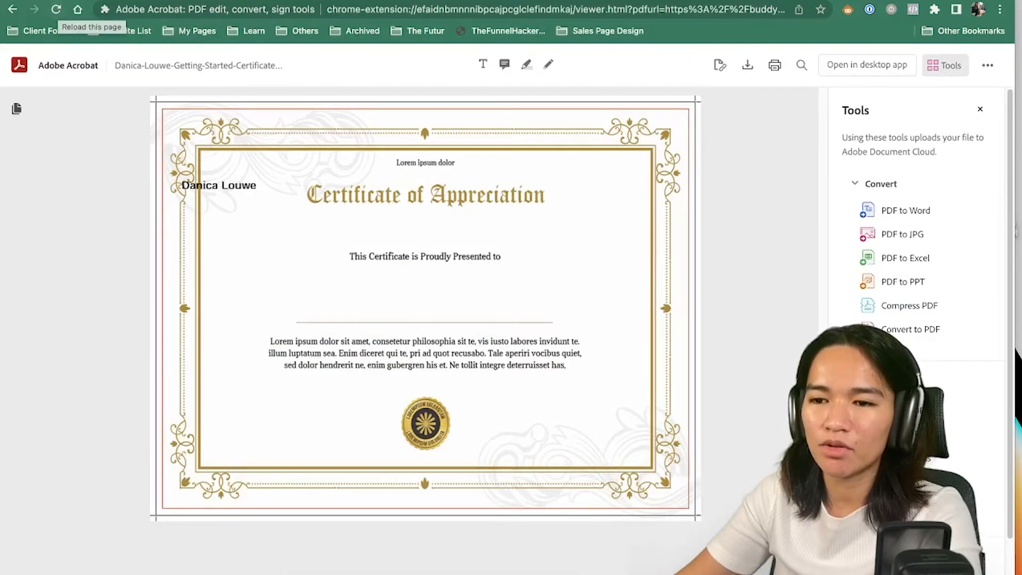
- Reload the certificate PDF and inspect the enlarged learner name
left_click(56, 9)
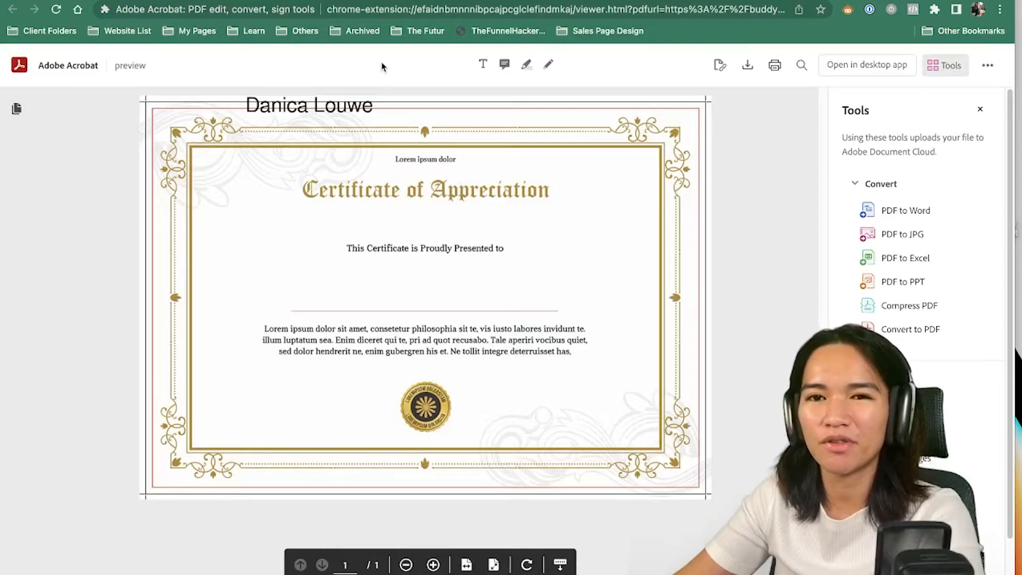
left_click(57, 10)
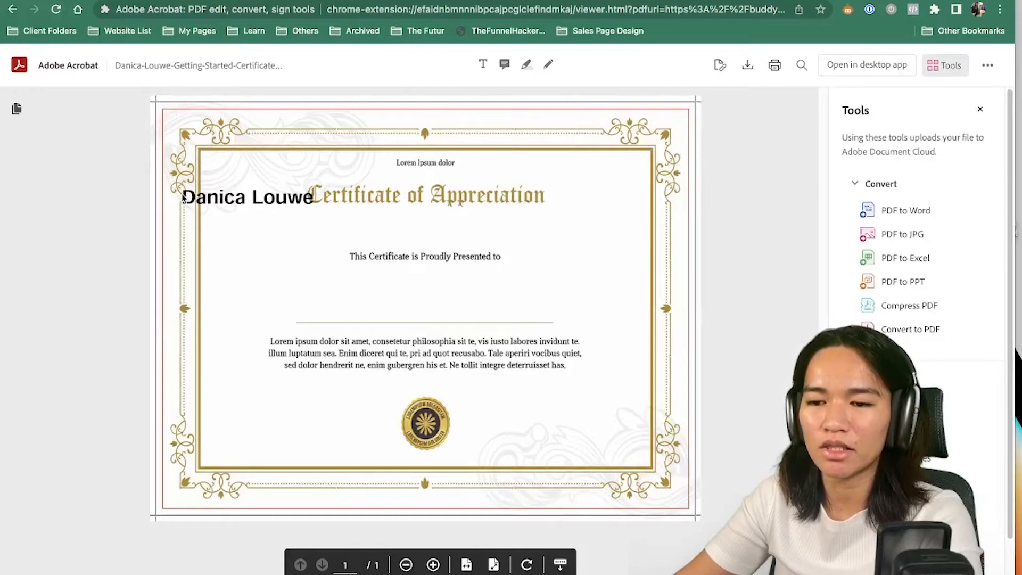
left_click(182, 198)
left_click(341, 266)
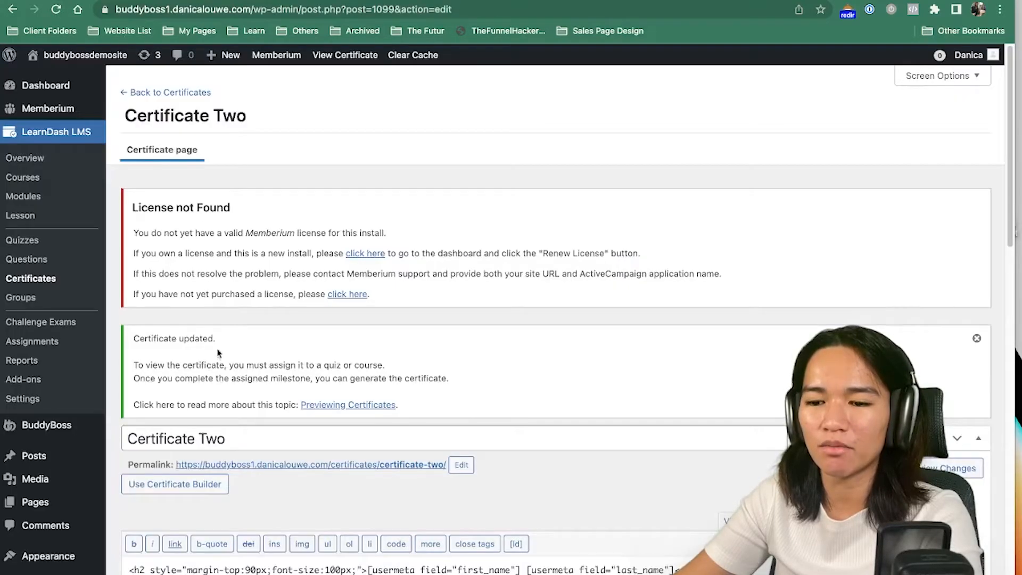
scroll(264, 479, "down", 5)
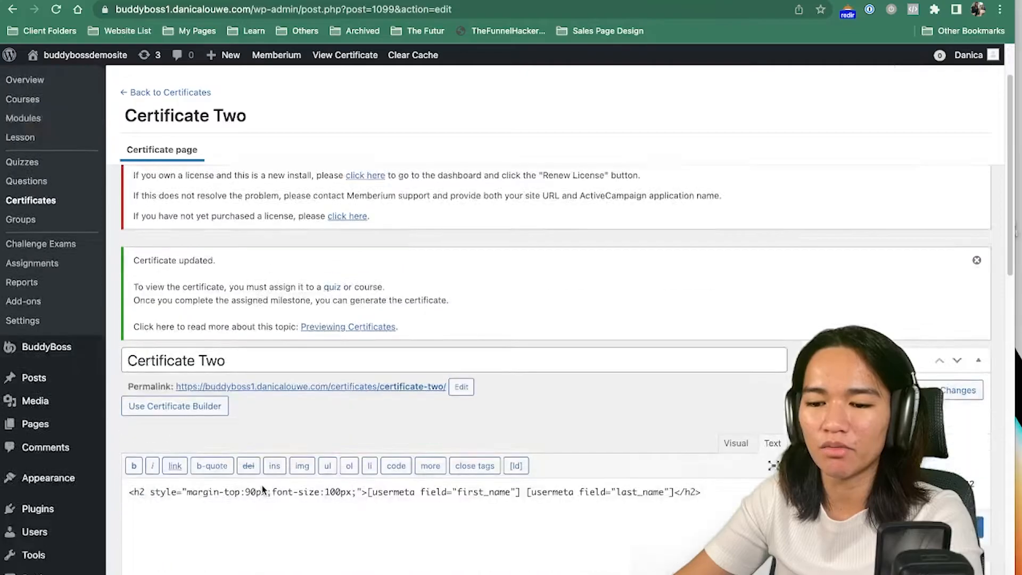
left_click(239, 0)
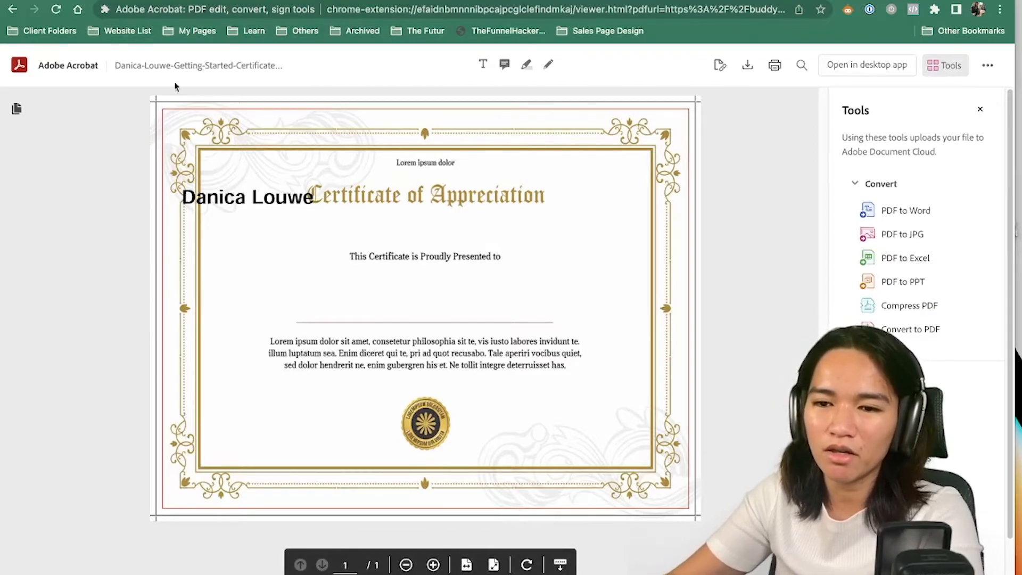
- Review Certificate Two's margin and font-size styling in the editor, then return to the PDF
left_click(128, 1)
left_click_drag(218, 416, 357, 416)
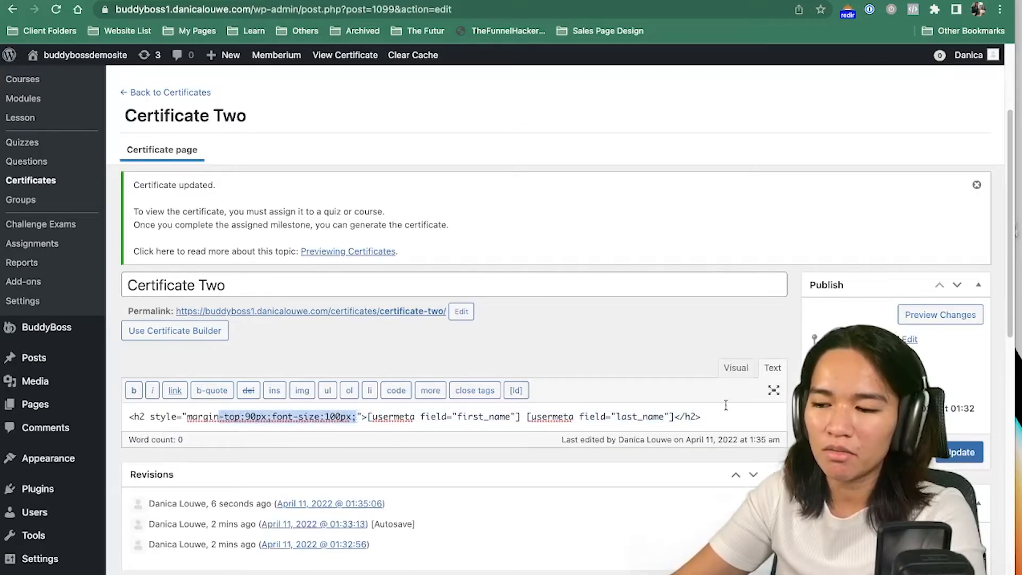
scroll(776, 451, "down", 10)
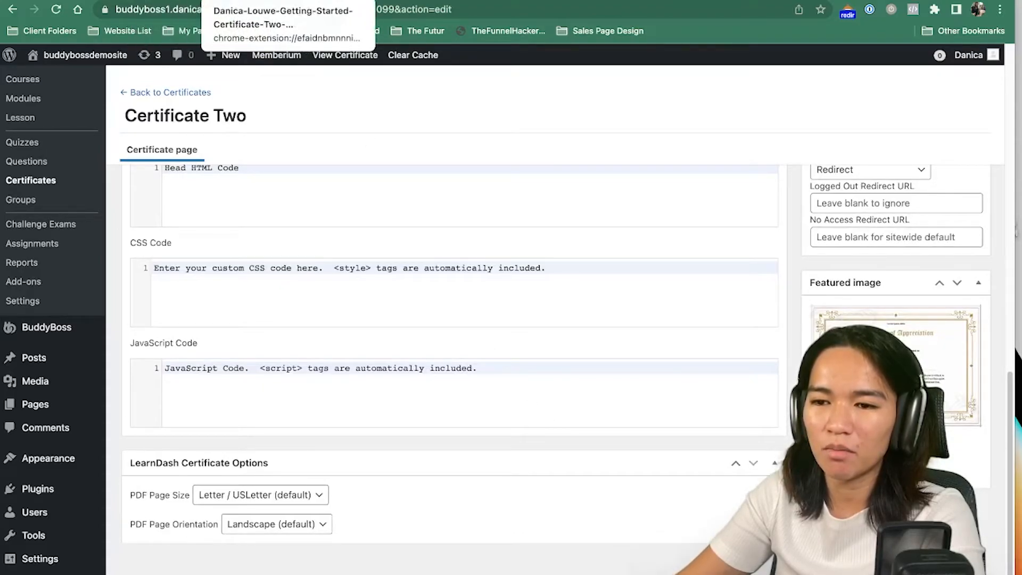
left_click(236, 1)
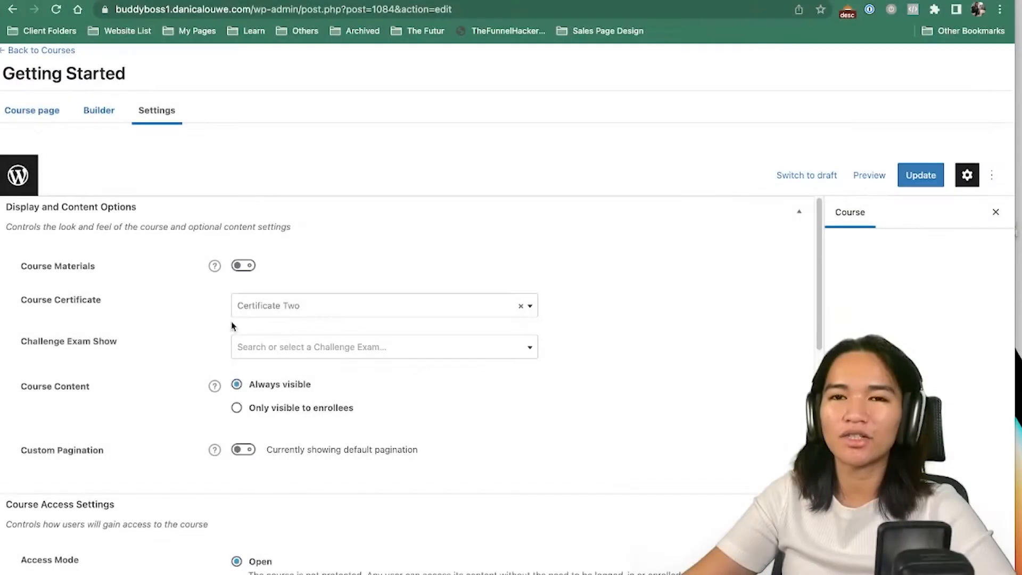
- Check the Challenge Exam Show options, then bring up the Certificate Builder Add-On help article
left_click(289, 348)
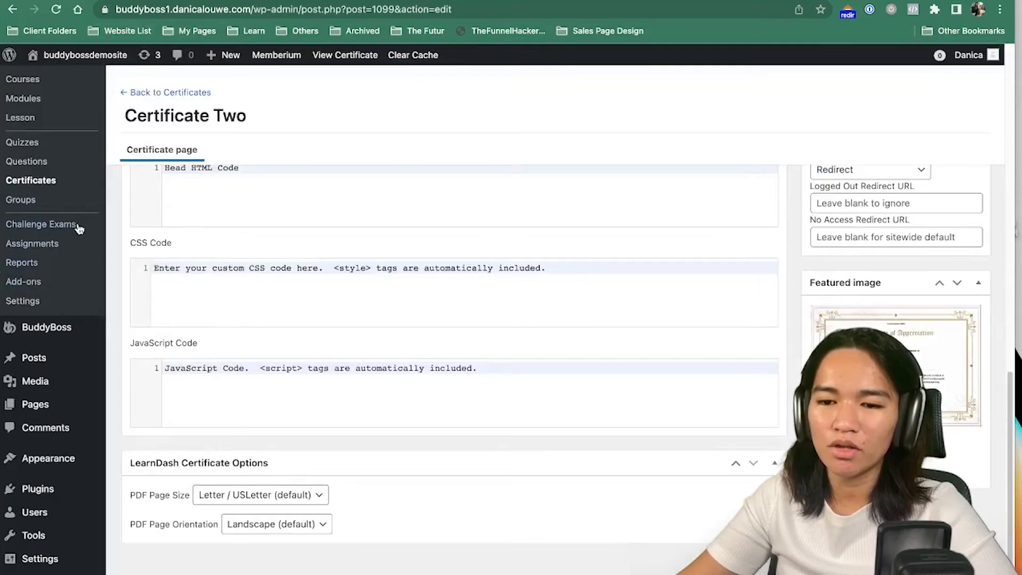
left_click(79, 228)
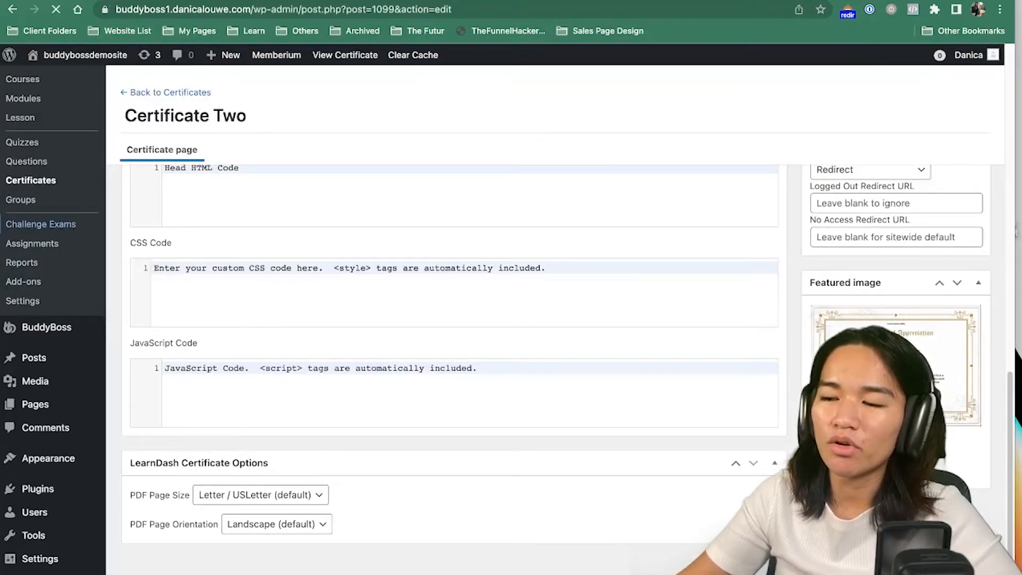
left_click(873, 0)
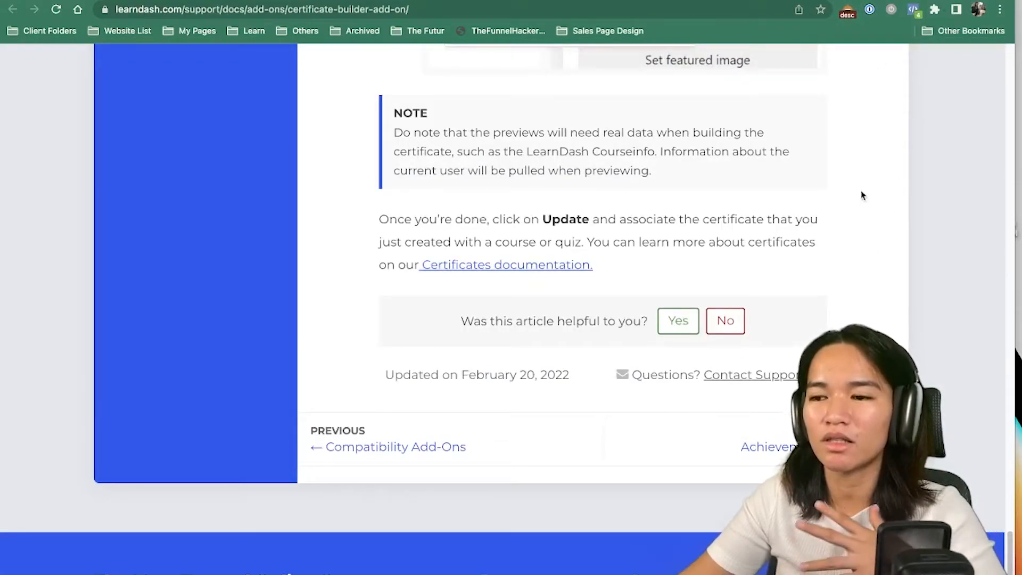
- Read the Challenge Exams article's Failed Message section, then return to the admin Challenge Exams list
left_click(899, 1)
scroll(775, 170, "up", 15)
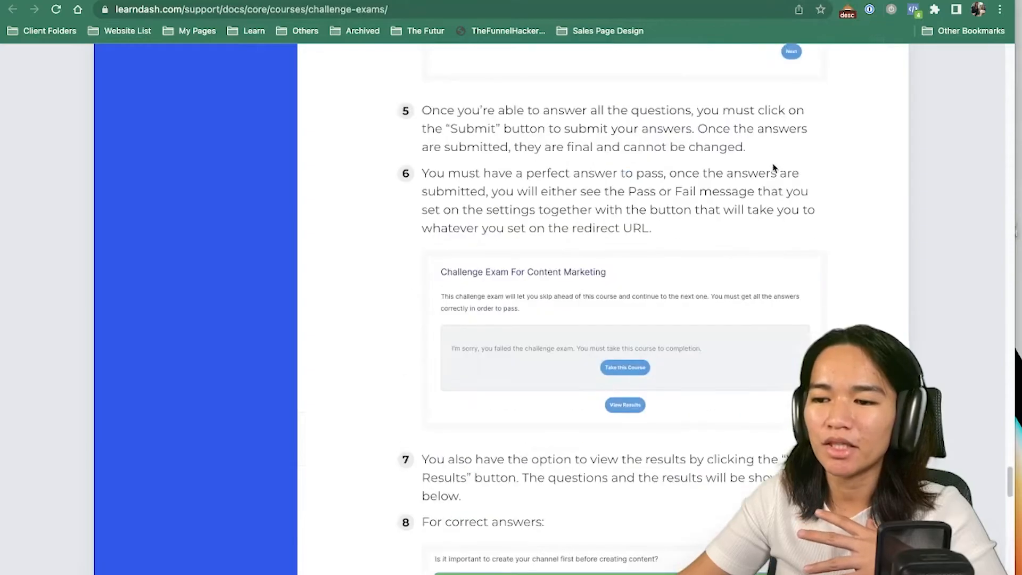
scroll(767, 304, "down", 1)
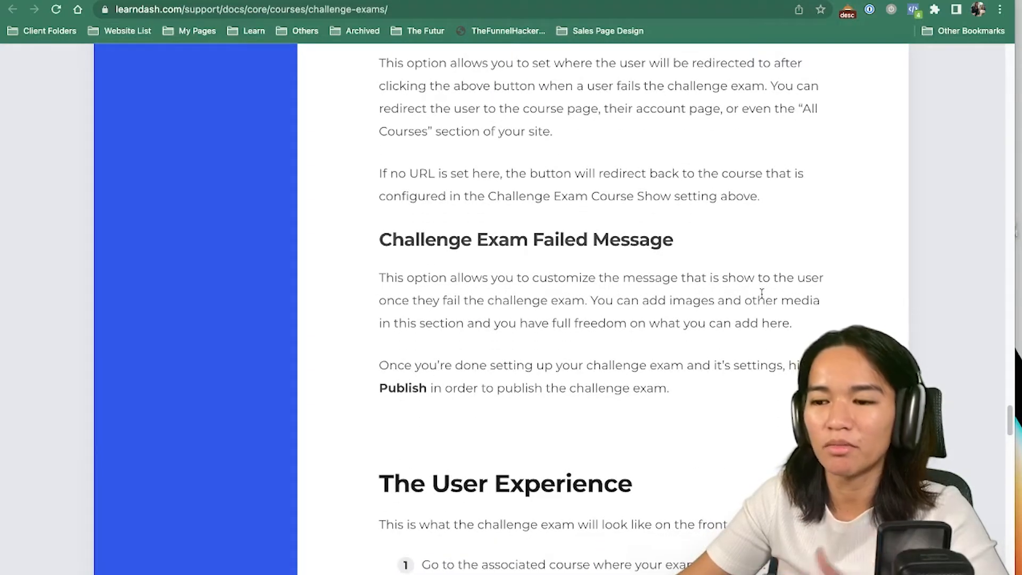
scroll(764, 305, "down", 4)
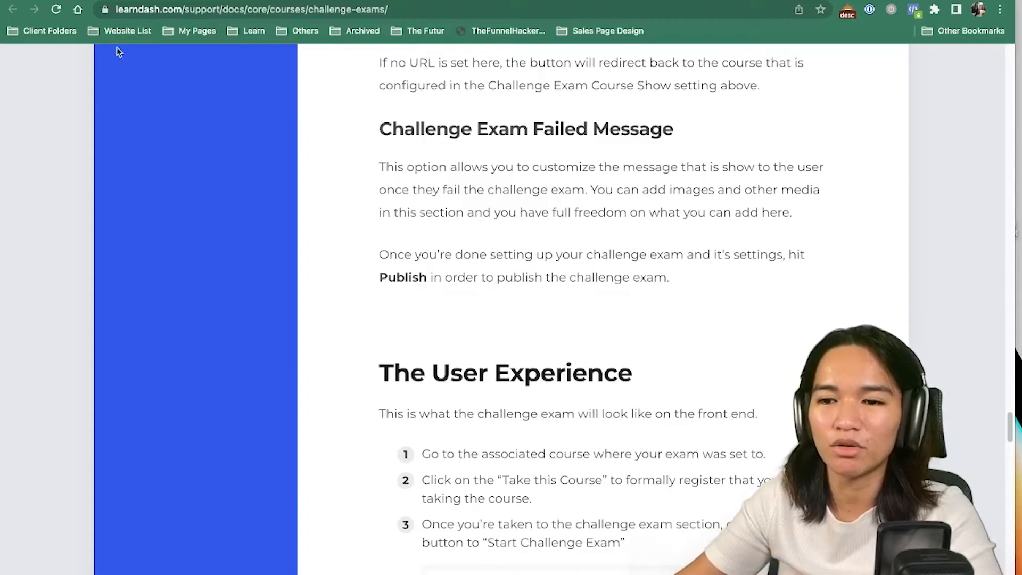
left_click(101, 1)
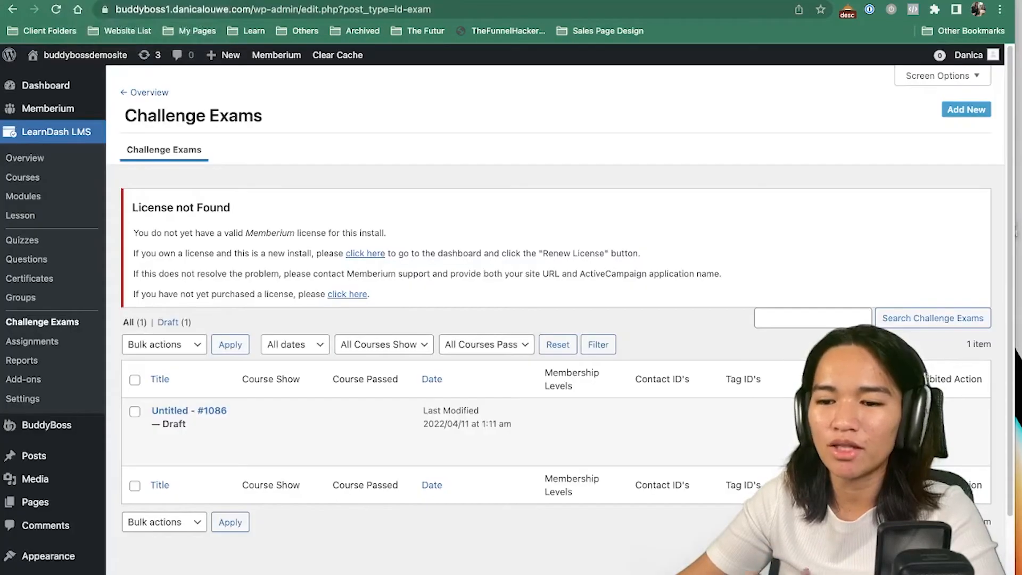
- Open the untitled draft exam #1086 and title it 'Example 1'
mouse_move(187, 432)
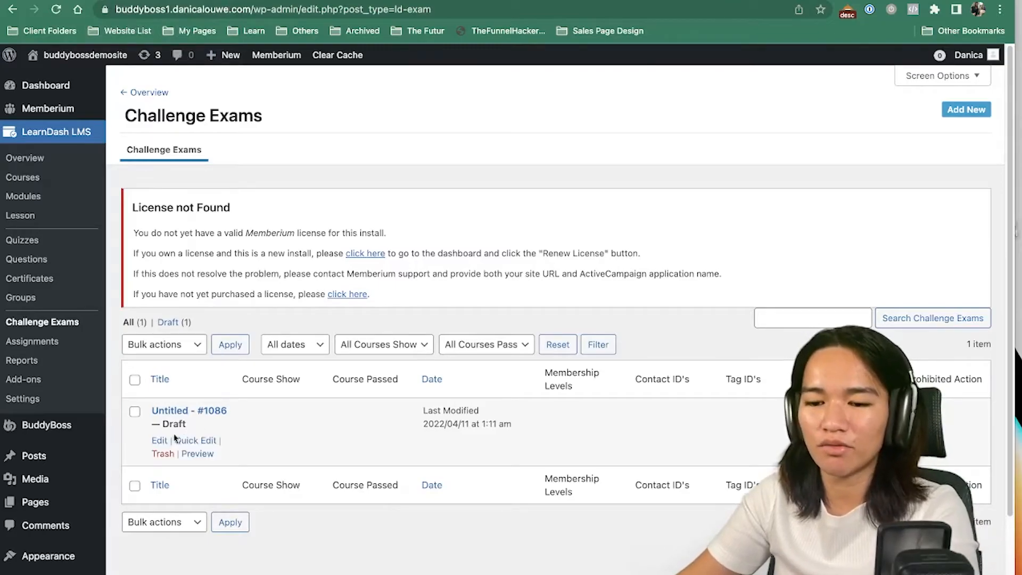
left_click(176, 415)
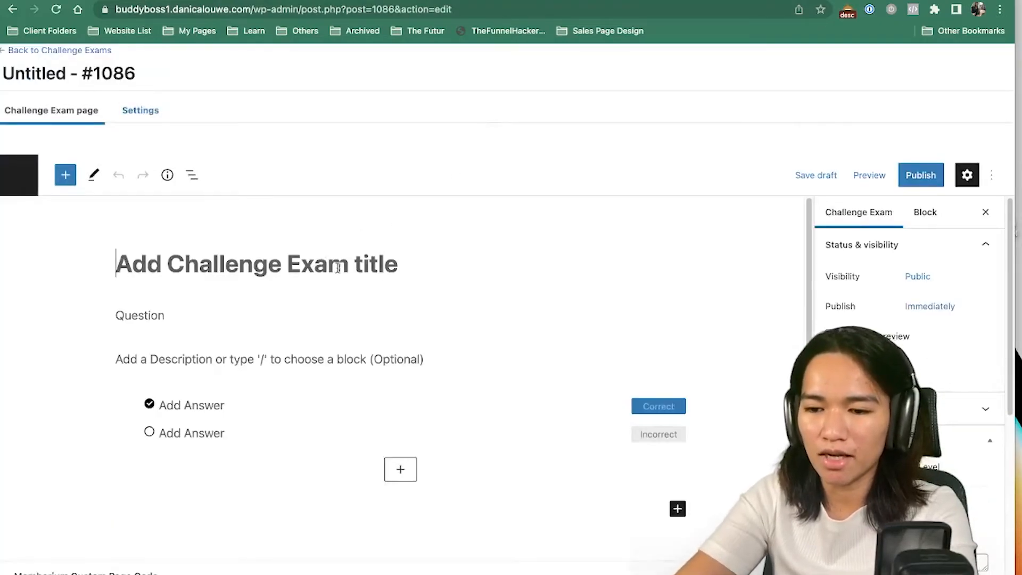
type("Ch")
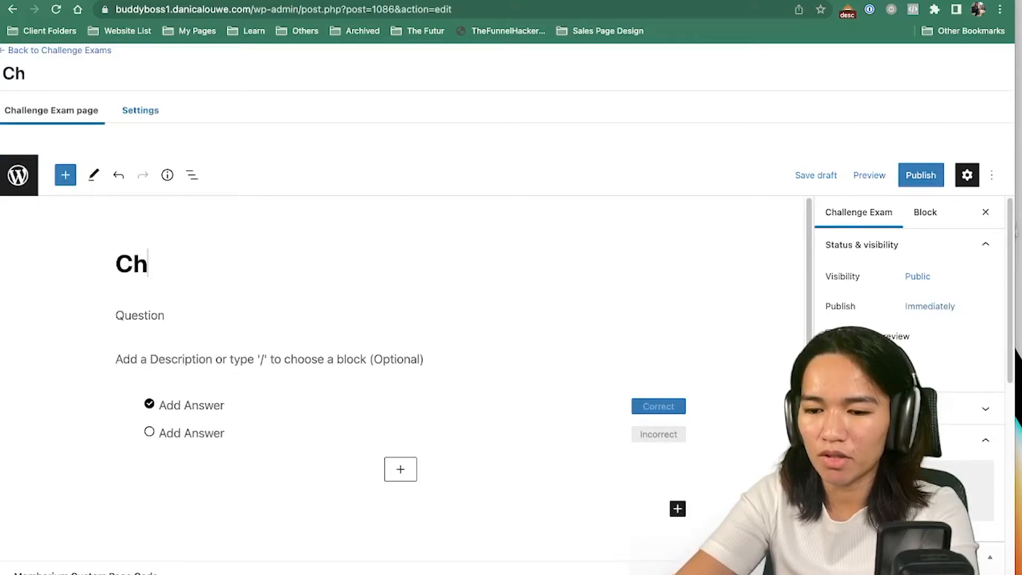
key("BackSpace")
key("BackSpace")
type("Example")
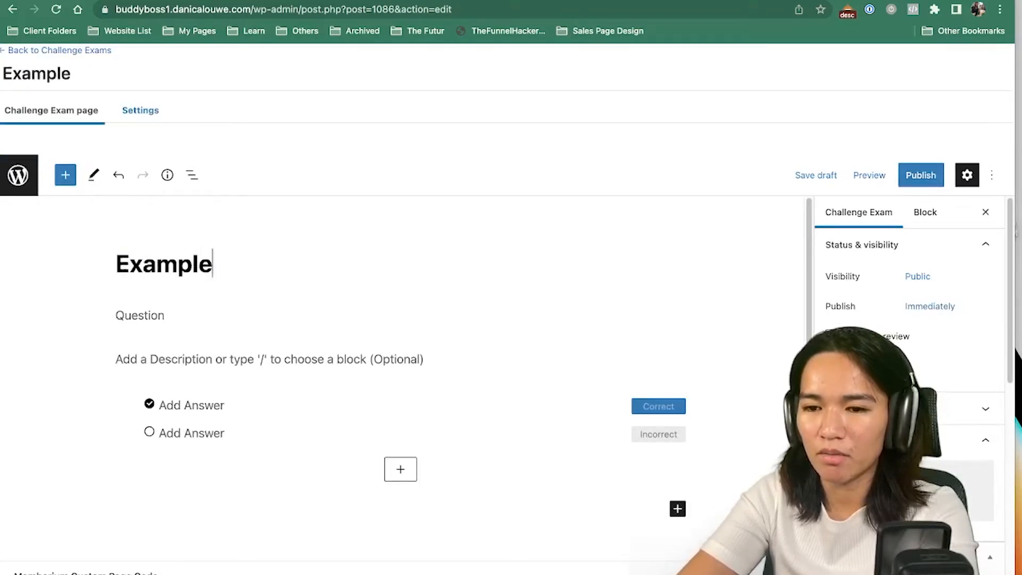
type(" 1")
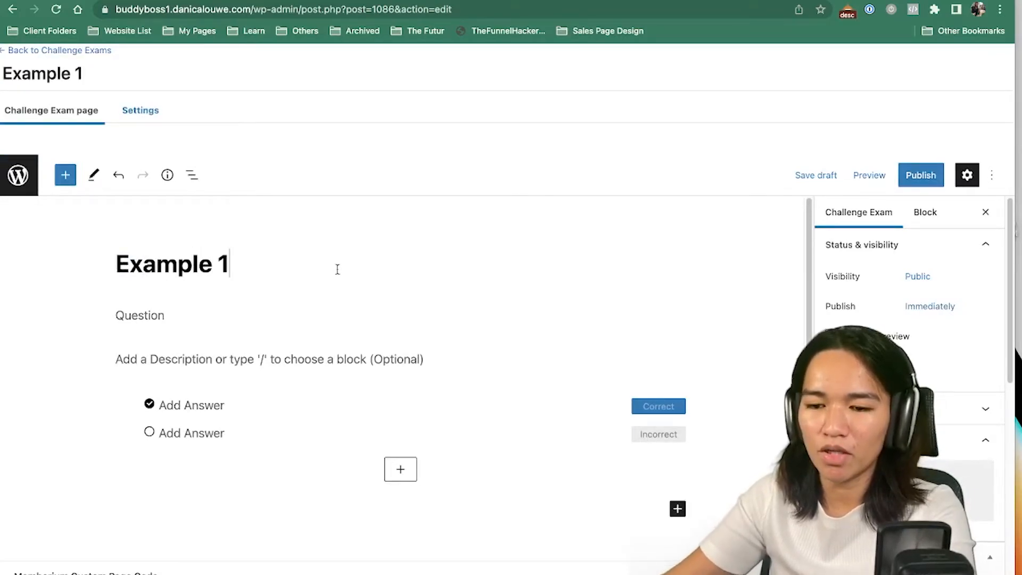
- Enter 'Question 1' as the question heading and add its description
left_click(131, 317)
left_click(157, 359)
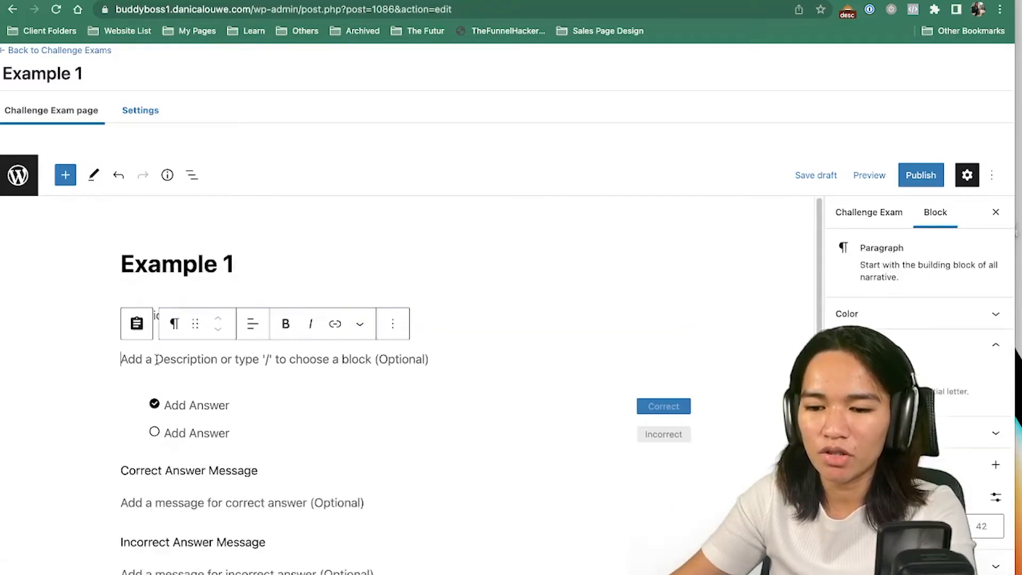
left_click(268, 323)
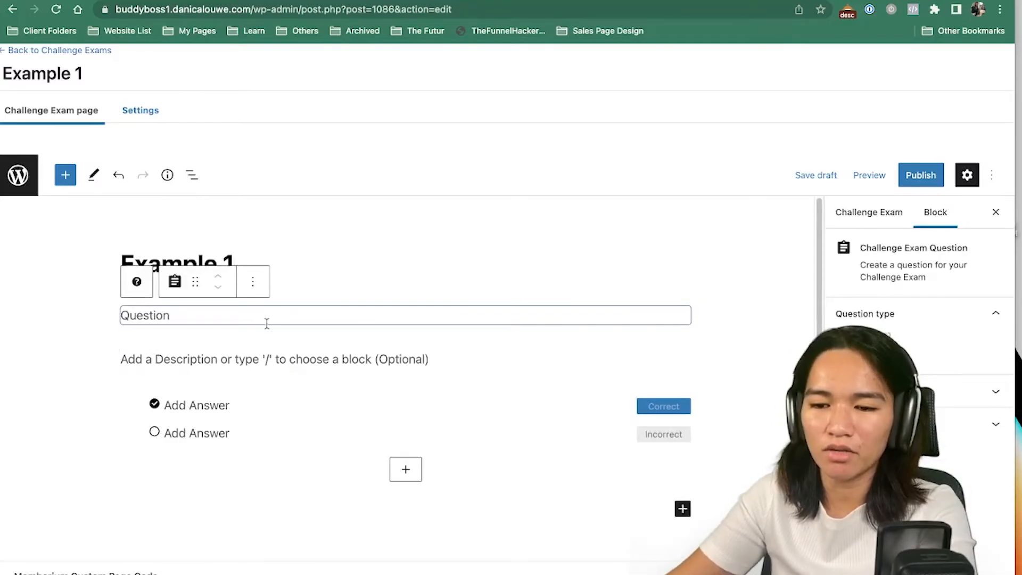
type("Question 1")
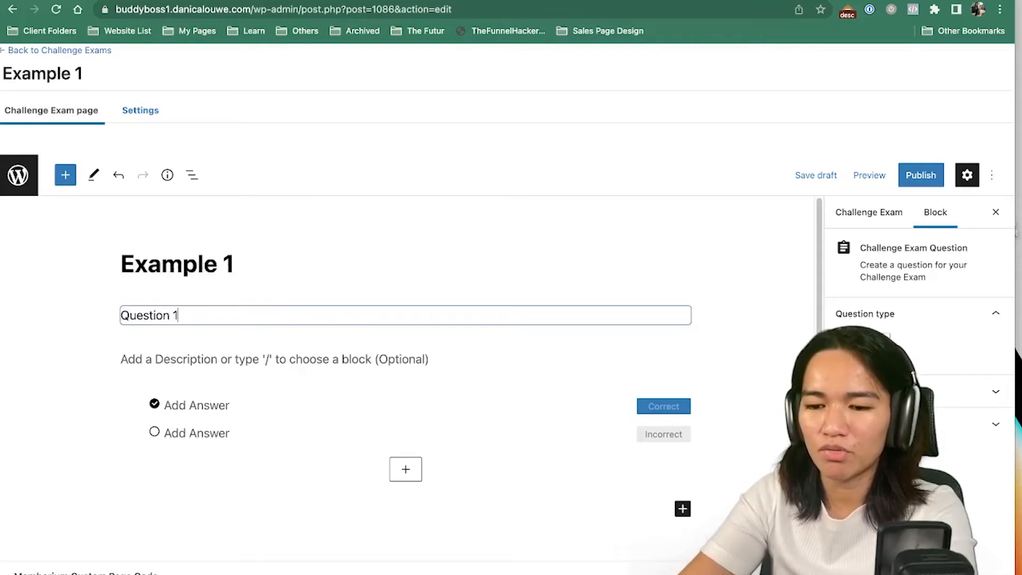
left_click(263, 350)
type("question 1 descri")
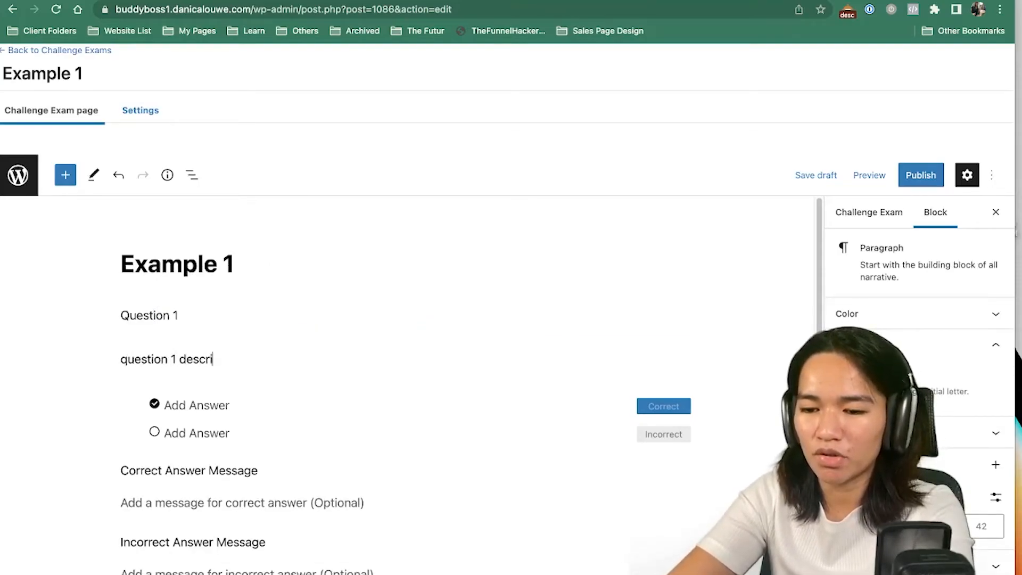
- Add the answers Yes, No and Others, with Yes marked as the correct one
scroll(269, 356, "down", 1)
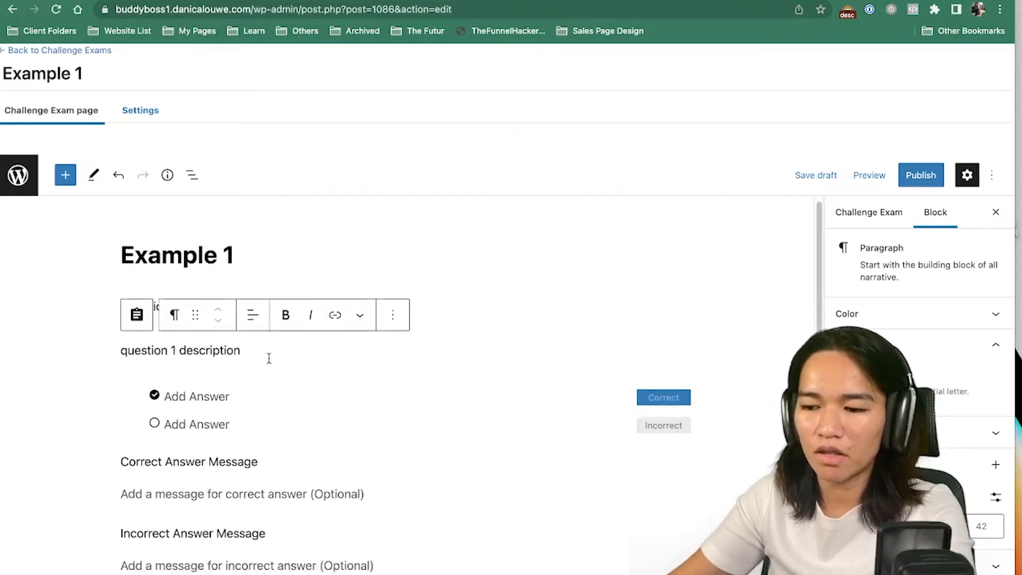
left_click(215, 385)
type("Yes")
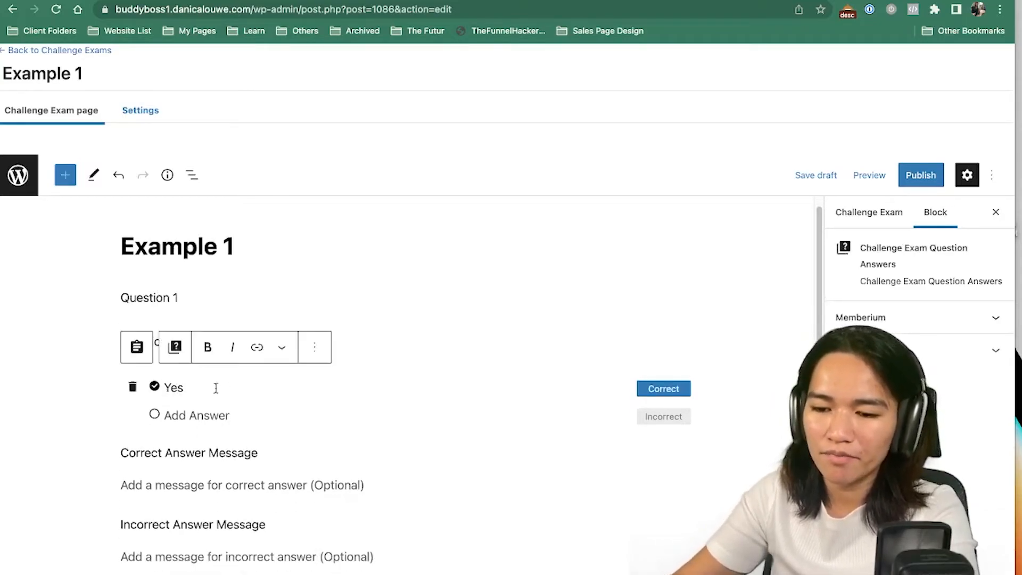
left_click(211, 415)
type("No")
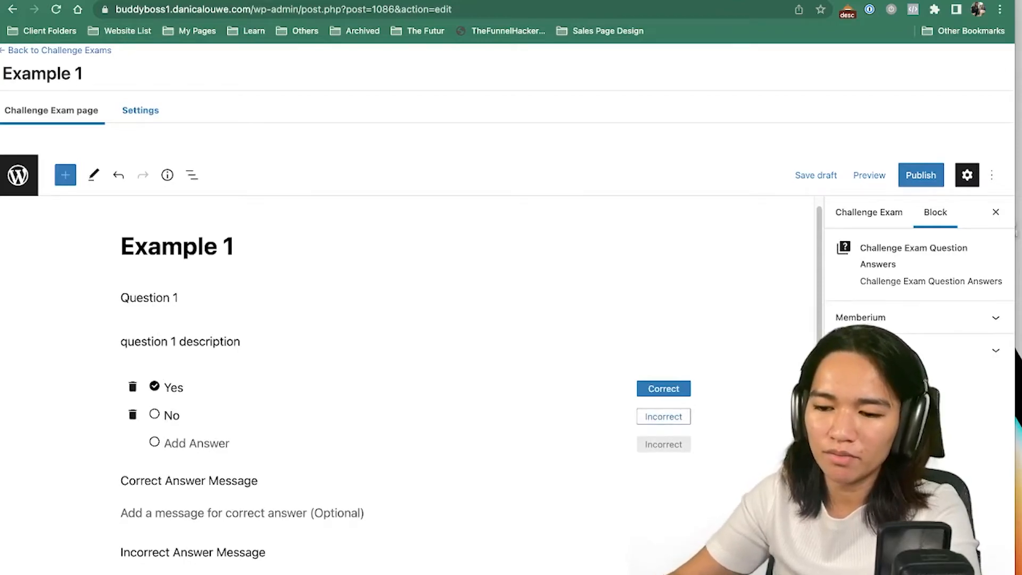
scroll(213, 417, "down", 1)
type("Others")
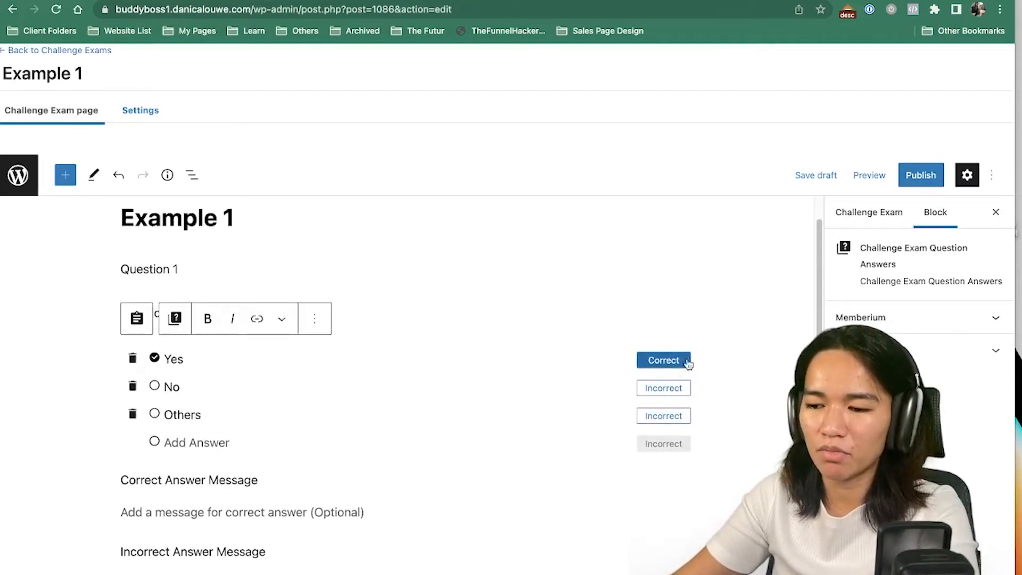
left_click(668, 388)
left_click(663, 413)
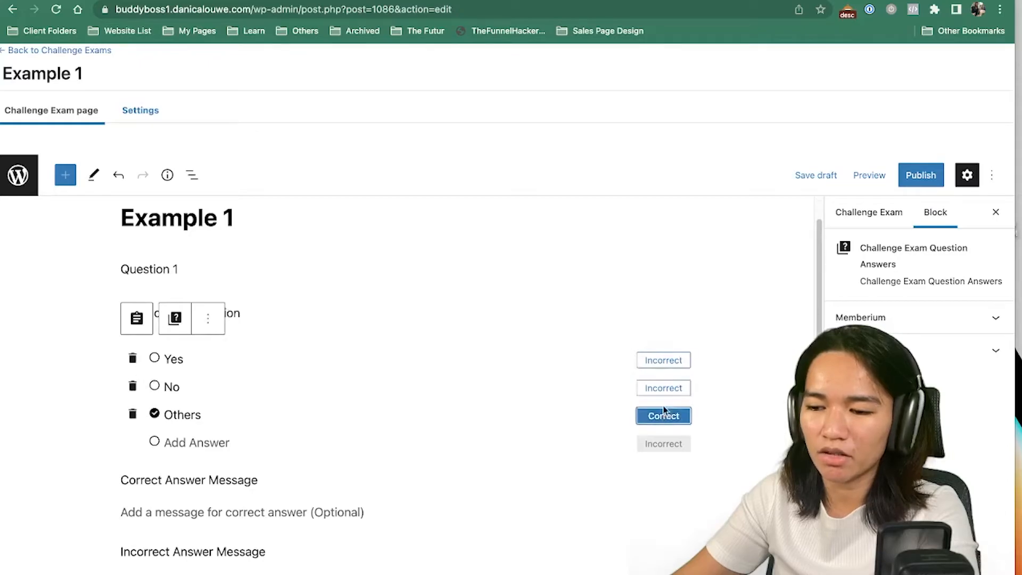
left_click(663, 360)
- Open the List view outline and reselect the Question 1 block
left_click(640, 286)
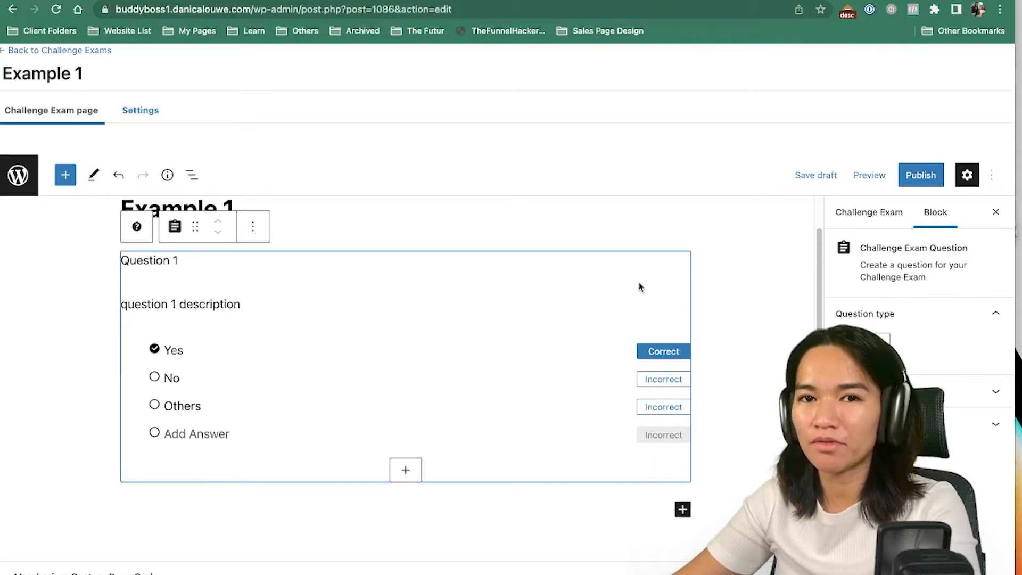
left_click(320, 244)
left_click(198, 257)
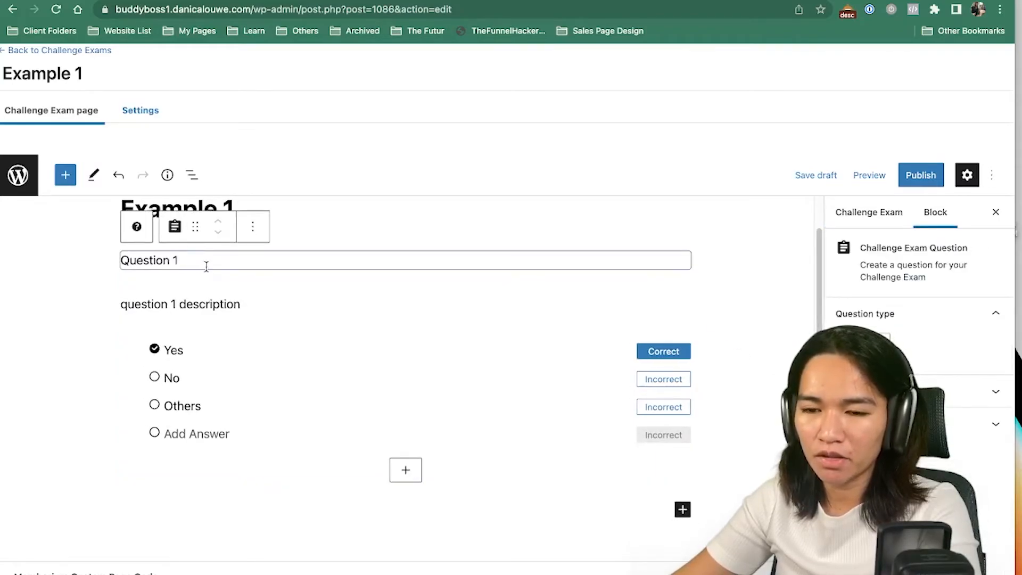
left_click(191, 175)
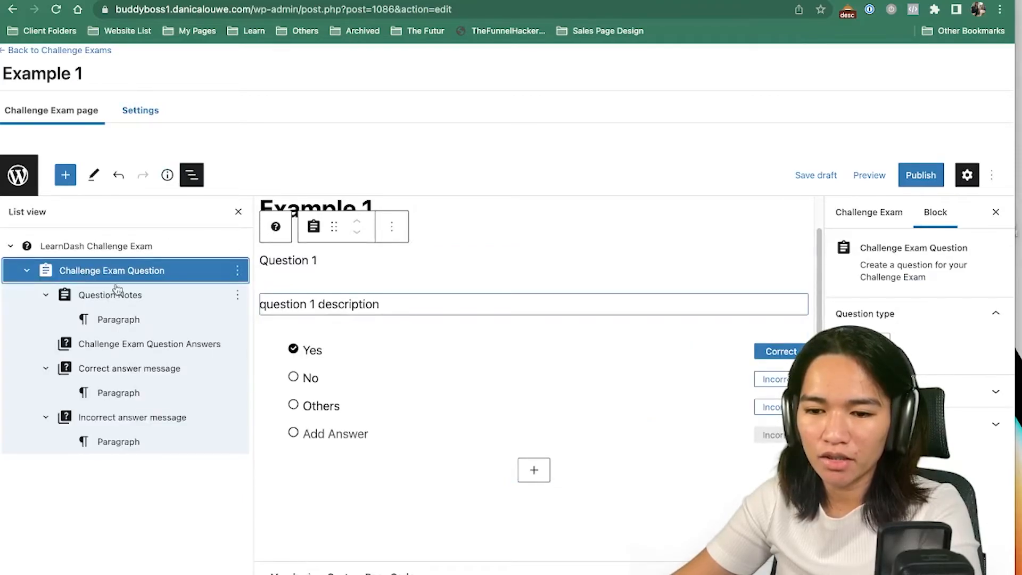
left_click(26, 271)
left_click(28, 272)
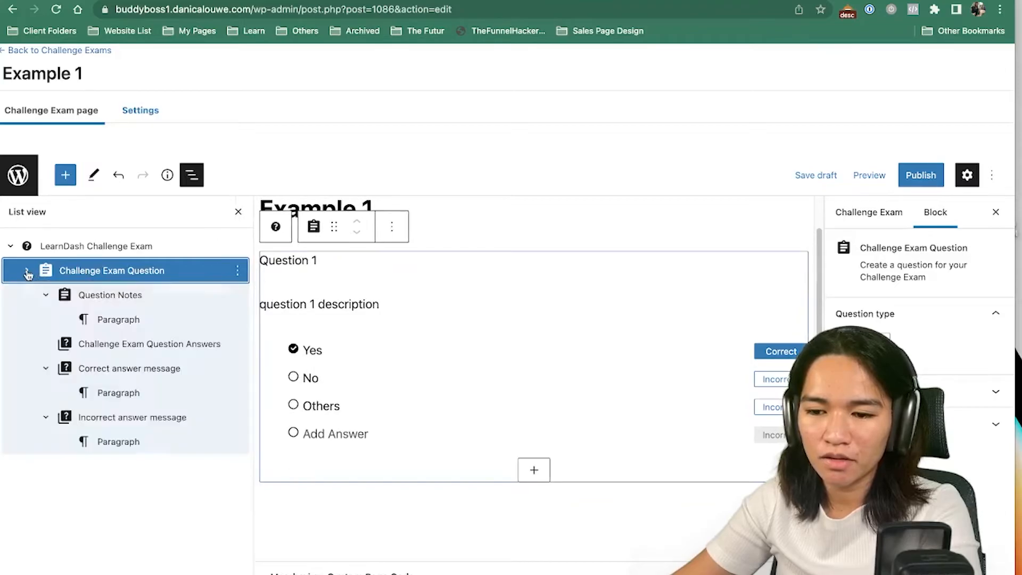
left_click(105, 293)
left_click(109, 272)
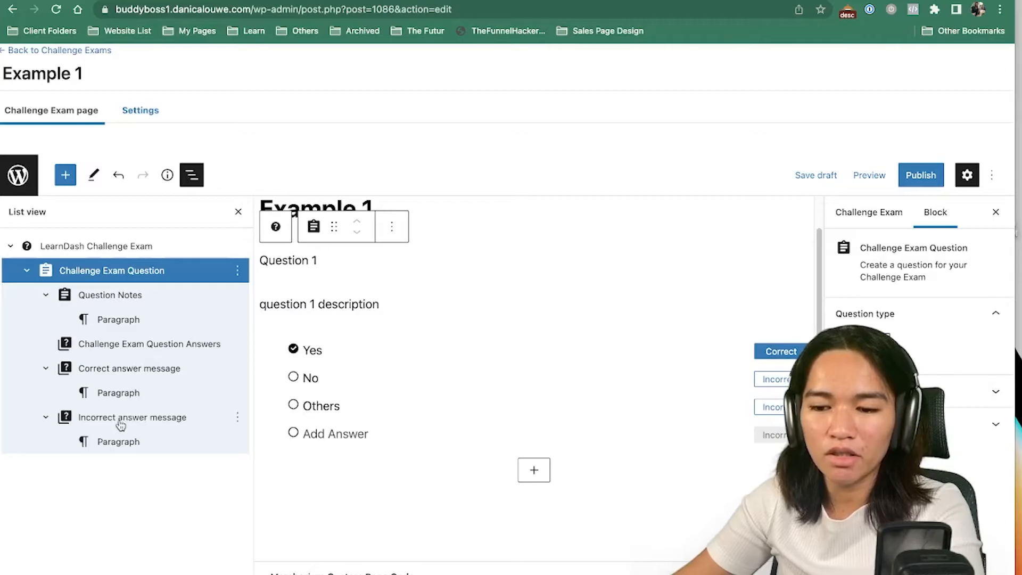
- Inspect the correct- and incorrect-answer message paragraphs, then reopen the block outline
left_click(119, 394)
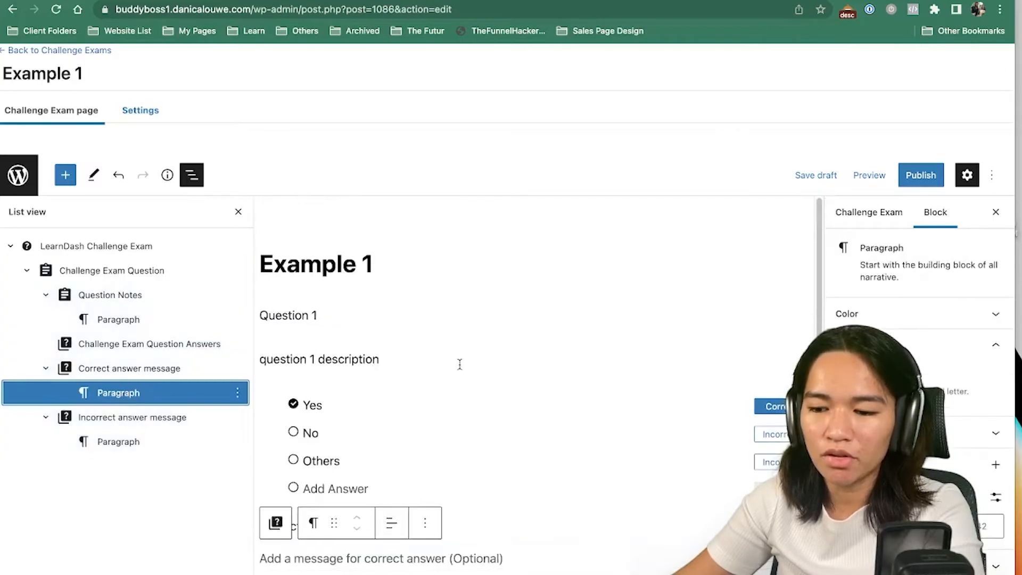
scroll(533, 373, "down", 2)
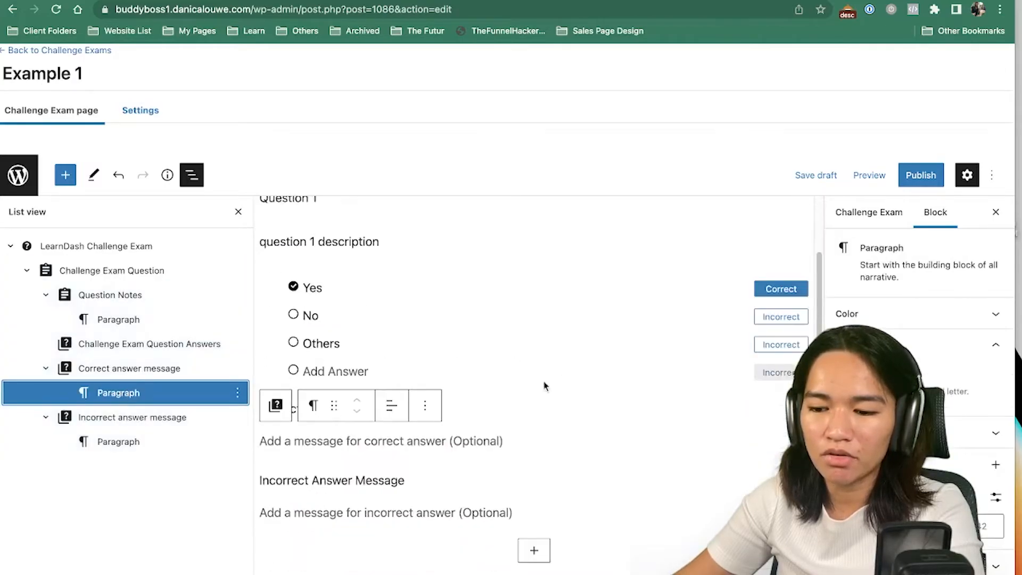
left_click(132, 447)
scroll(581, 335, "down", 1)
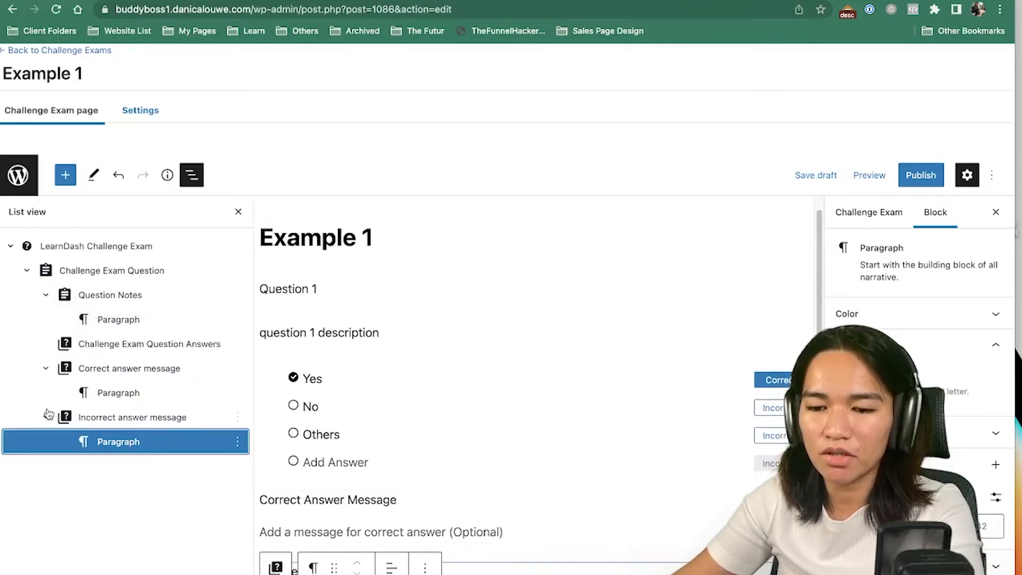
left_click(190, 173)
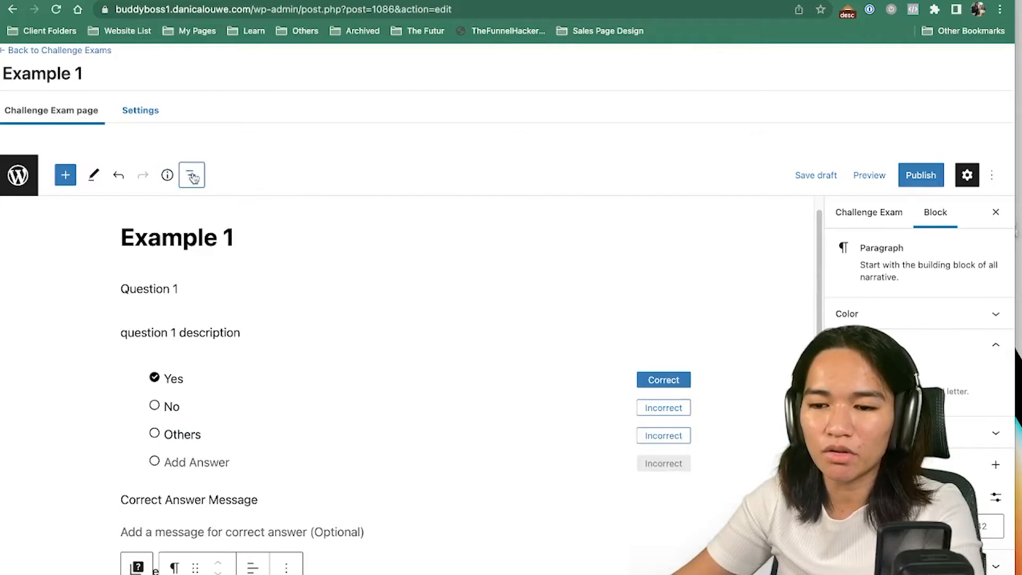
left_click(190, 173)
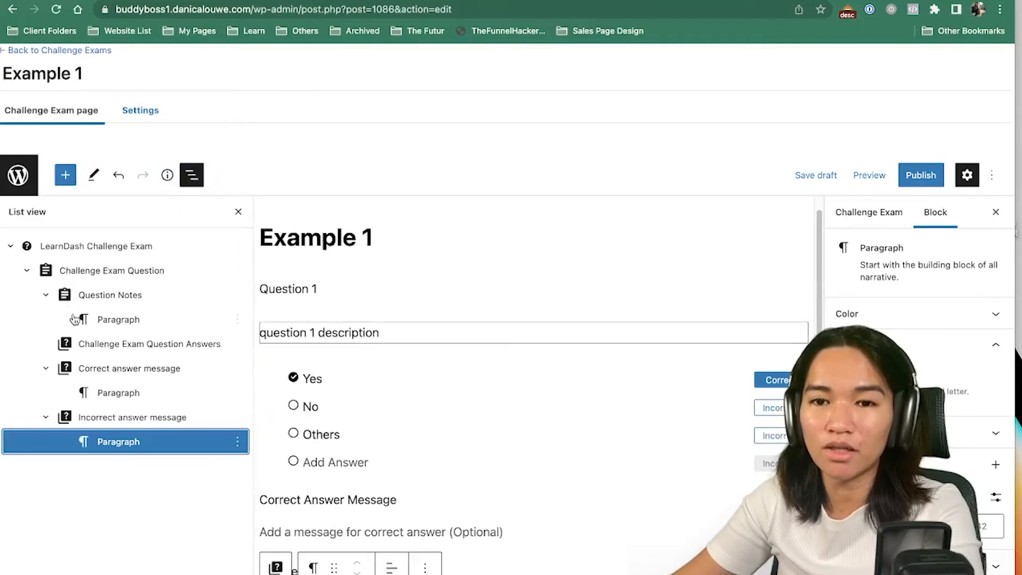
- Collapse the incorrect, correct answer message and Question Notes groups; check the Answers block options
left_click(46, 417)
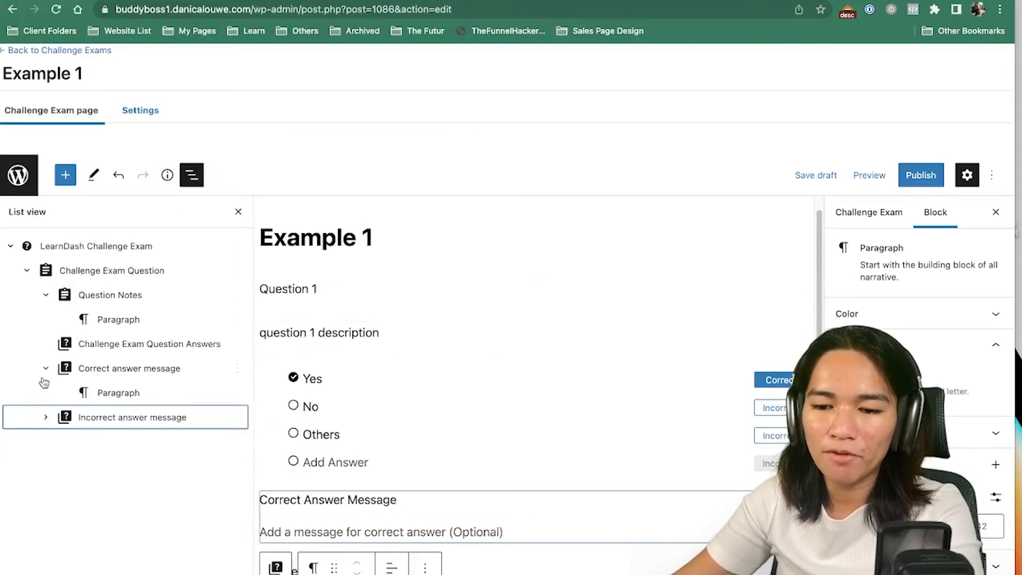
left_click(46, 370)
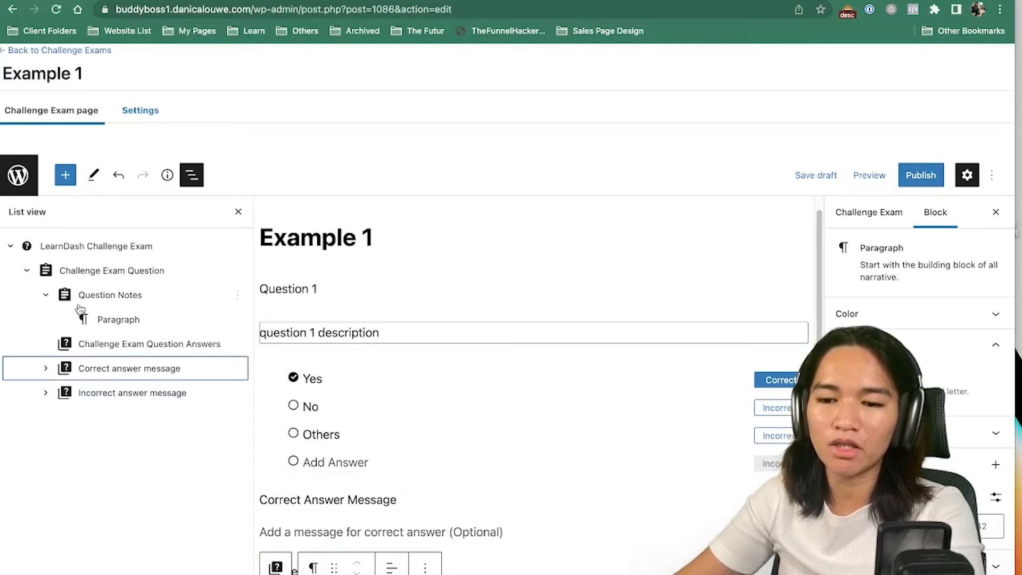
left_click(45, 295)
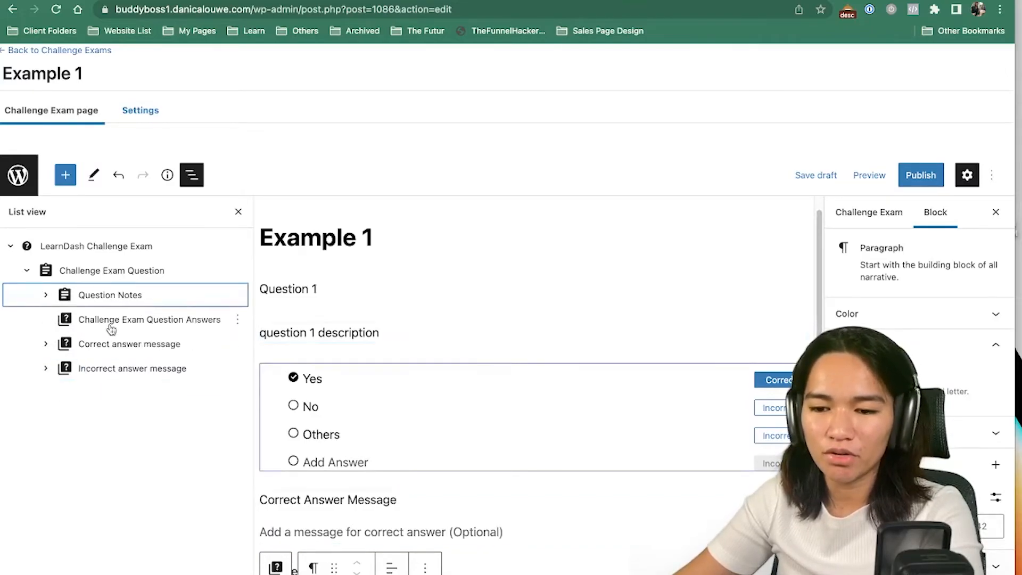
left_click(238, 320)
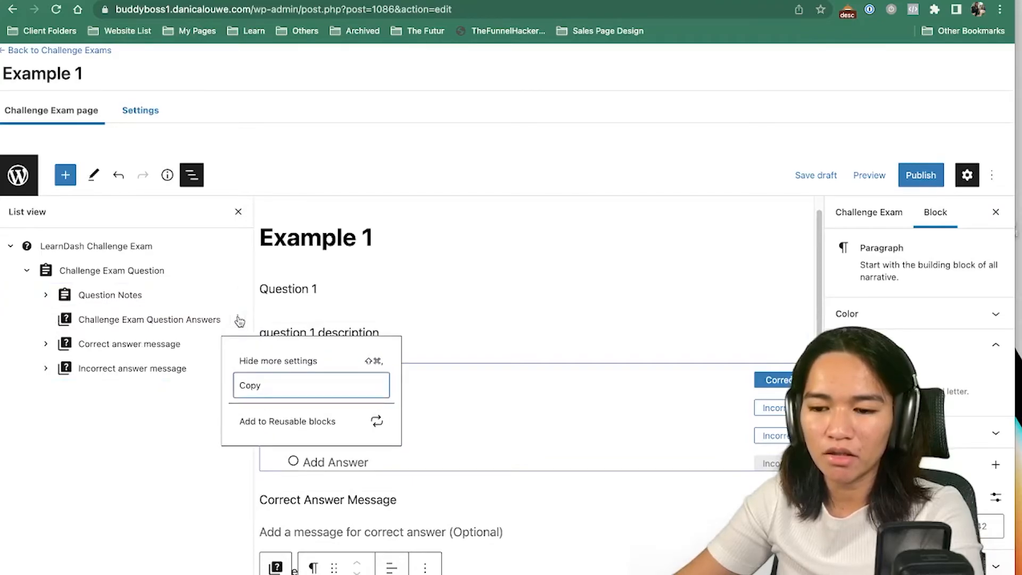
left_click(238, 319)
left_click(238, 319)
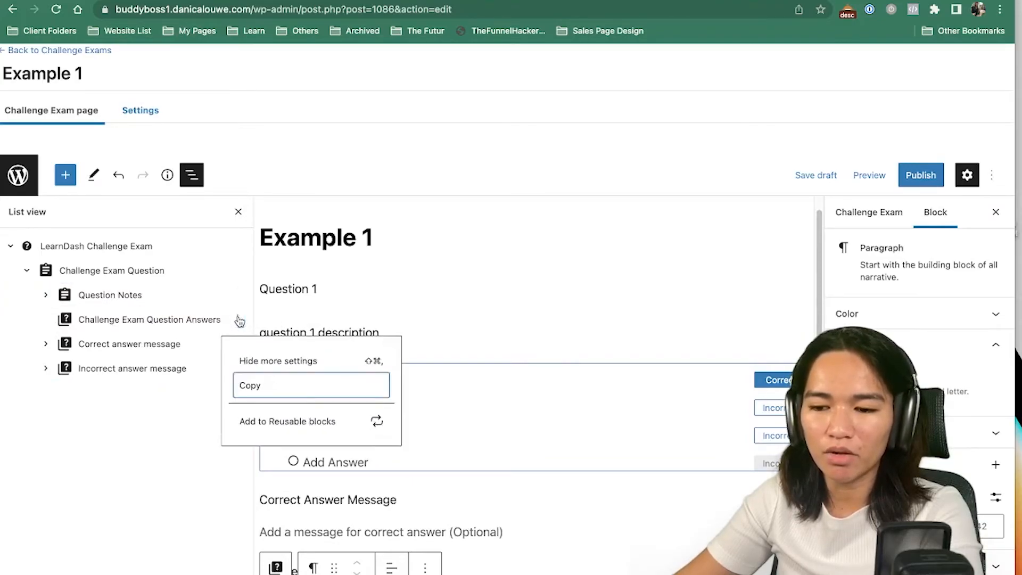
left_click(133, 422)
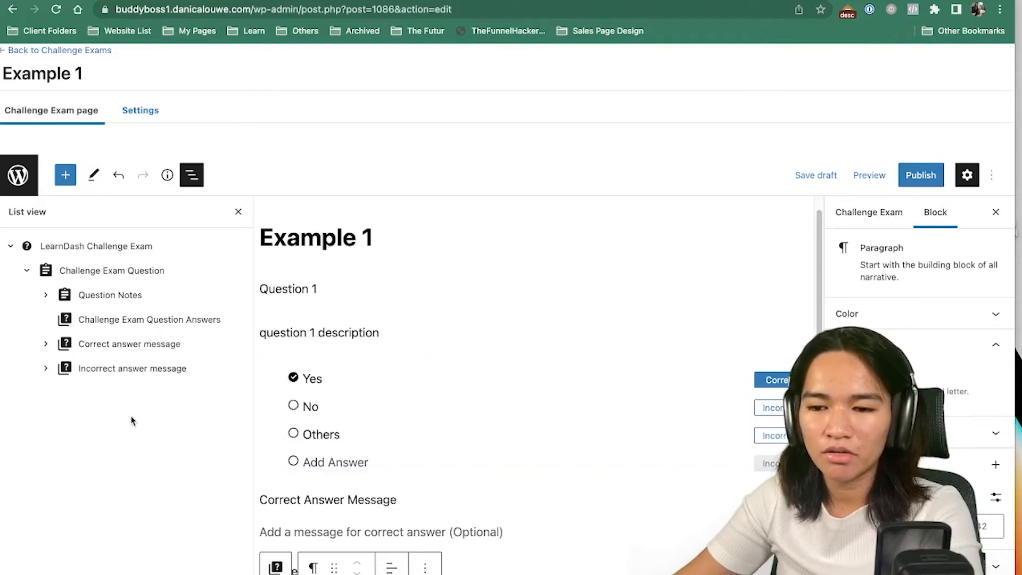
scroll(401, 414, "down", 6)
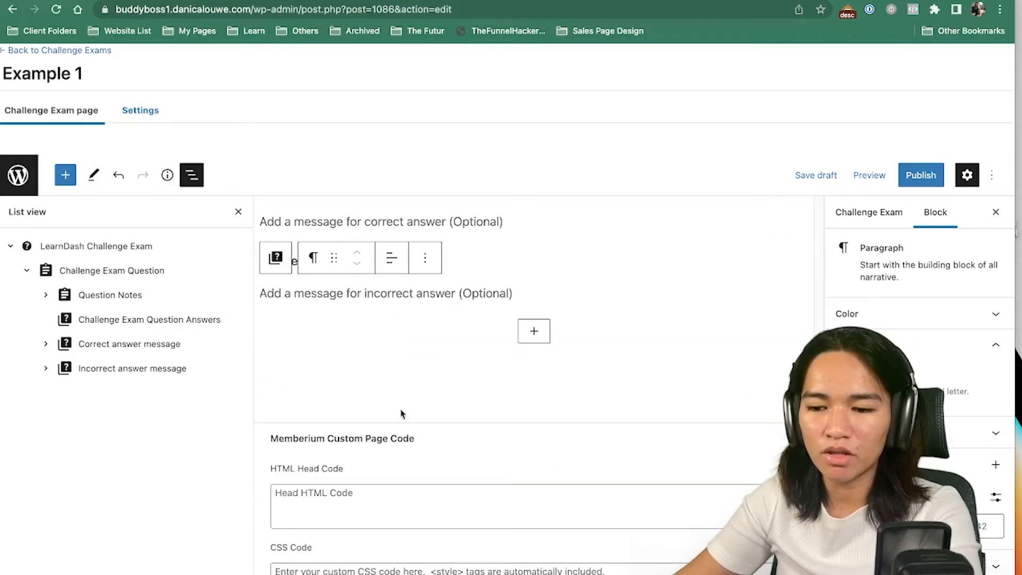
left_click(533, 331)
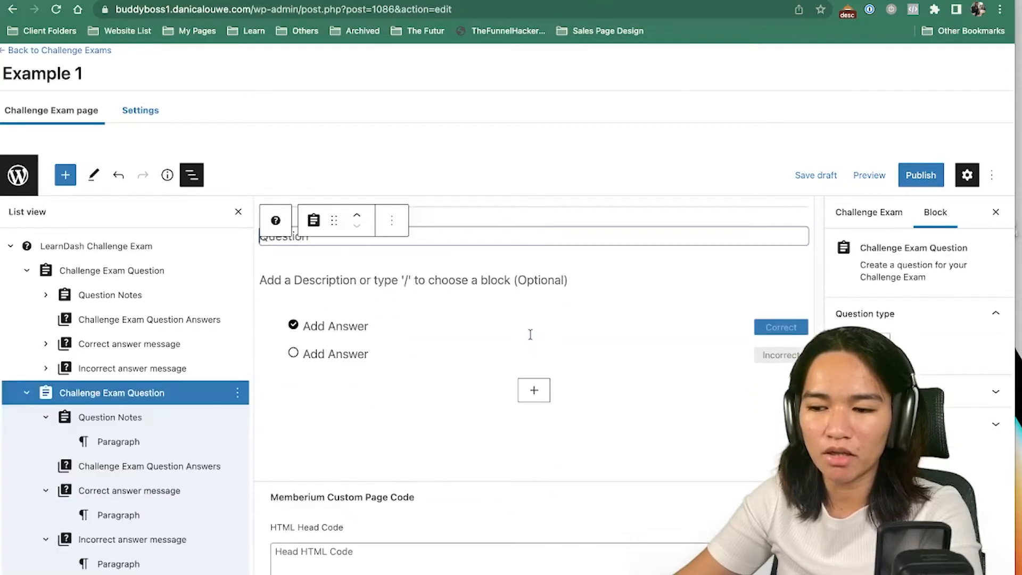
left_click(27, 392)
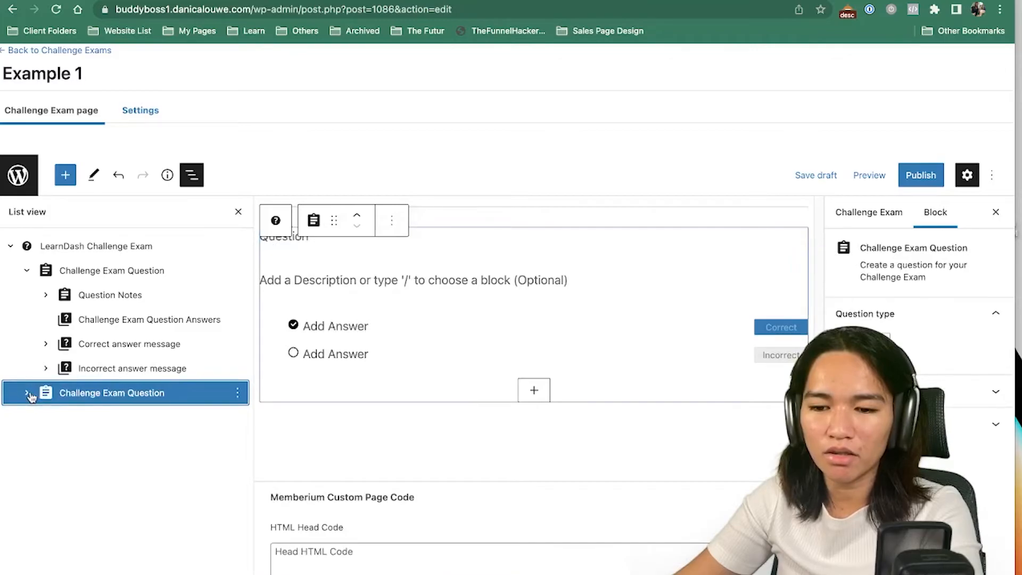
left_click(29, 272)
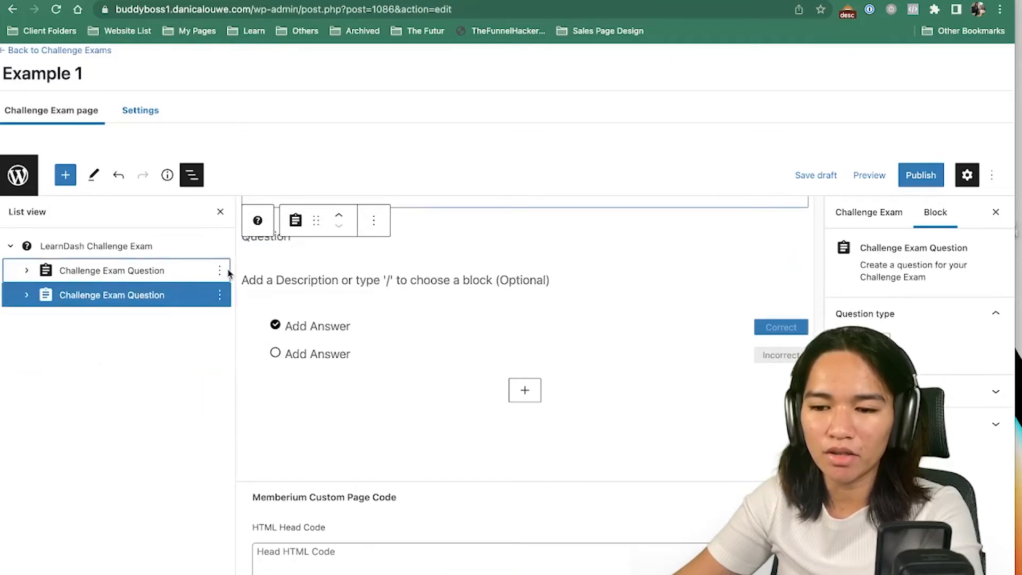
left_click(219, 271)
left_click(149, 294)
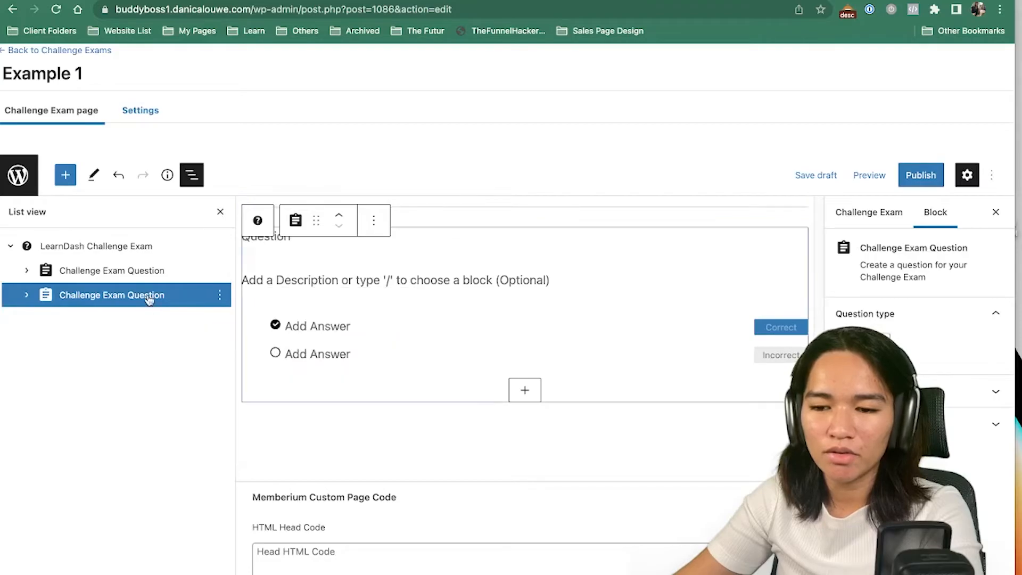
left_click(140, 272)
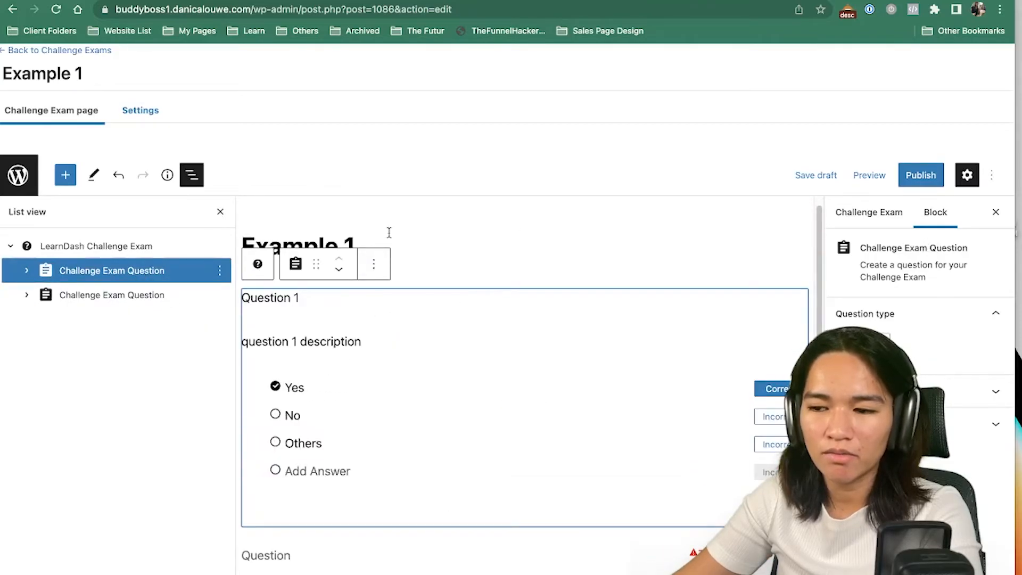
left_click(897, 212)
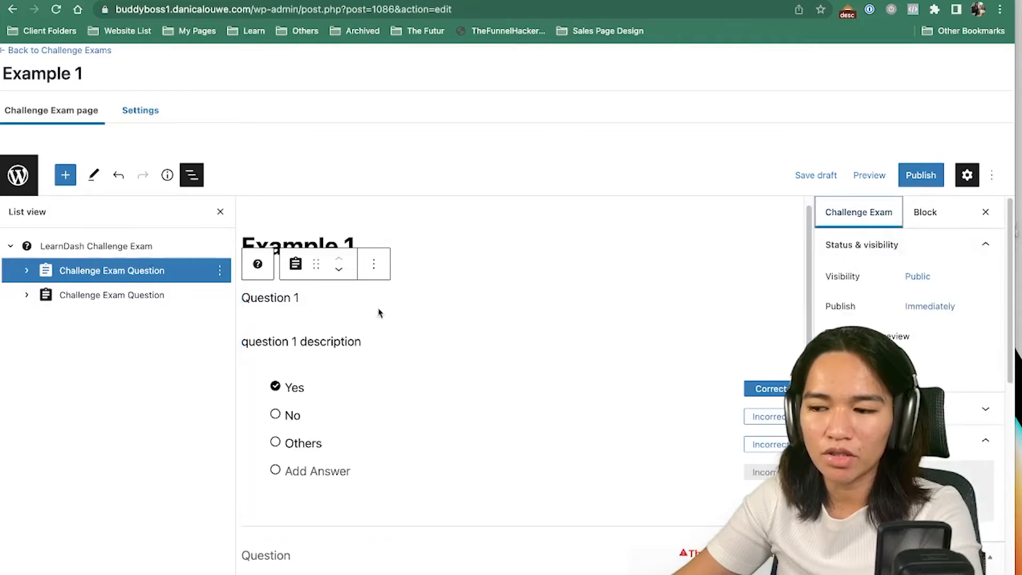
left_click(160, 296)
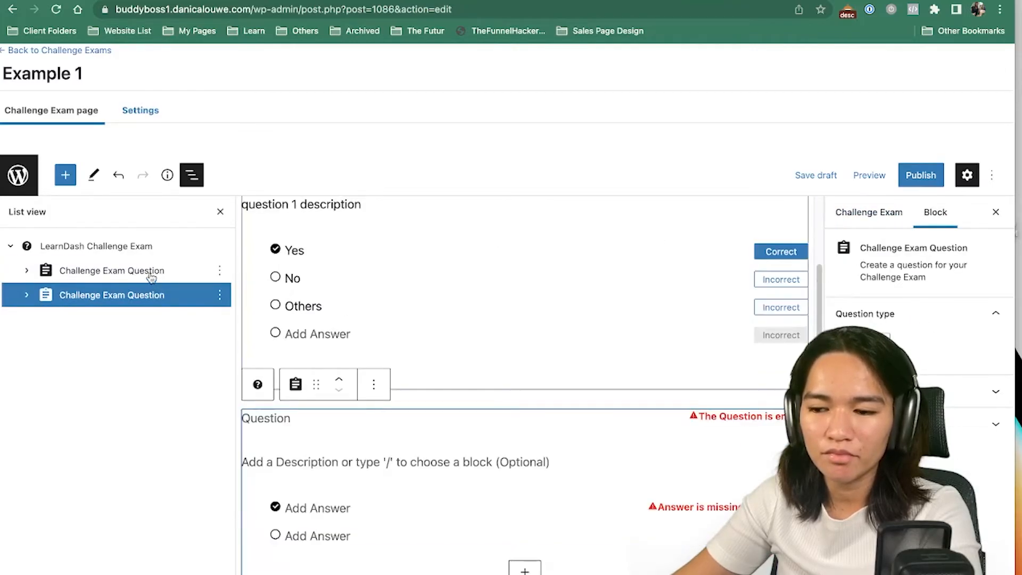
left_click(149, 270)
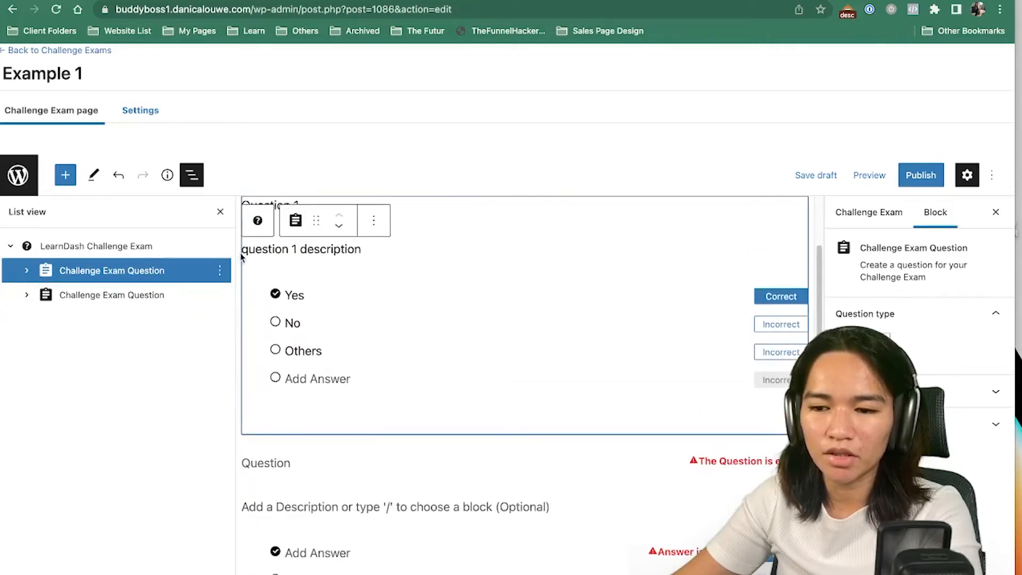
left_click(220, 271)
left_click(221, 271)
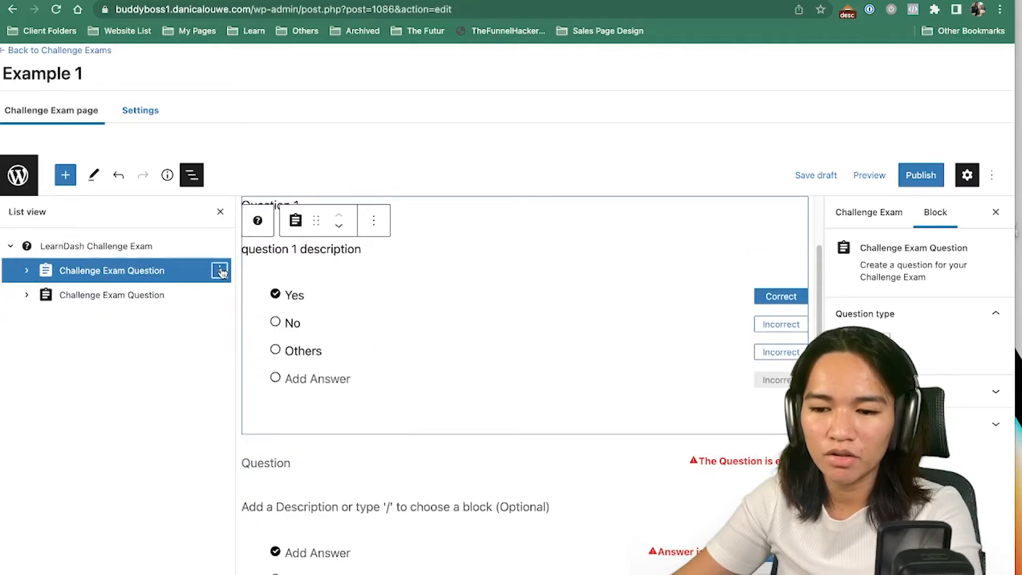
left_click(139, 298)
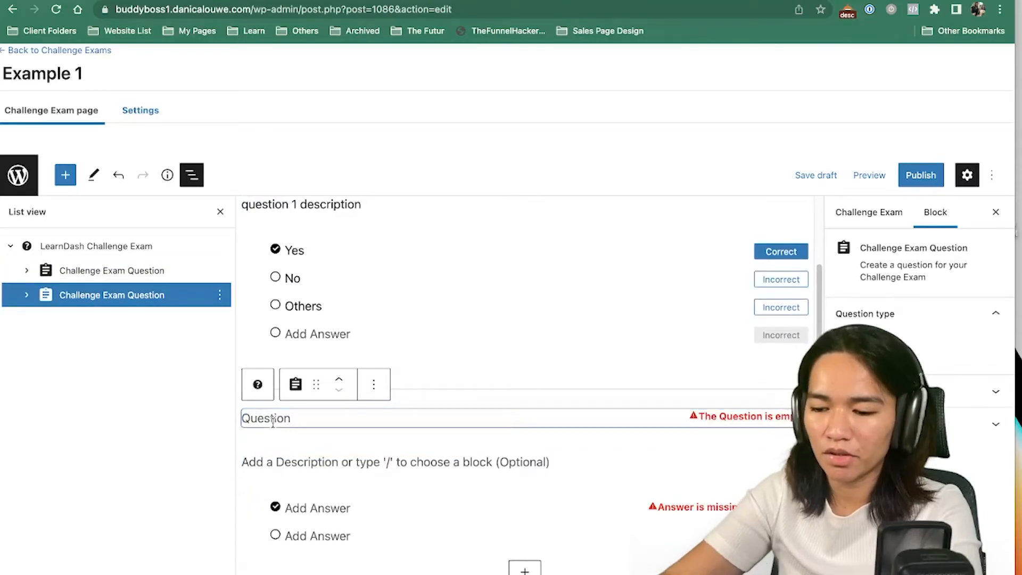
- Enter 'question 2' as the heading with the description 'question 2 description'
type("question 2")
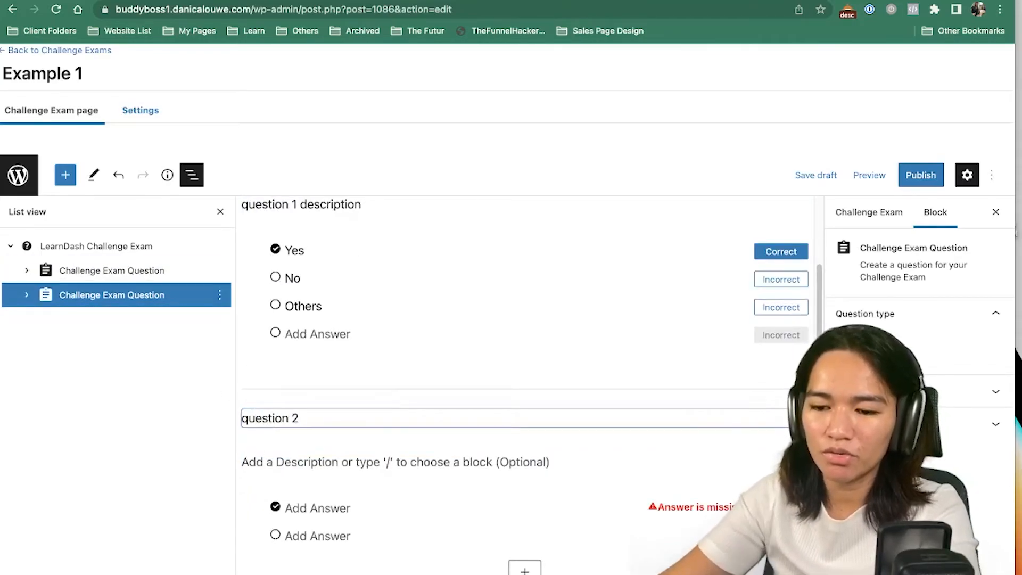
left_click(277, 456)
type("que")
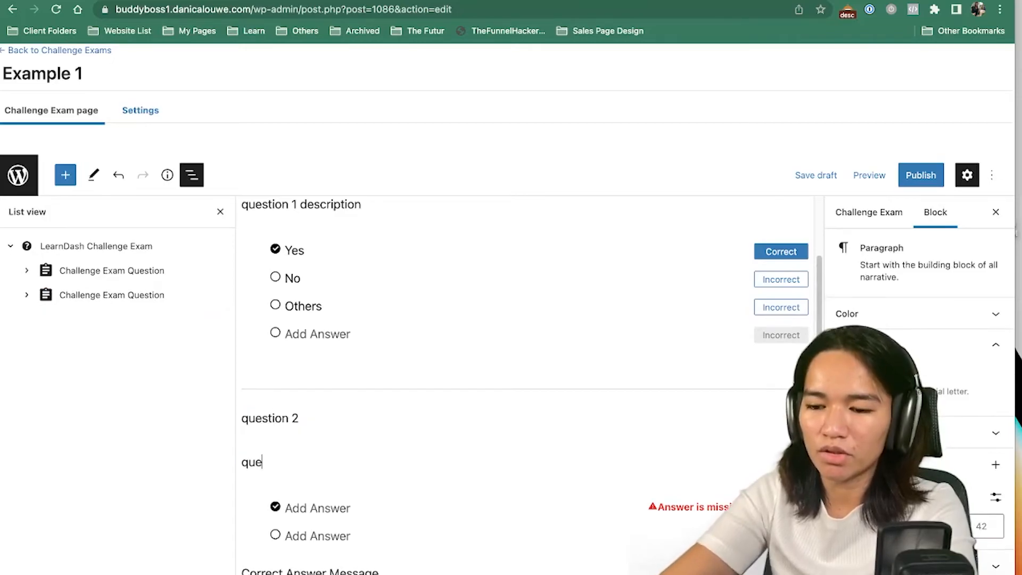
type("stion 2 description")
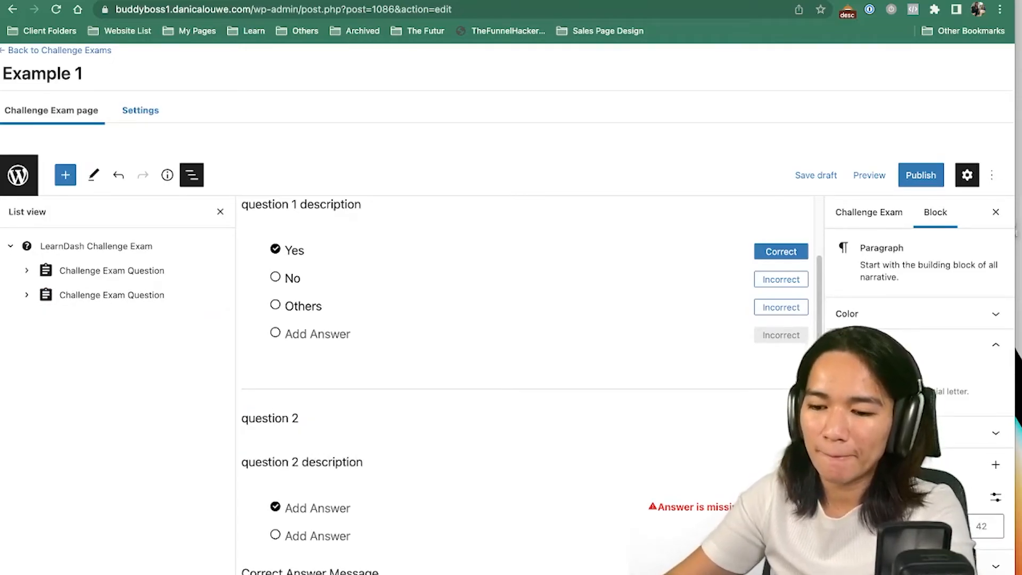
- Set the second question's type to Multiple so it accepts several correct answers
scroll(312, 483, "down", 2)
scroll(311, 483, "down", 3)
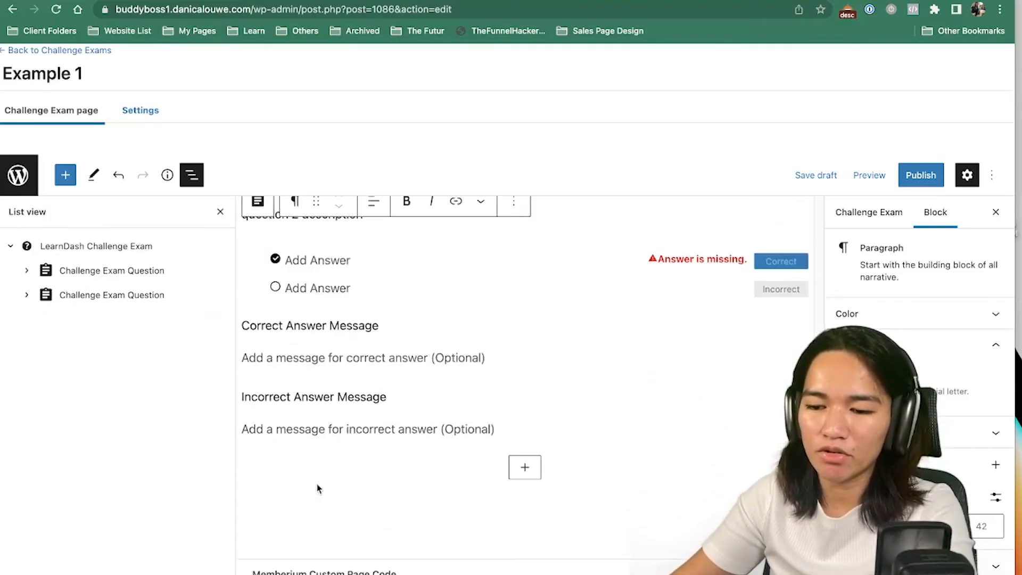
left_click(94, 302)
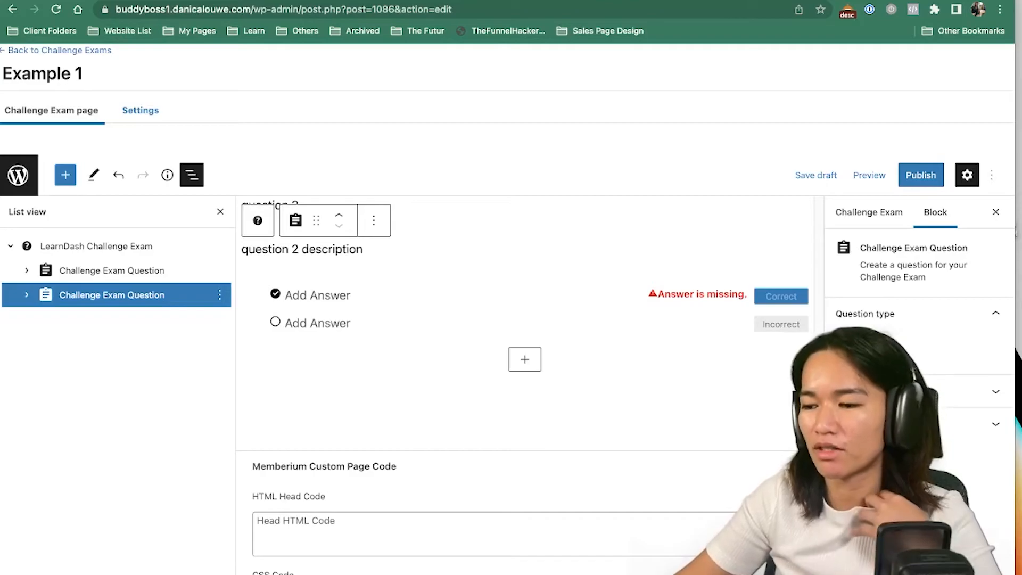
left_click(863, 357)
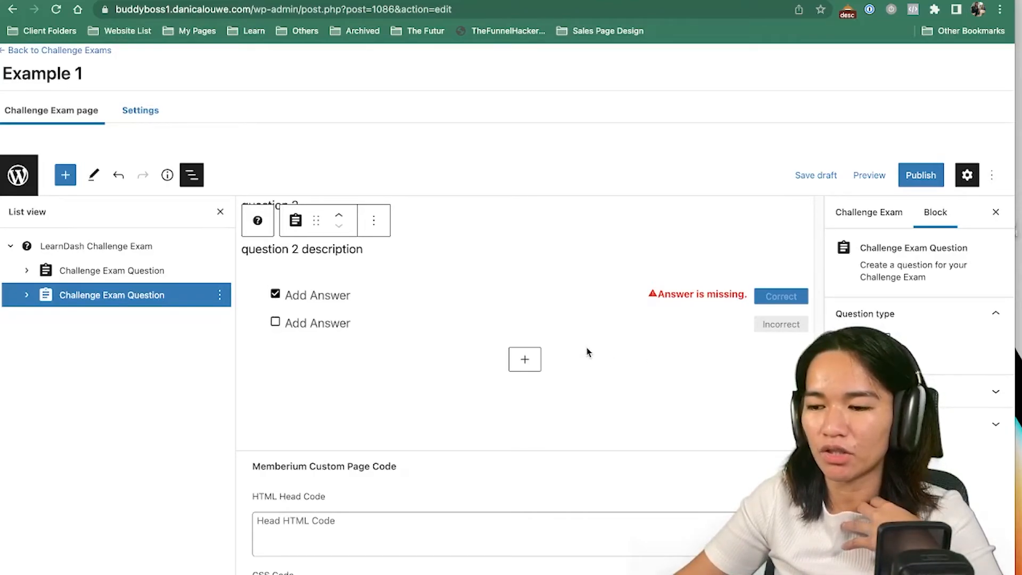
scroll(568, 347, "up", 2)
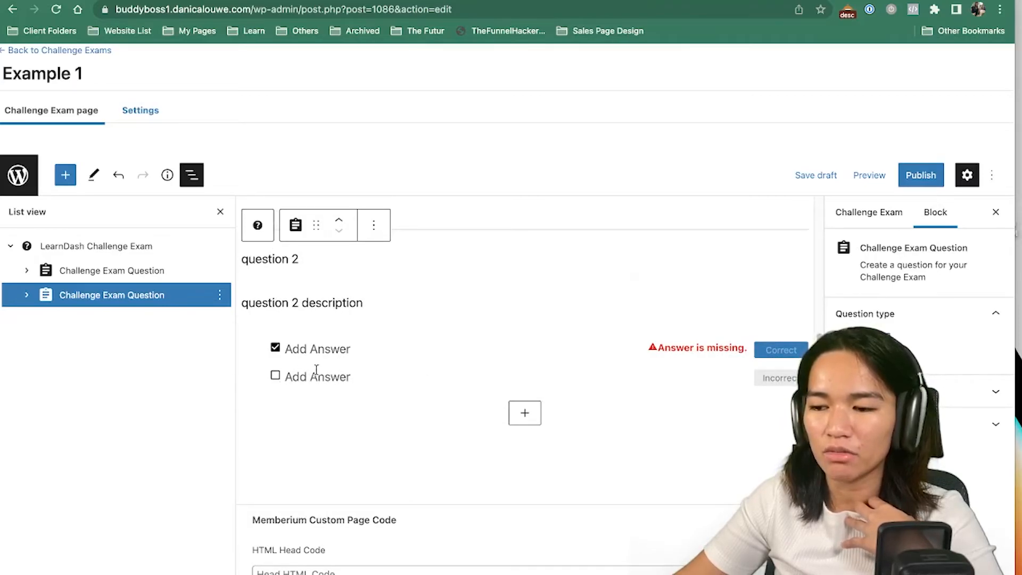
- Add answers yes, no and others to question 2, marking no correct too
left_click(357, 350)
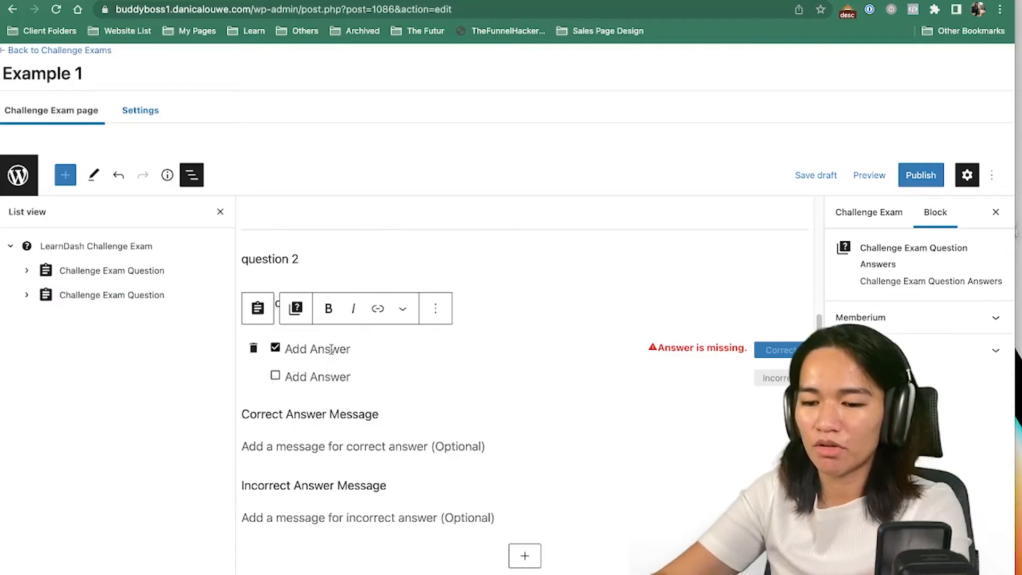
type("yes")
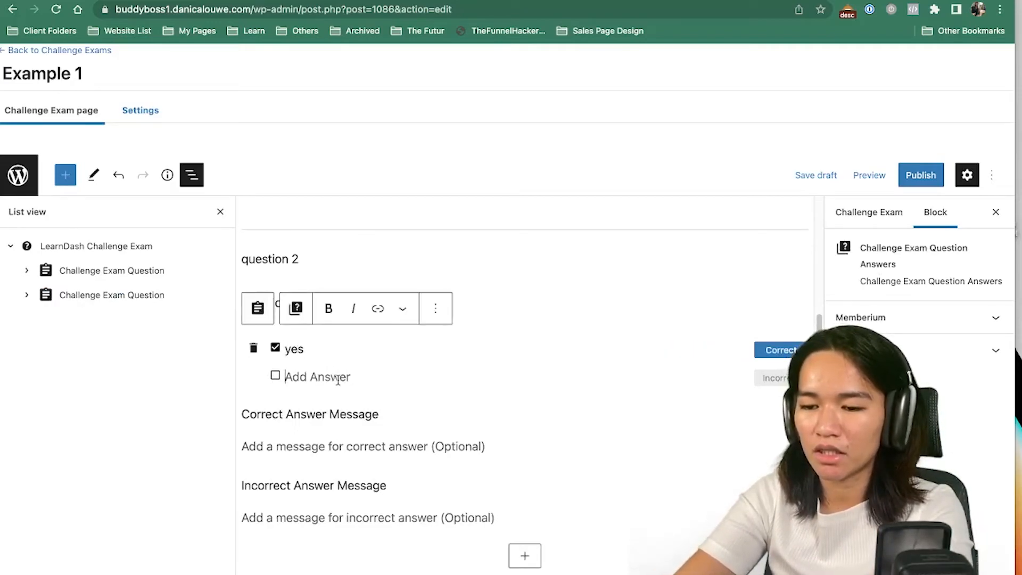
type("no")
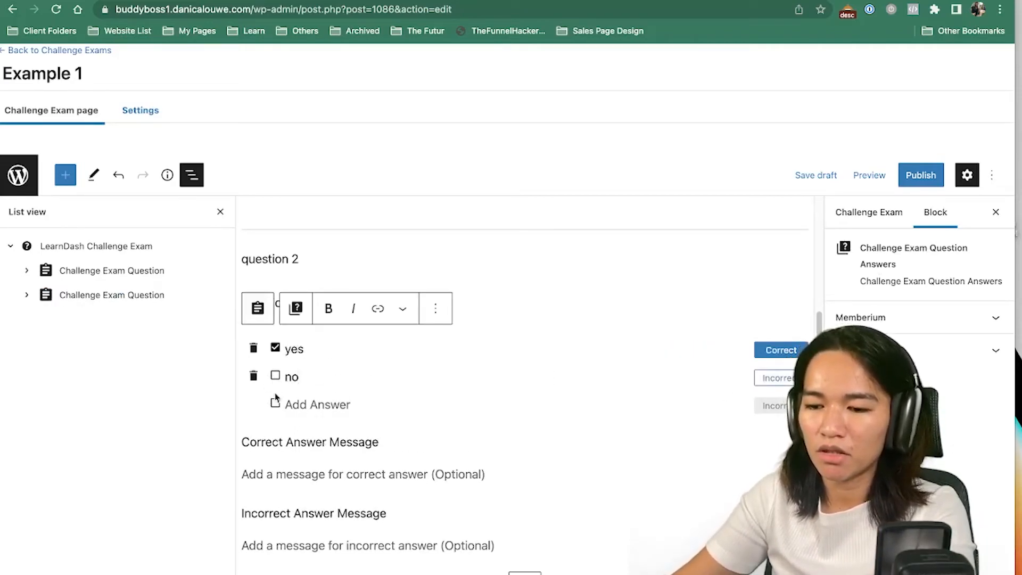
left_click(313, 403)
type("others")
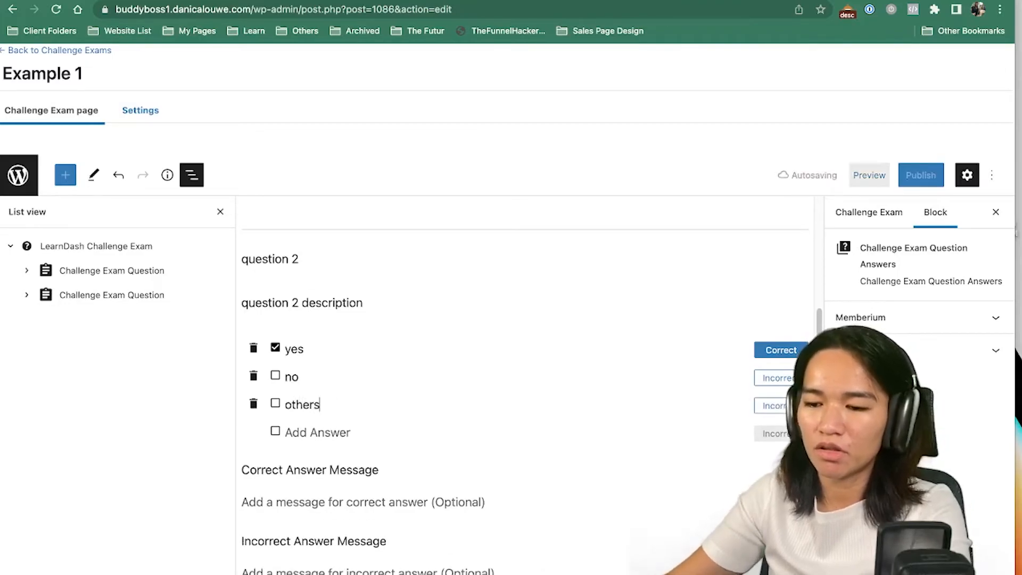
left_click(770, 379)
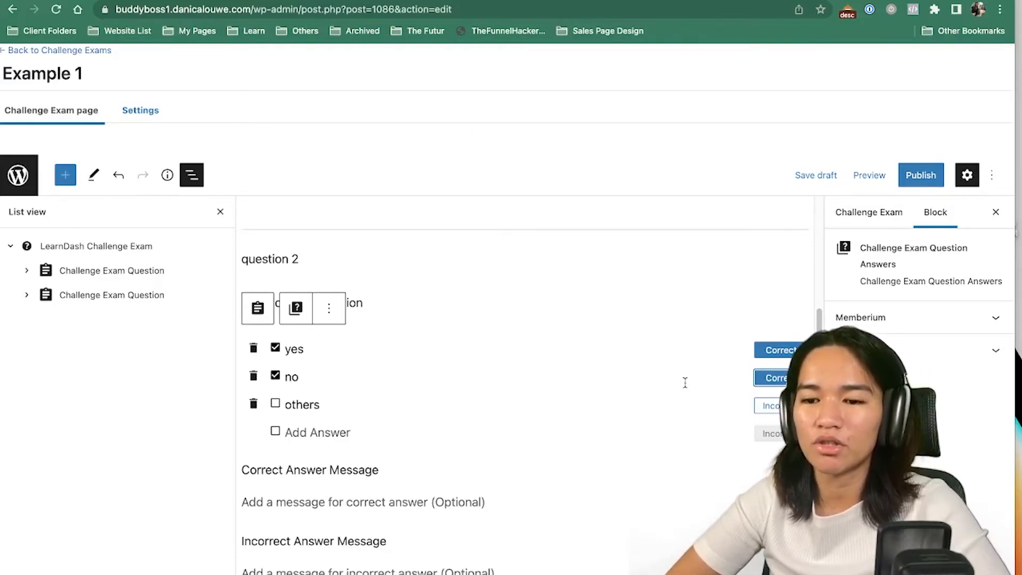
- Review both question blocks in the outline and start publishing the exam
left_click(87, 296)
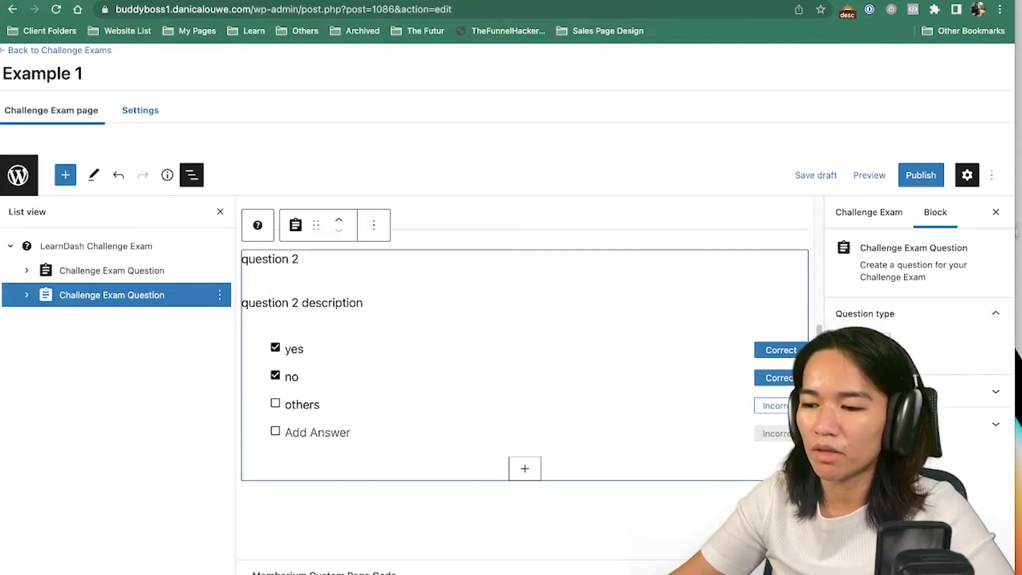
left_click(110, 270)
left_click(116, 293)
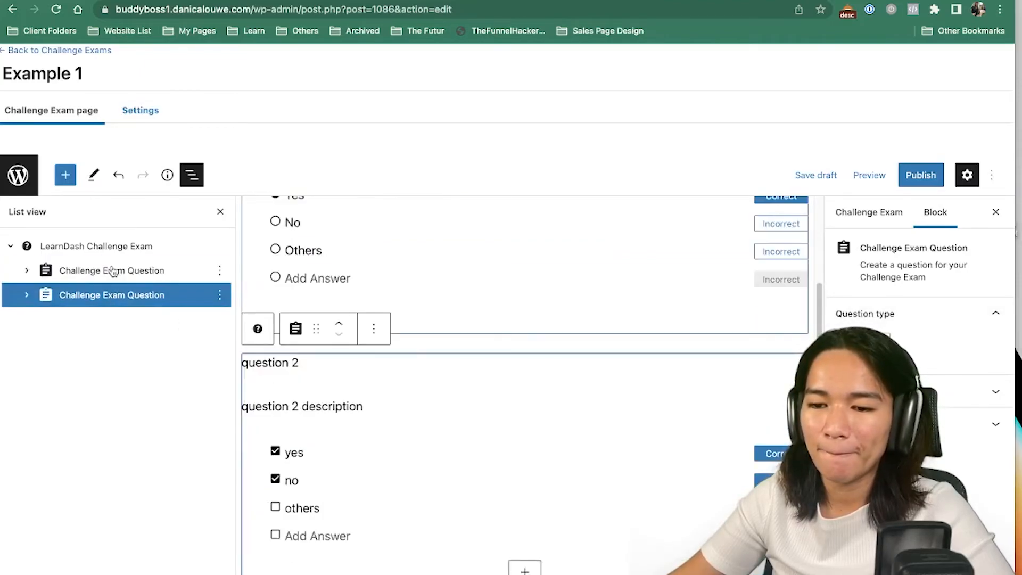
left_click(112, 270)
left_click(920, 173)
- Confirm publishing Example 1, then go to the Getting Started course settings
left_click(885, 149)
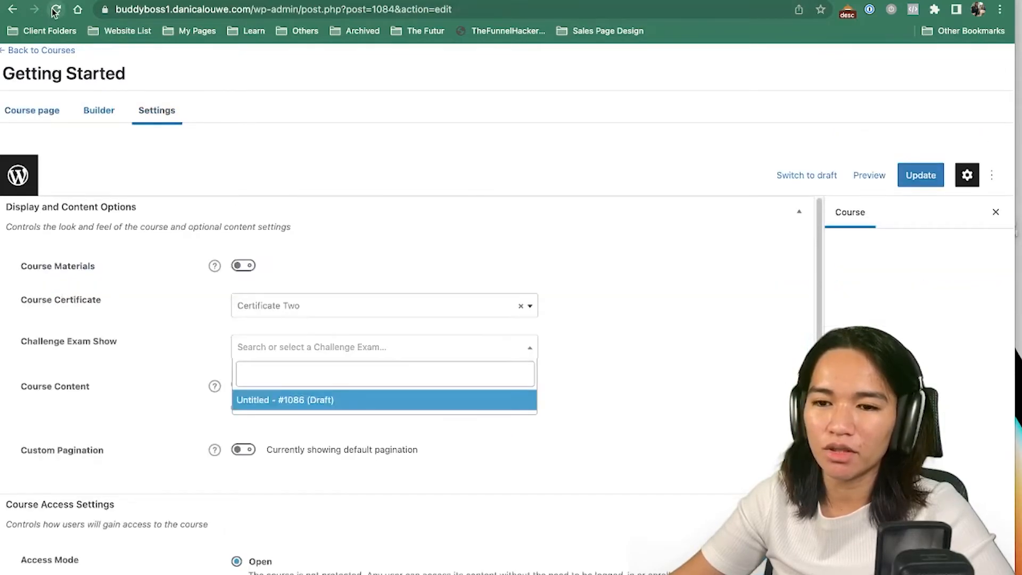
left_click(56, 9)
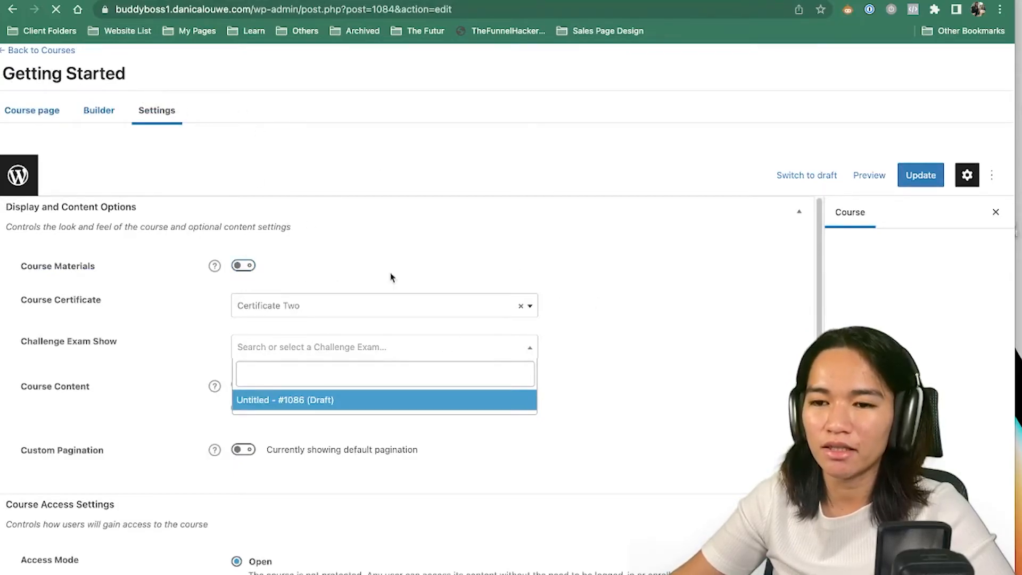
- Choose Example 1 as the Getting Started course's challenge exam and update the course
left_click(159, 110)
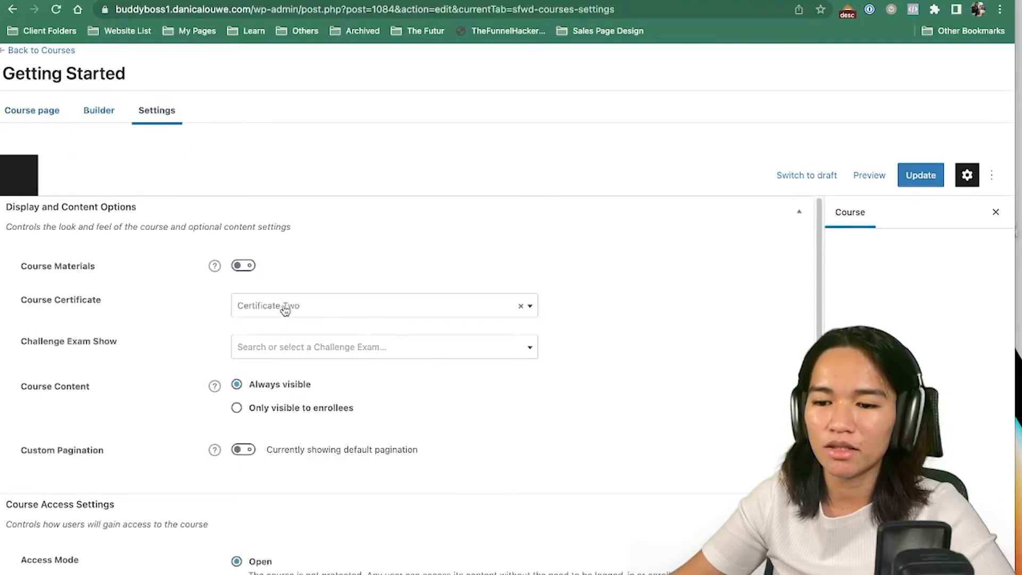
left_click(290, 346)
left_click(296, 401)
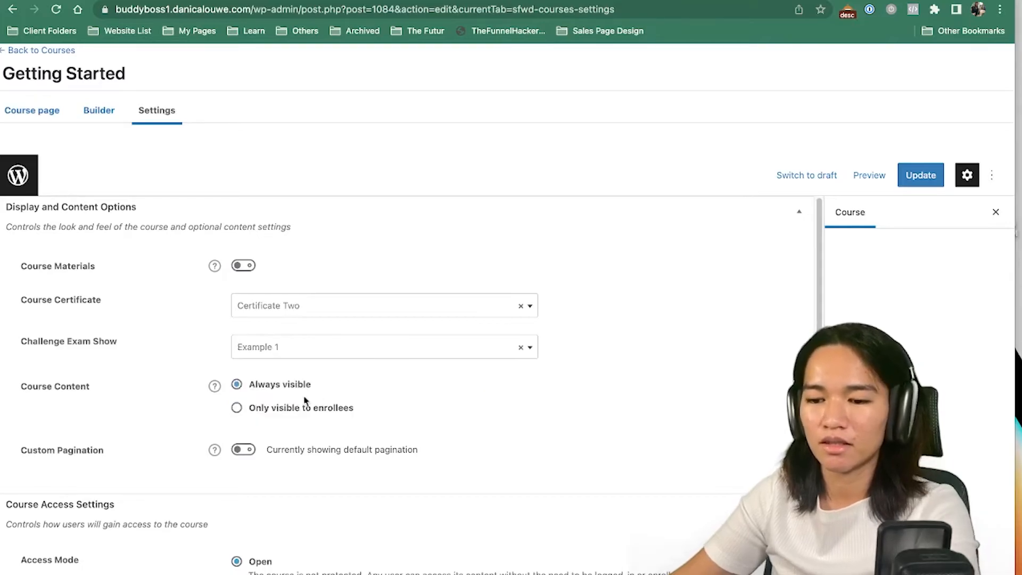
scroll(685, 328, "down", 5)
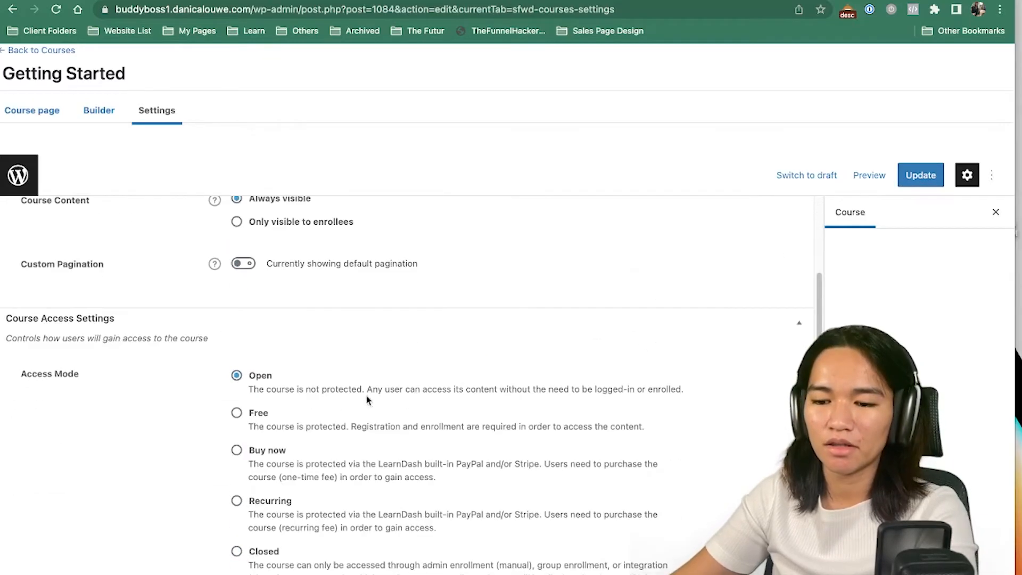
scroll(526, 335, "up", 5)
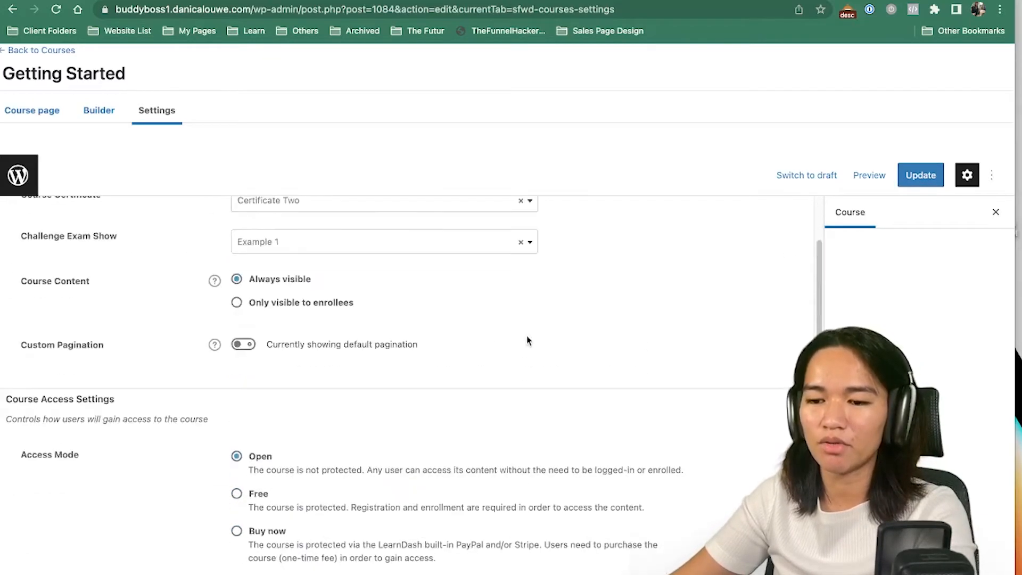
left_click(916, 177)
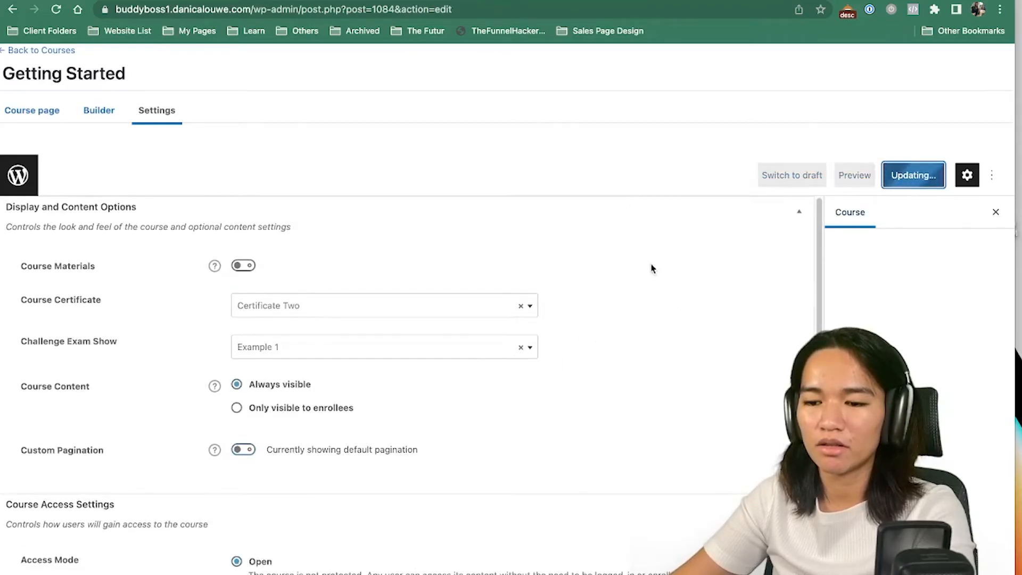
scroll(641, 313, "down", 4)
scroll(306, 378, "down", 6)
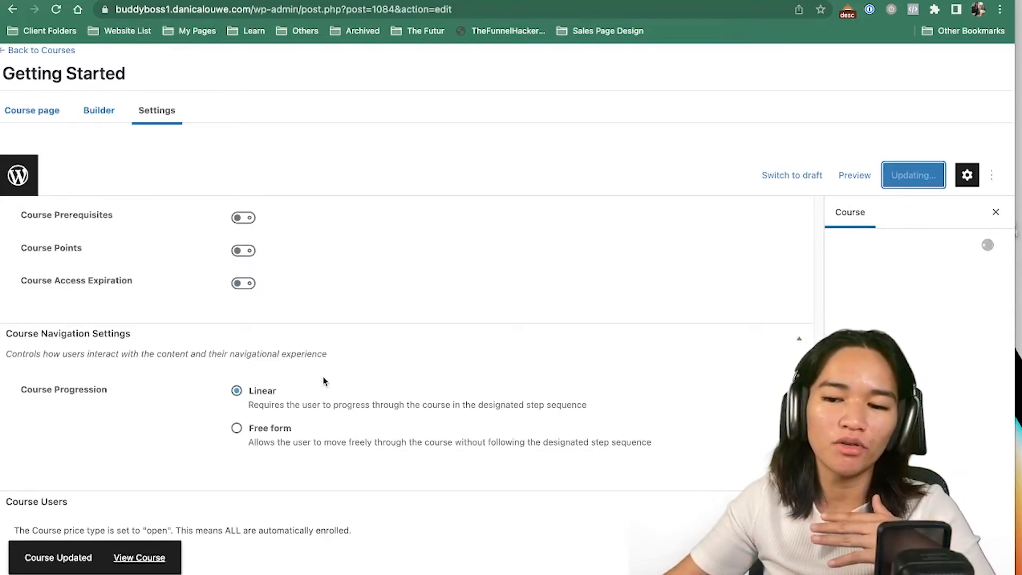
scroll(323, 381, "up", 4)
scroll(377, 333, "up", 6)
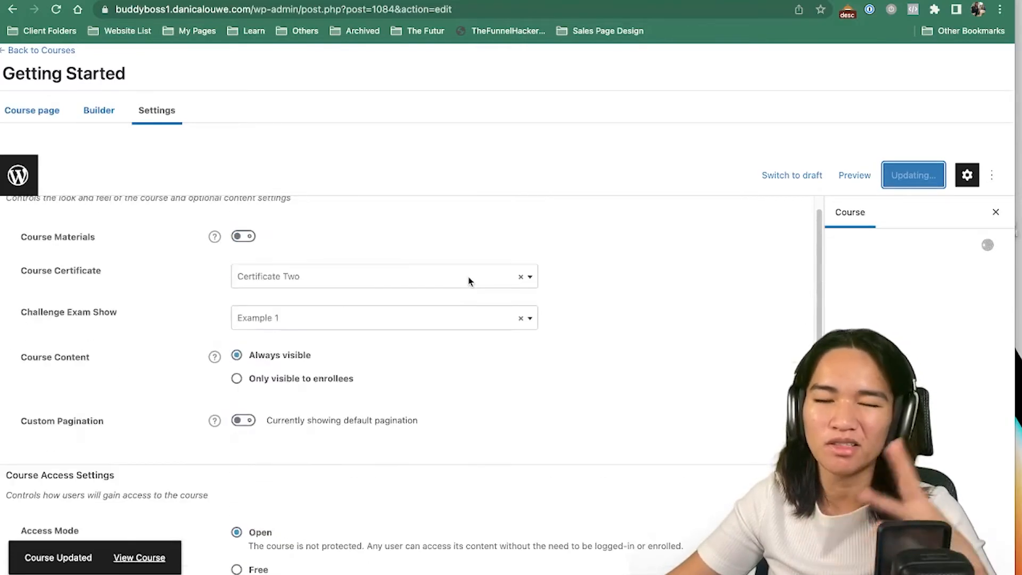
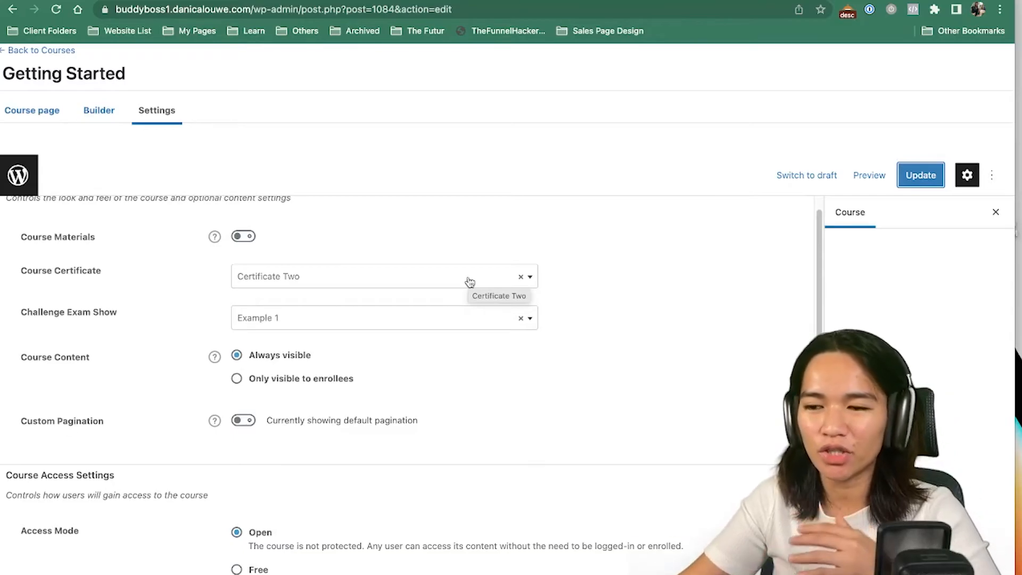
- Load the site's /courses page by replacing the current URL path
scroll(469, 282, "up", 1)
scroll(407, 326, "down", 7)
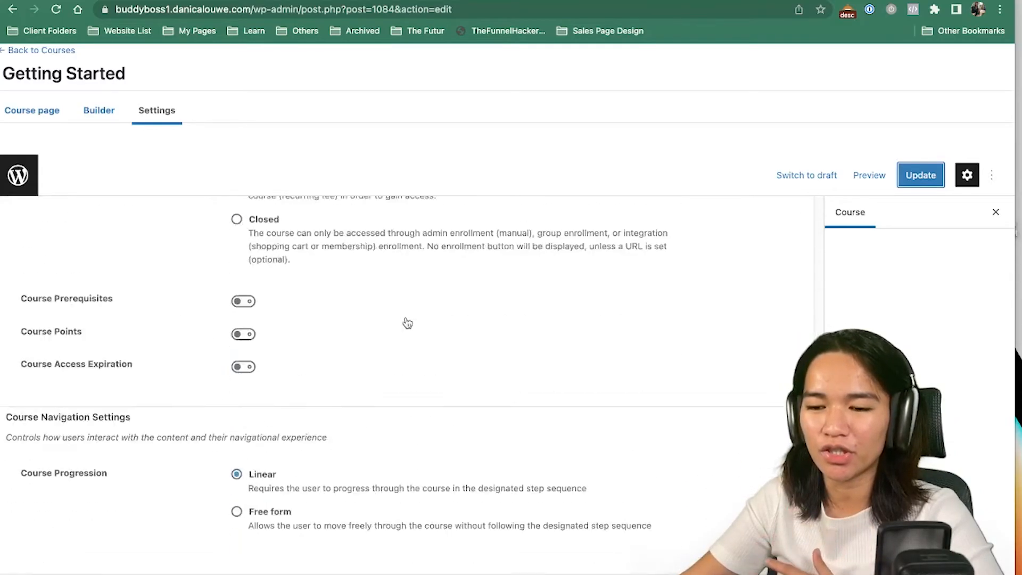
scroll(407, 323, "down", 4)
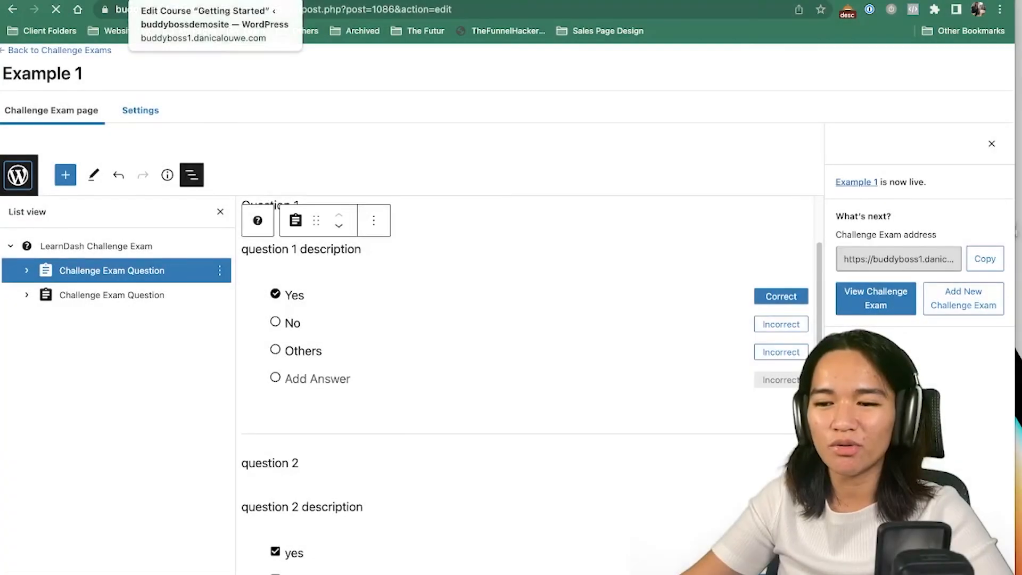
left_click(154, 2)
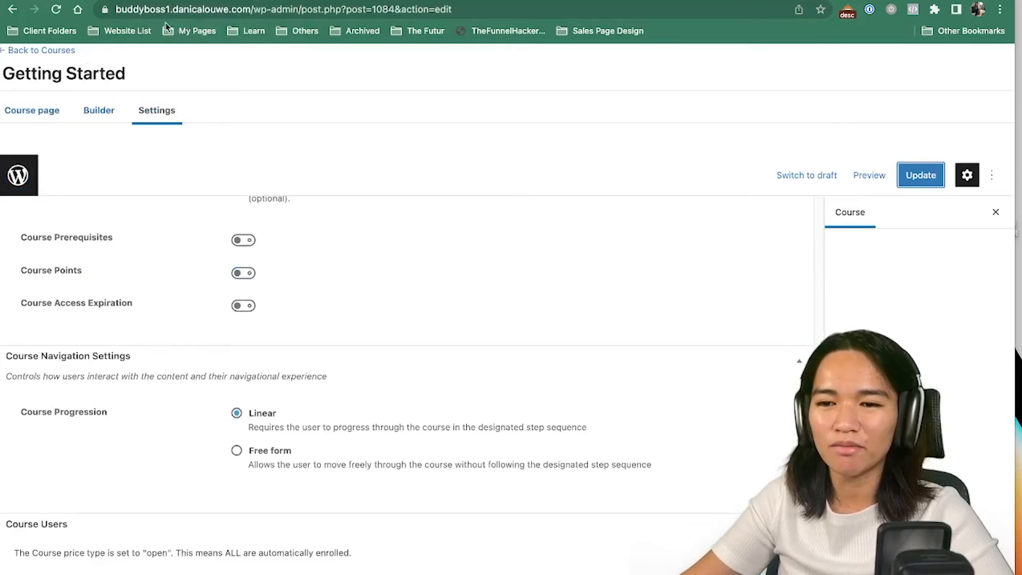
left_click_drag(254, 10, 496, 23)
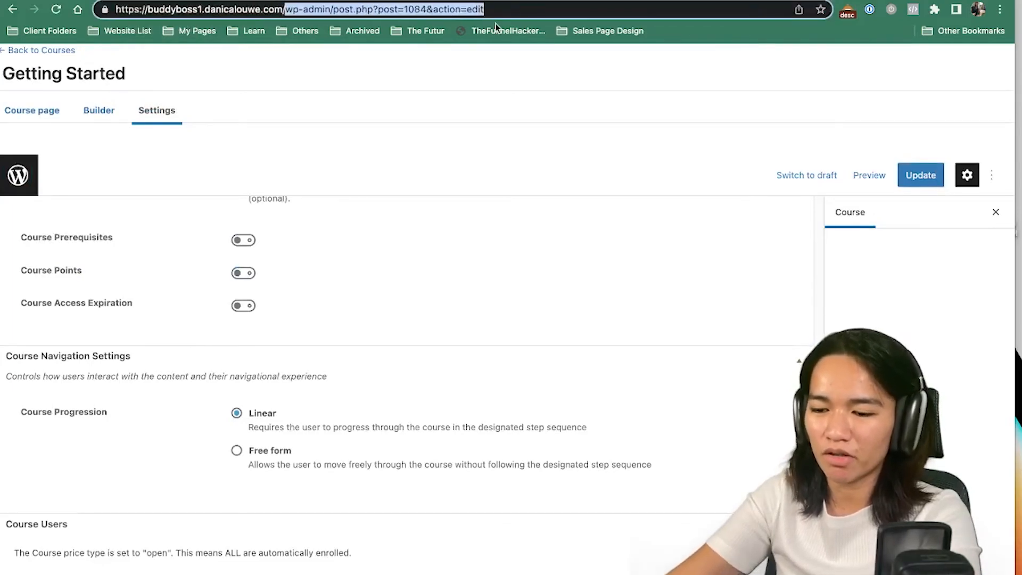
type("courses")
key("Return")
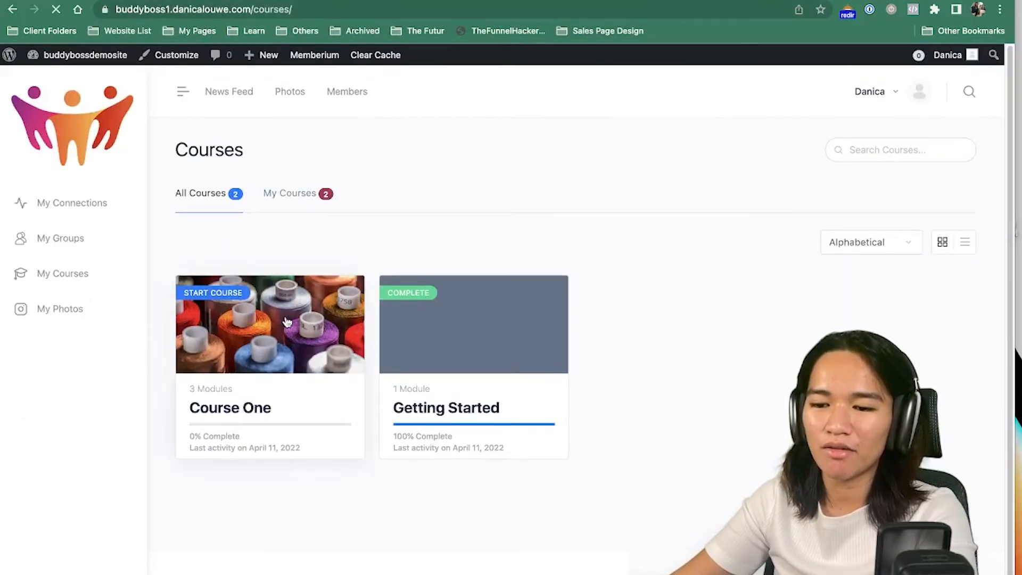
- Open Course One, expand all its modules, and view Quiz One on the front end
left_click(287, 322)
scroll(419, 312, "down", 5)
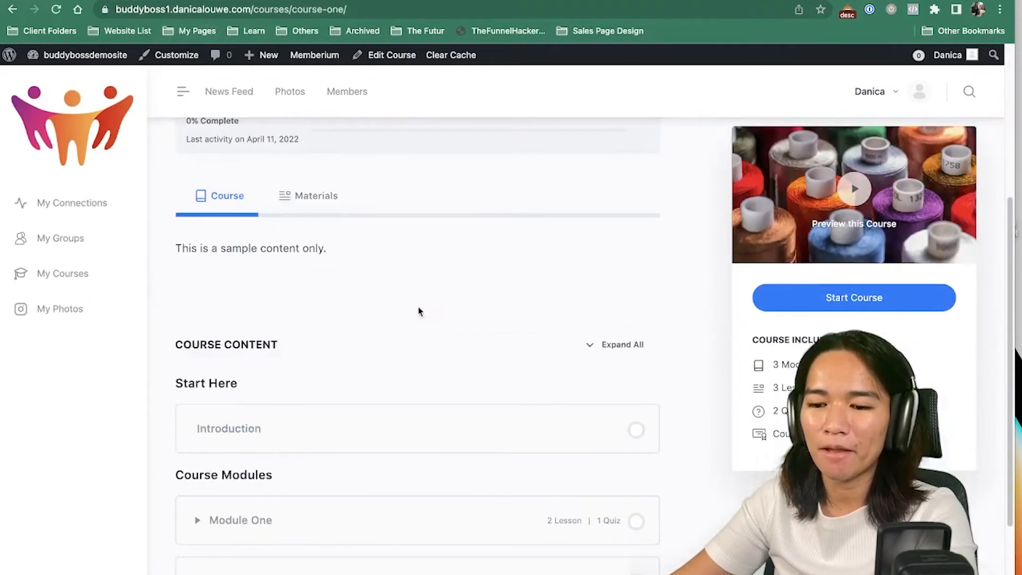
scroll(373, 374, "down", 3)
left_click(621, 226)
scroll(617, 256, "down", 2)
left_click(300, 461)
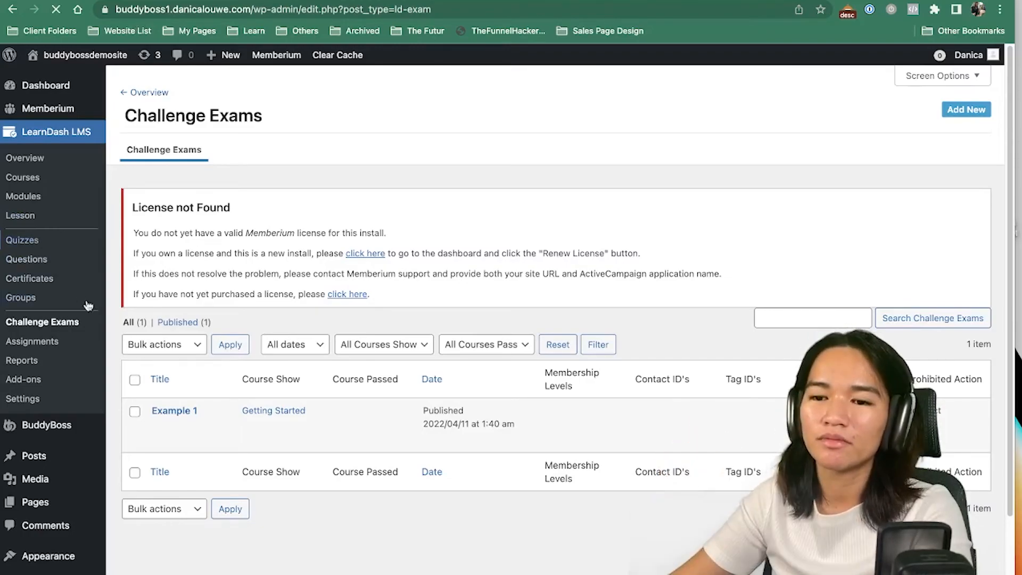
- Open Quiz One from the admin Quizzes list and compare it with the front-end page
scroll(502, 296, "down", 3)
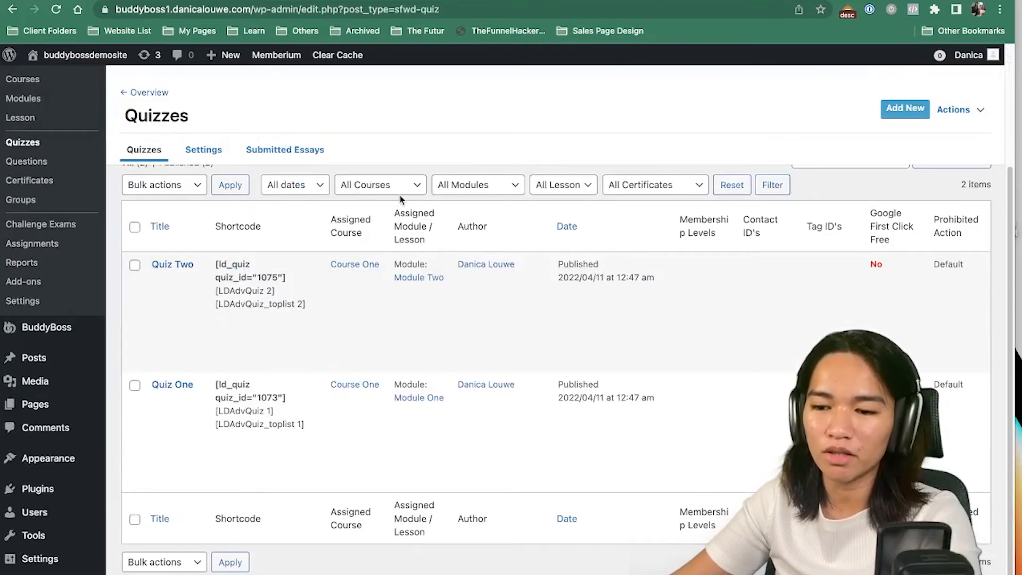
left_click(182, 392)
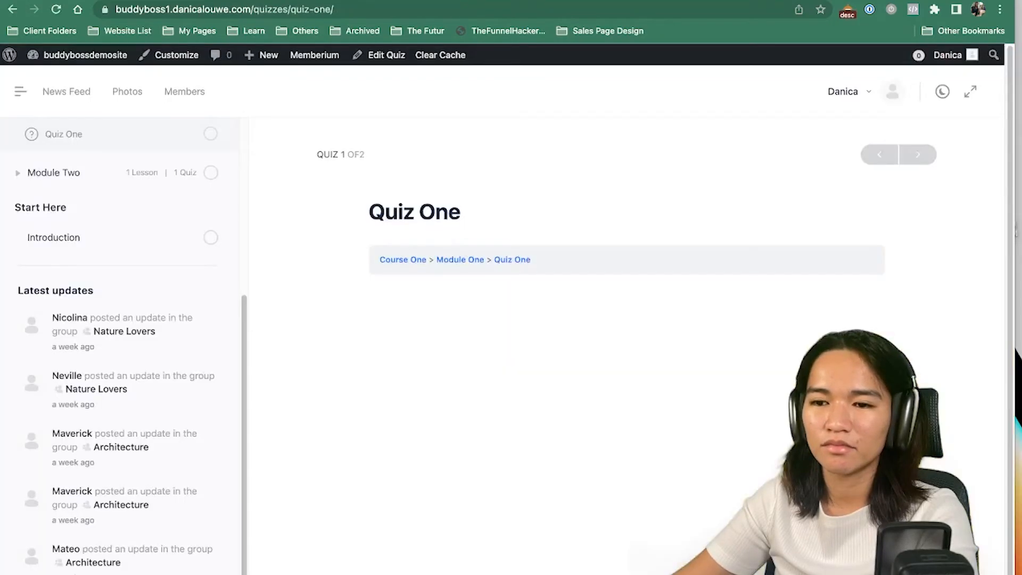
key("ctrl+Tab")
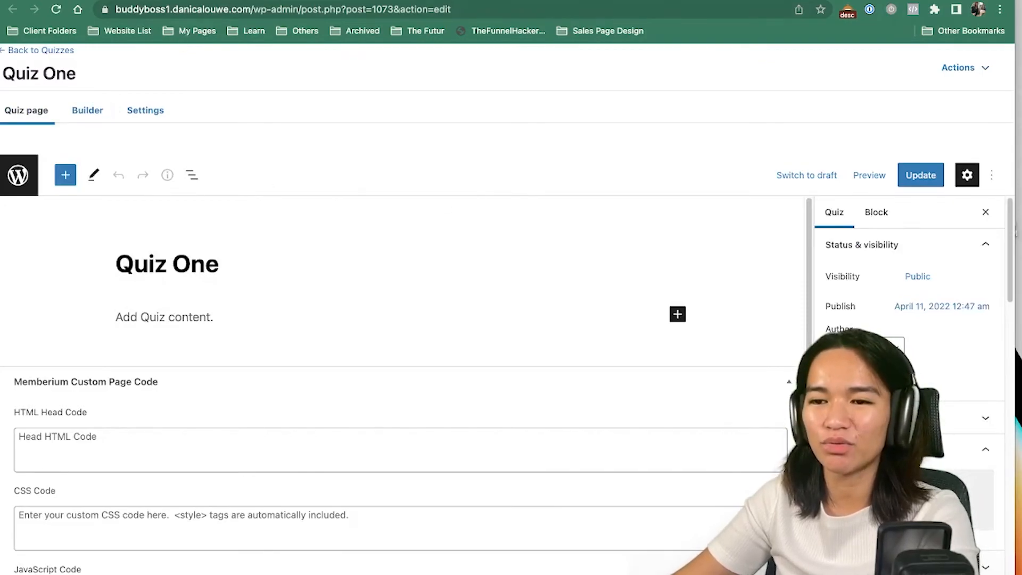
key("ctrl+shift+Tab")
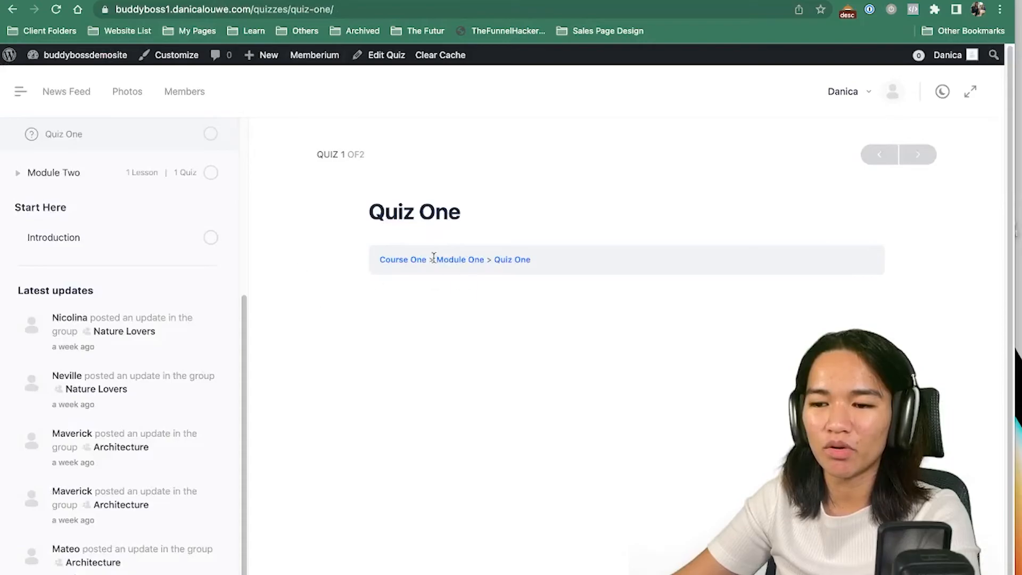
key("ctrl+Tab")
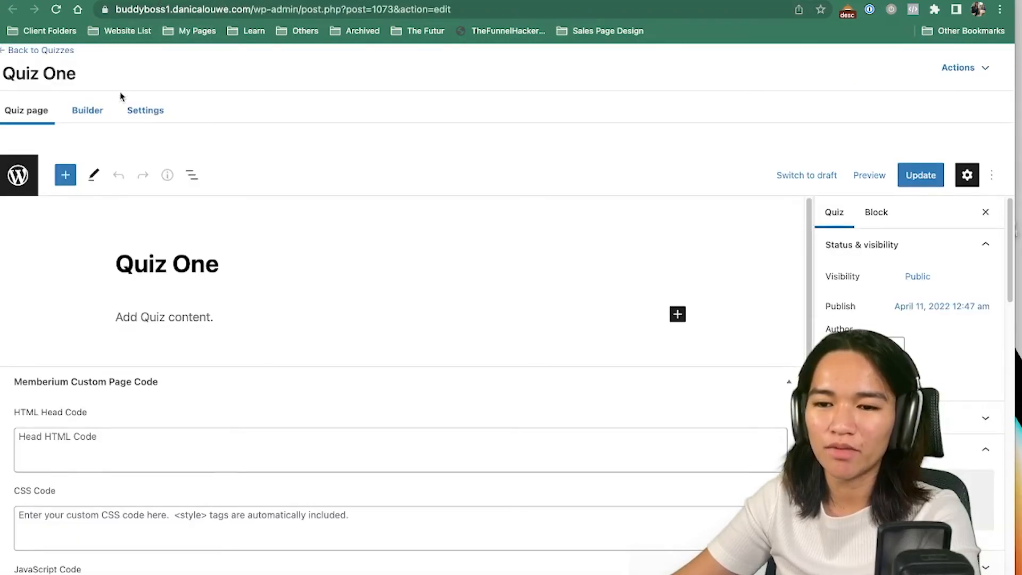
- Add two questions, 'question 1' and 'question 2', in Quiz One's builder
left_click(84, 110)
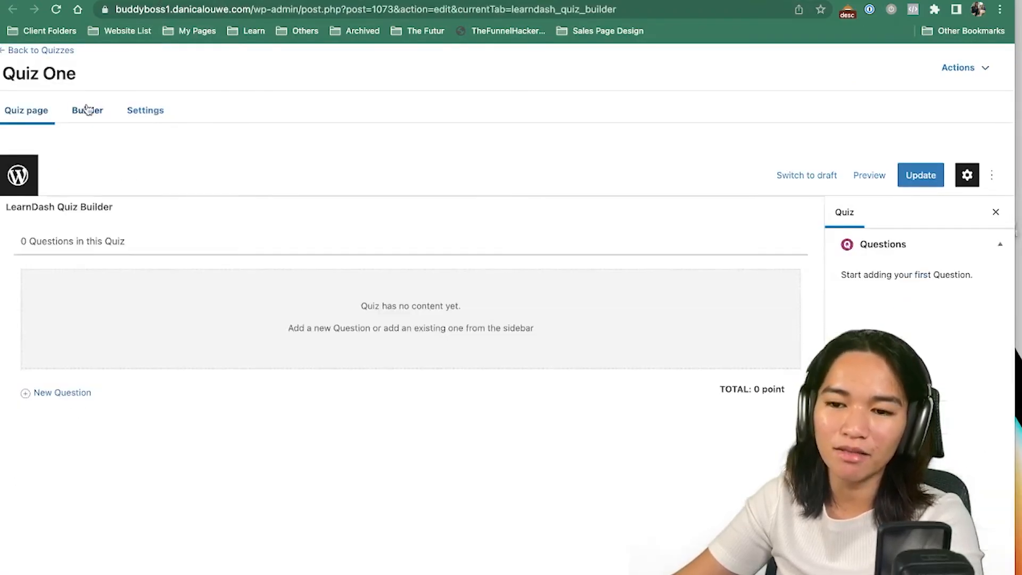
left_click(72, 397)
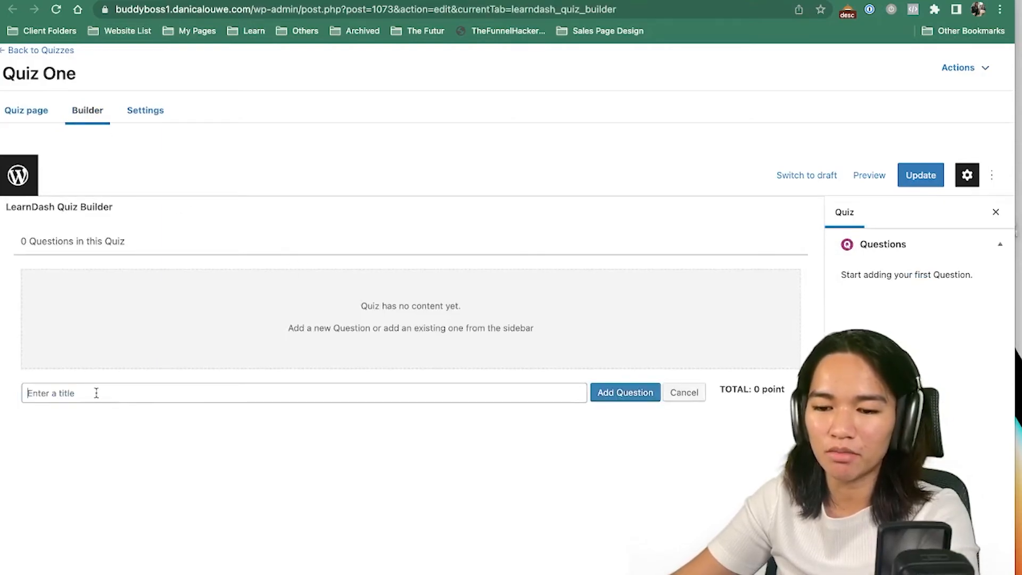
type("question 1")
key("Return")
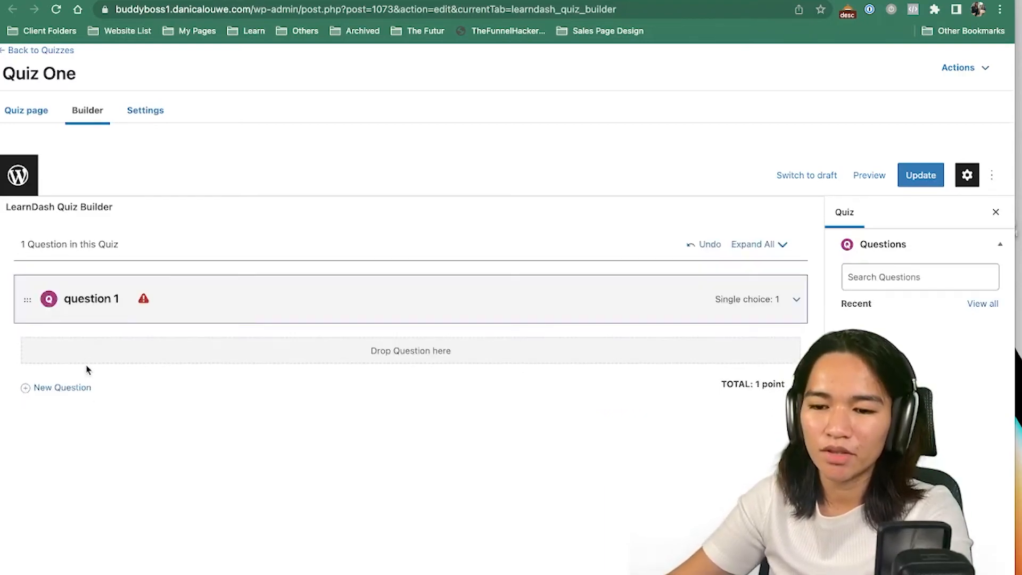
left_click(55, 388)
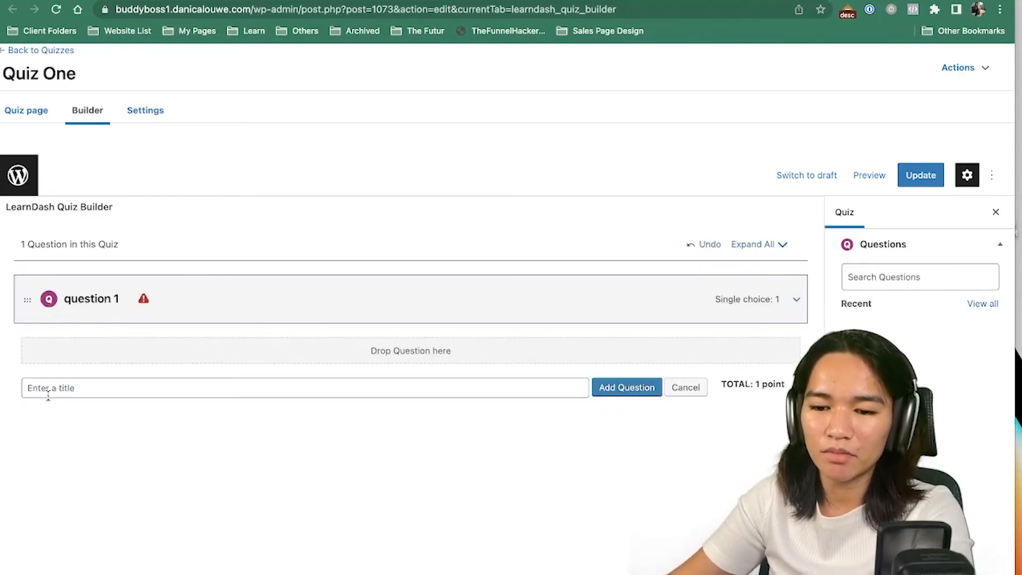
type("question 2")
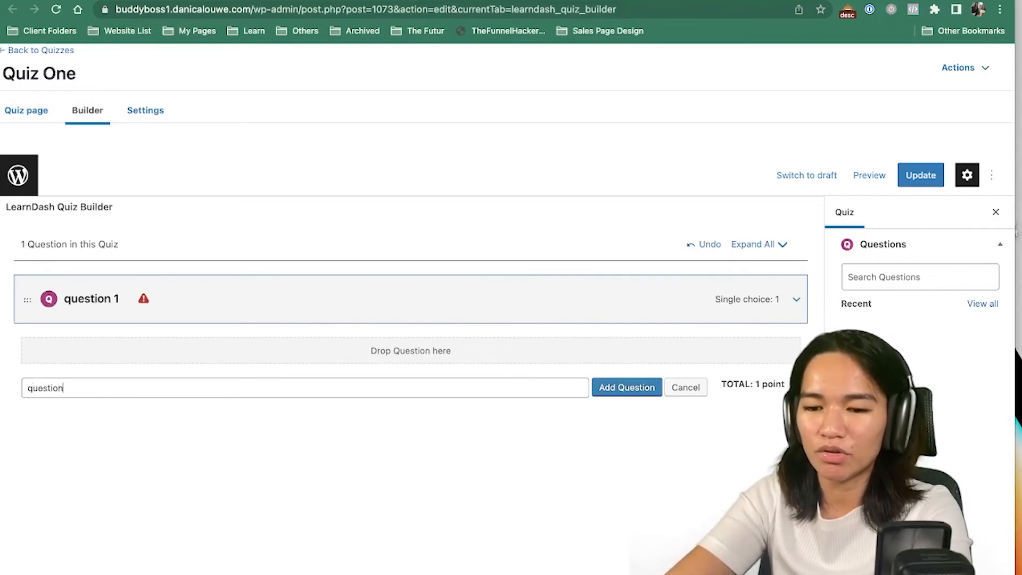
key("Return")
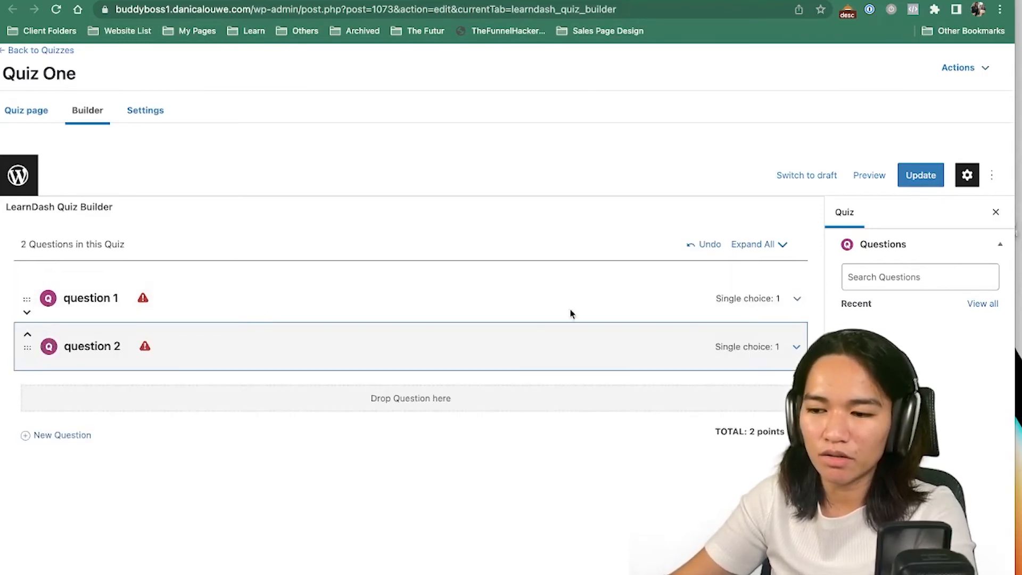
- Expand question 1 and keep its type as single choice
left_click(797, 298)
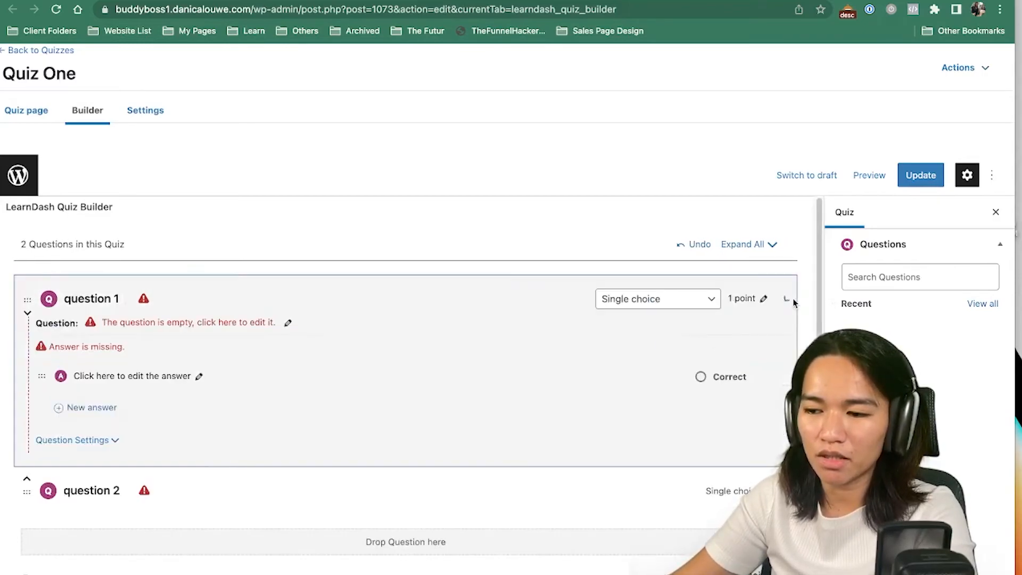
left_click(701, 302)
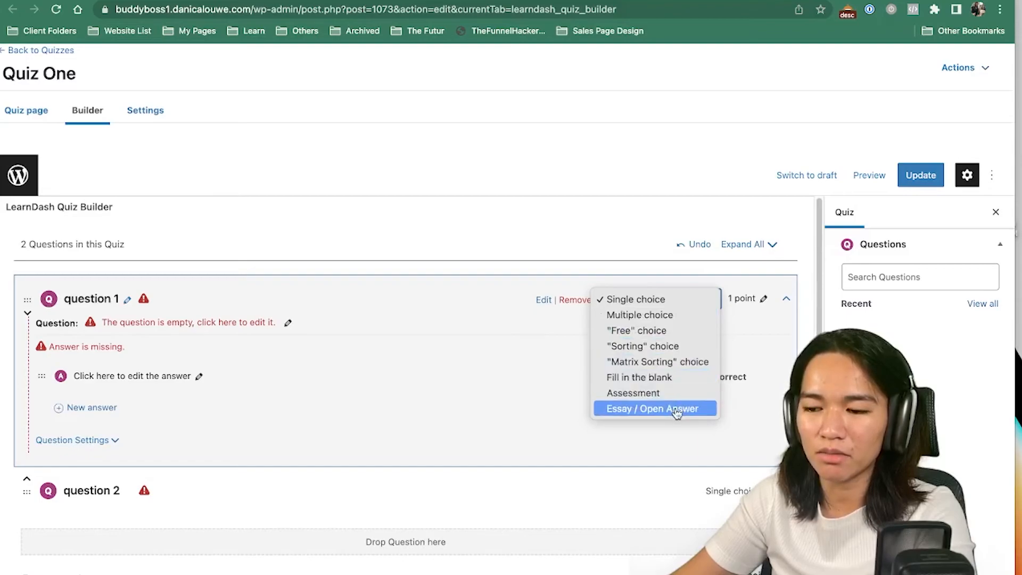
left_click(642, 300)
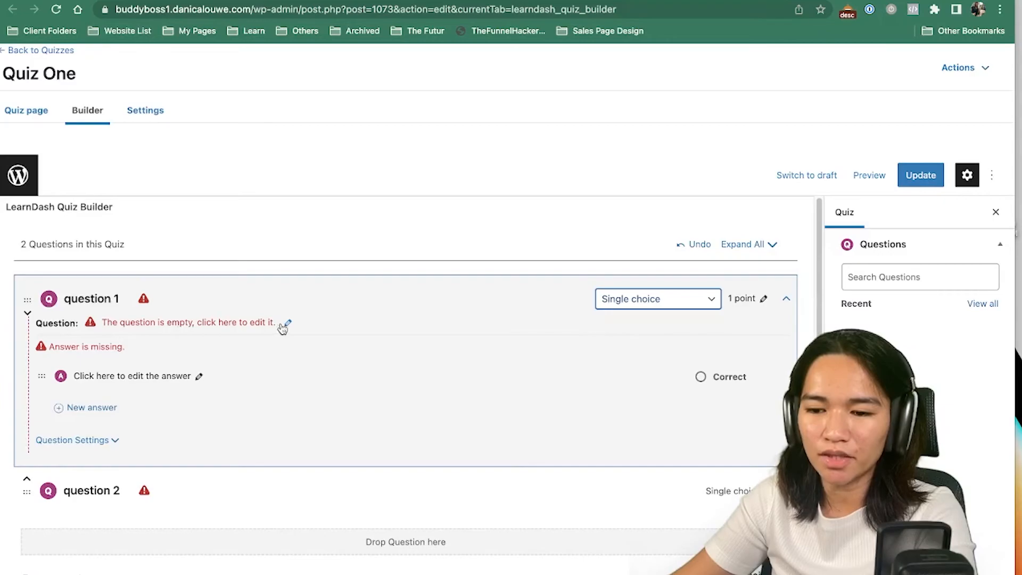
left_click(285, 325)
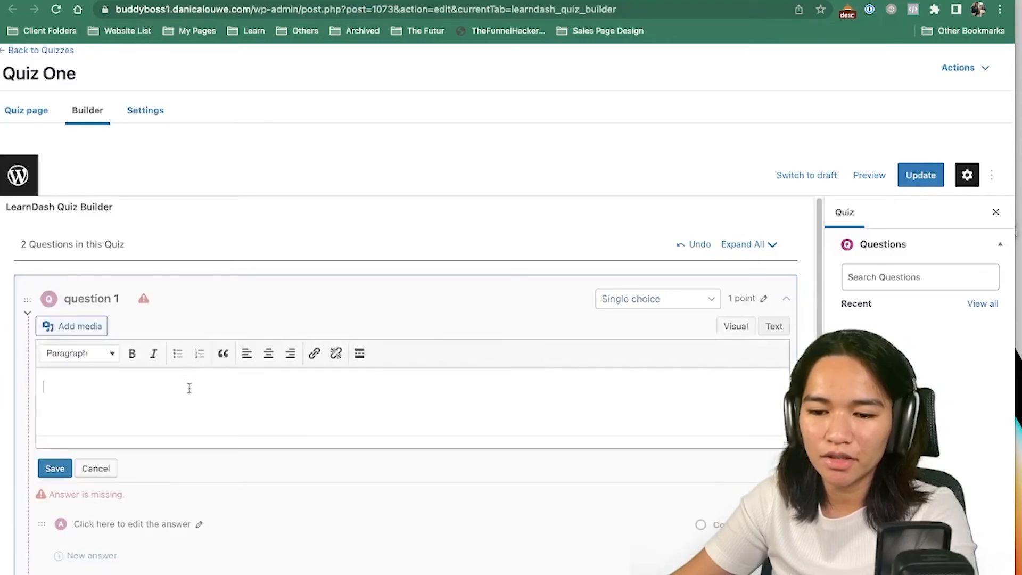
left_click(96, 469)
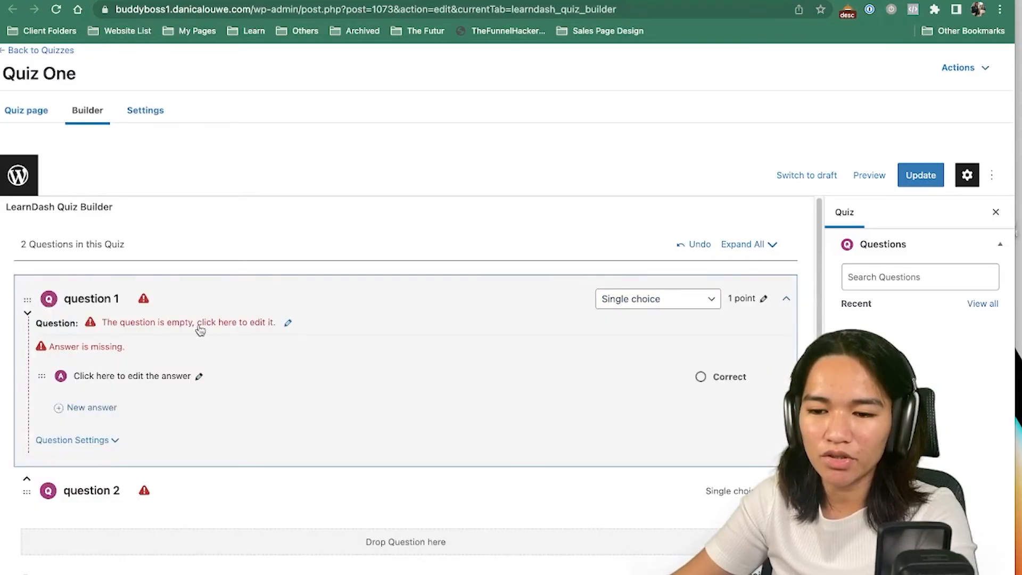
left_click(289, 324)
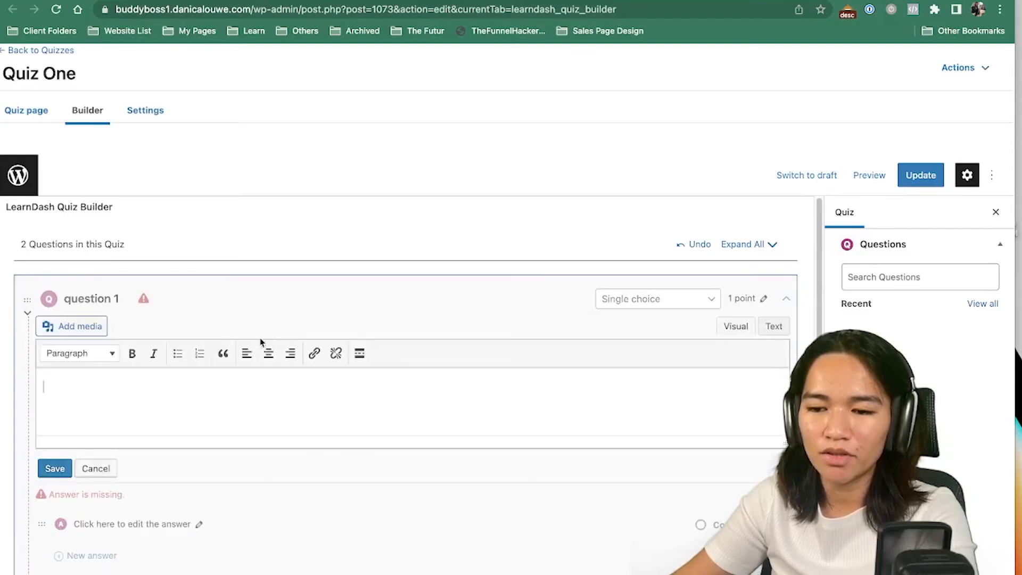
left_click(106, 469)
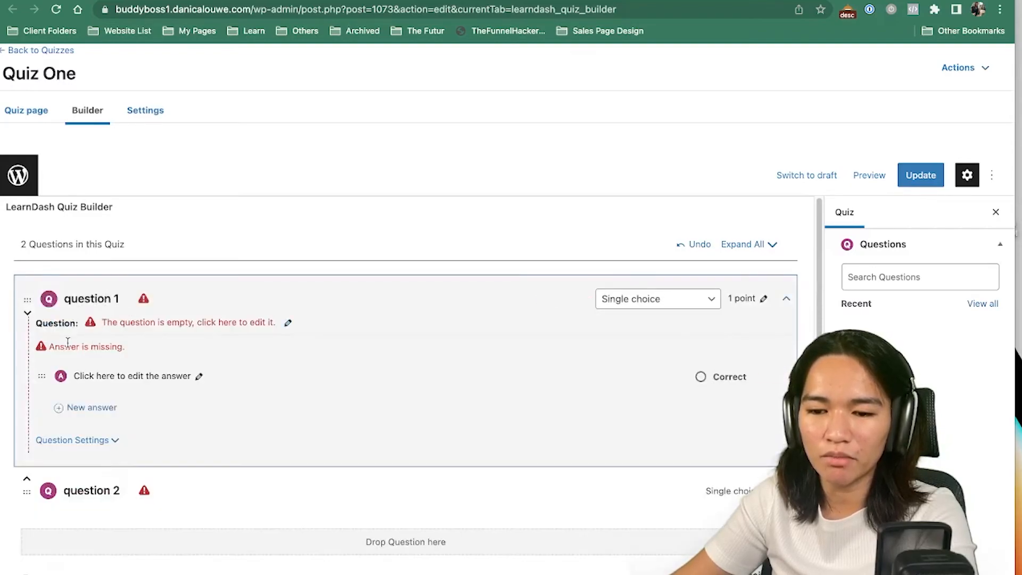
- Enter 'What sadadaadadada?' as question 1's text and save it
left_click(288, 323)
type("What did")
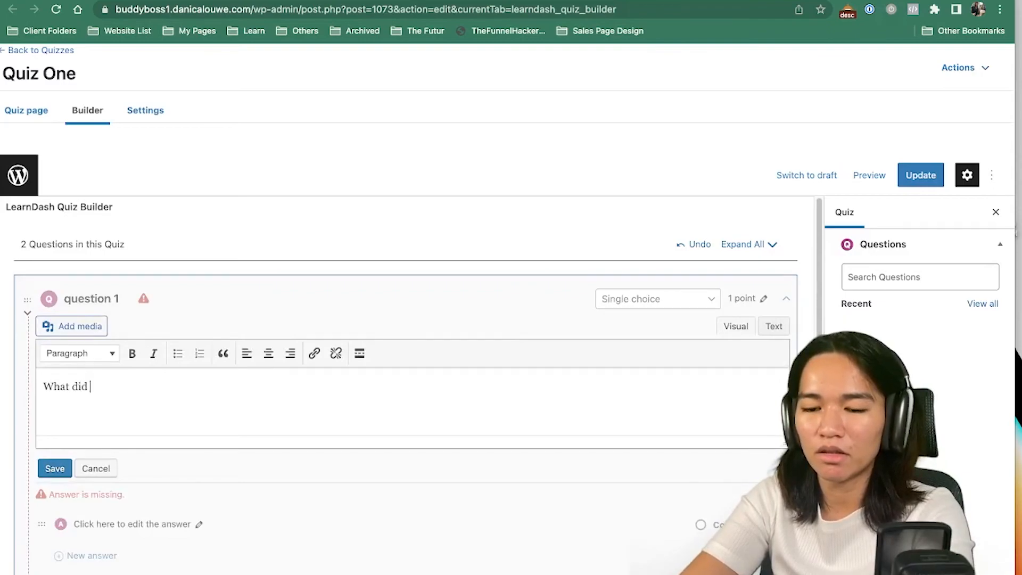
key("super+a")
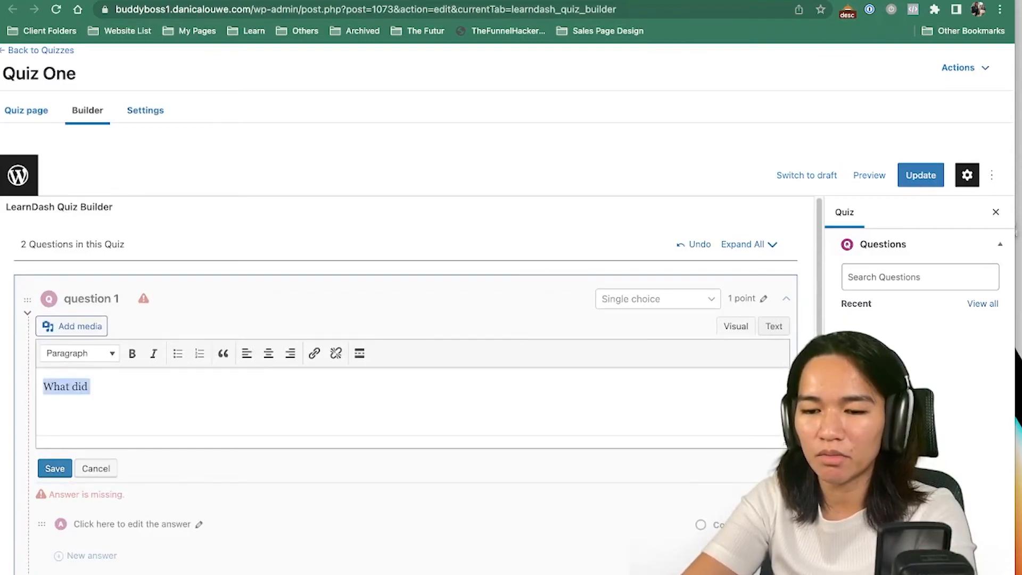
type("What sadadaadadada?")
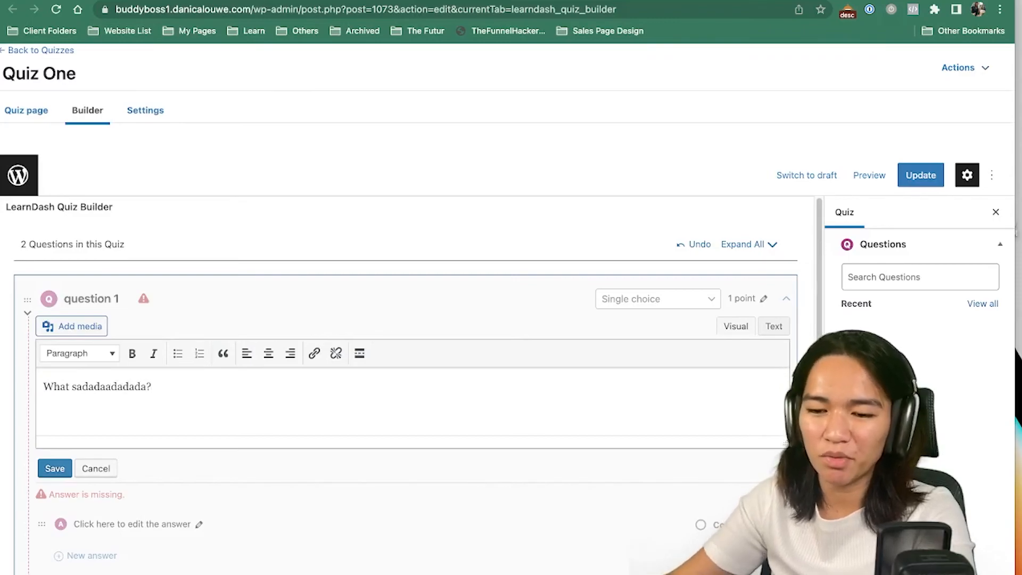
left_click(53, 469)
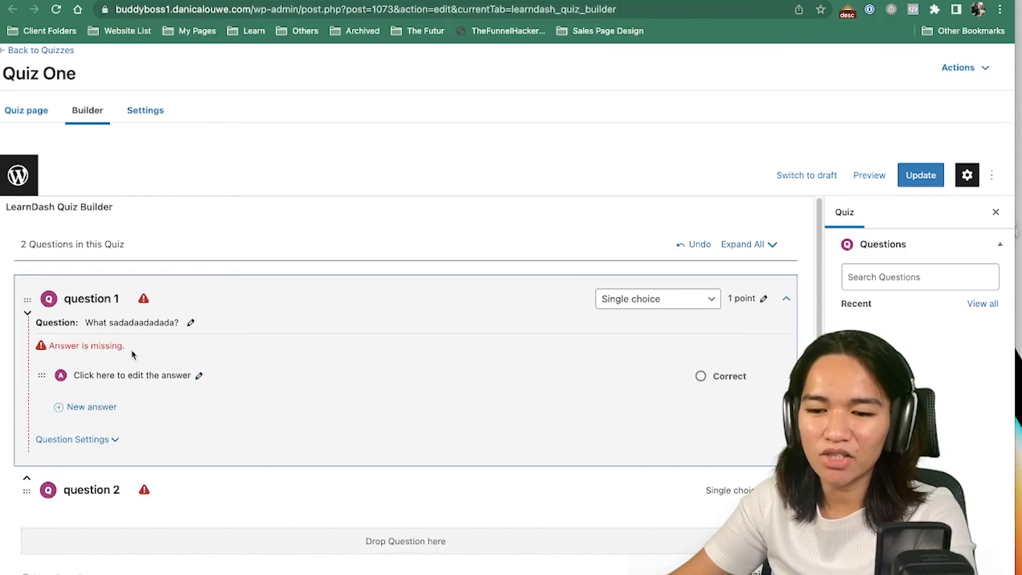
- Add answers Yes and No to question 1 and mark Yes correct
left_click(200, 377)
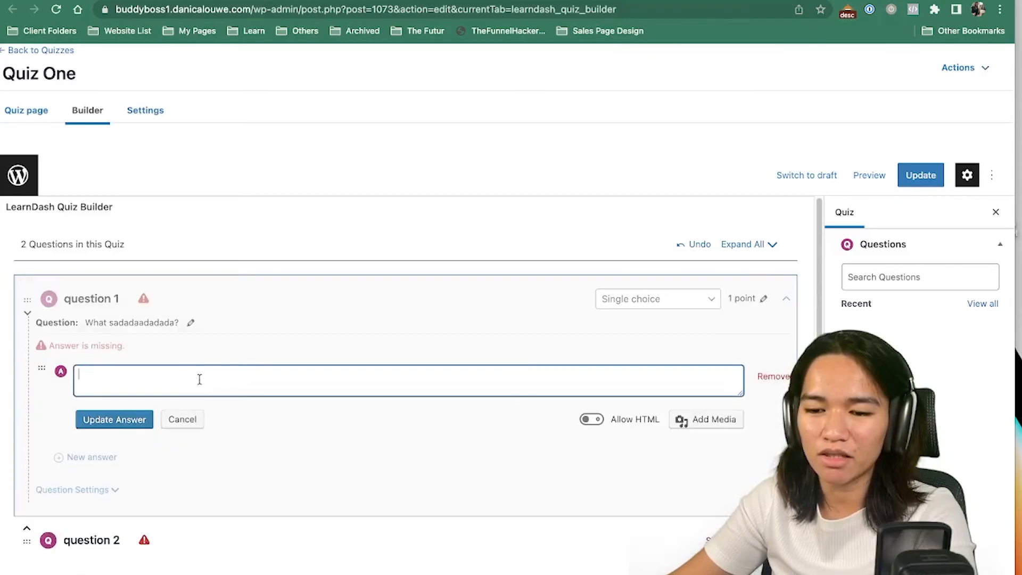
type("Yes")
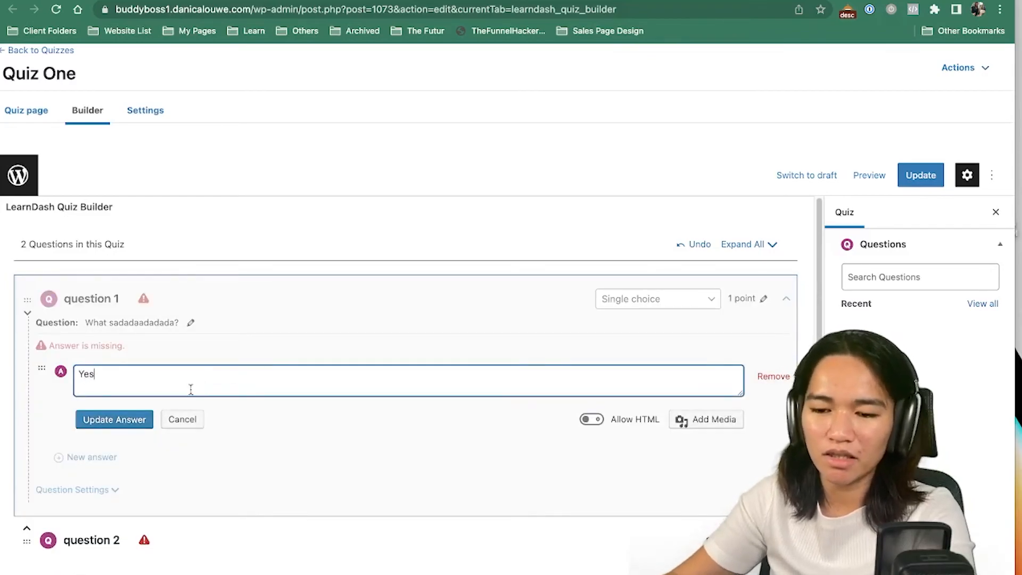
left_click(148, 422)
left_click(92, 407)
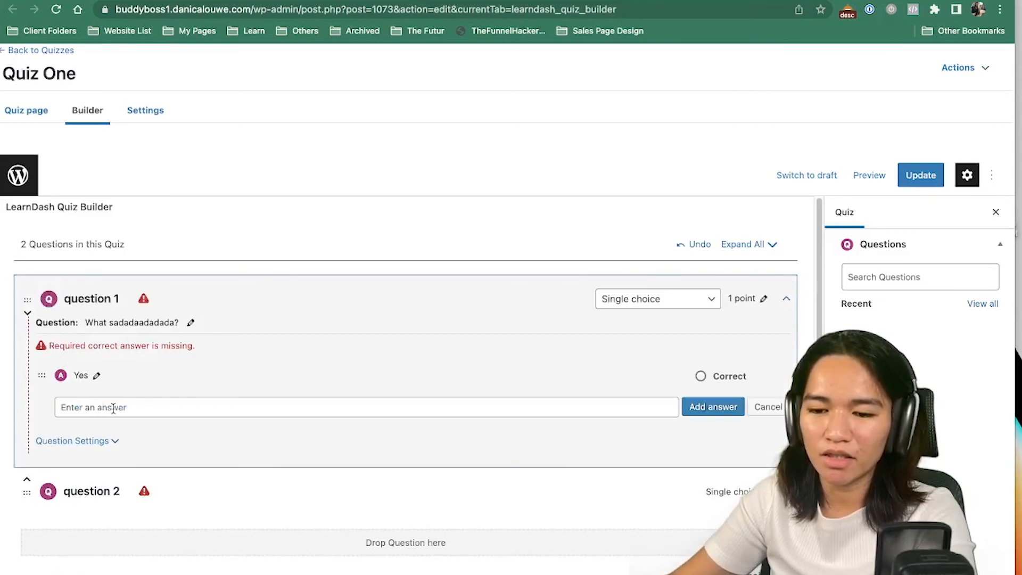
type("No")
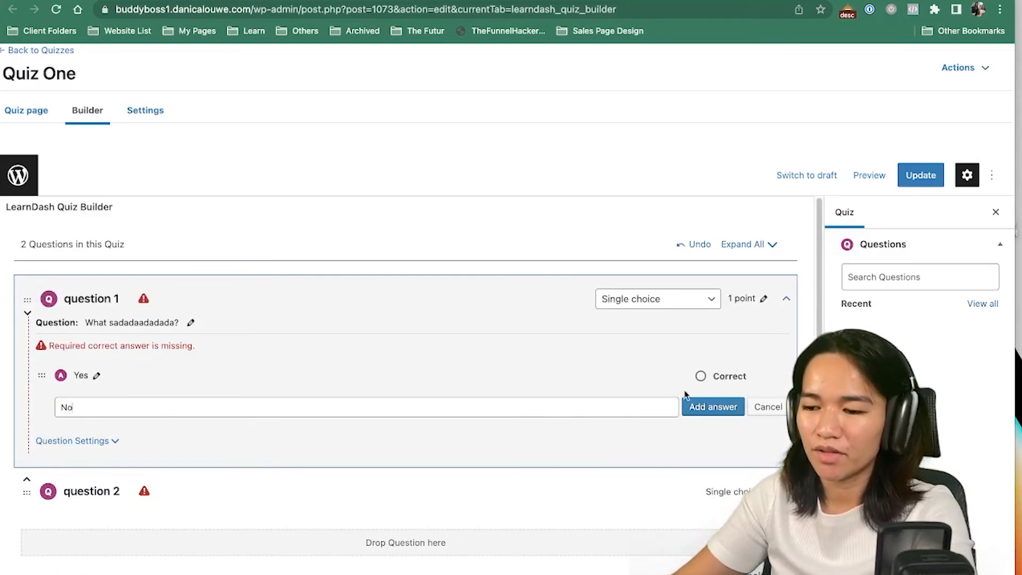
left_click(712, 414)
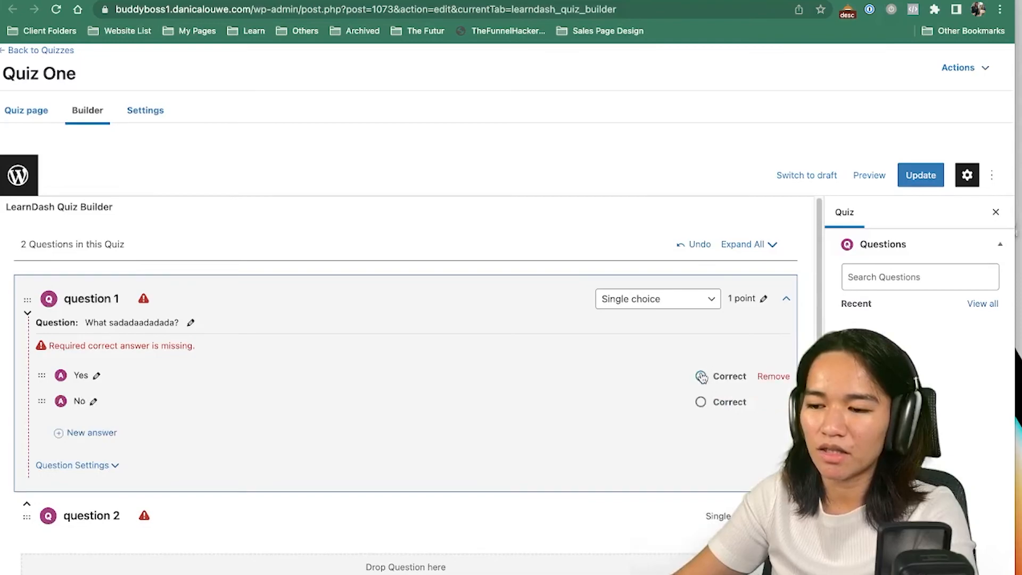
left_click(700, 378)
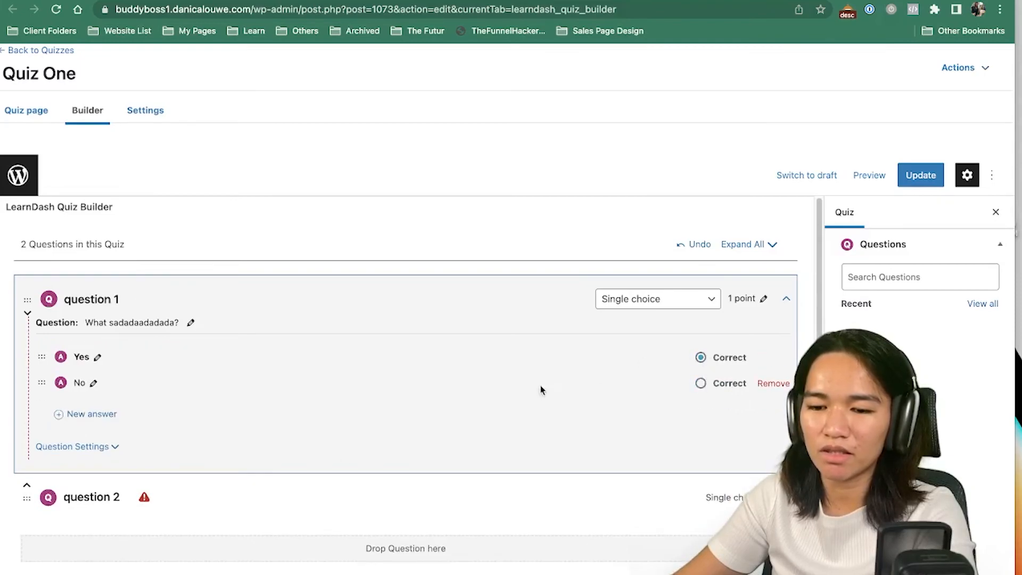
- Look over question 1's extra settings unchanged and update the quiz
left_click(114, 447)
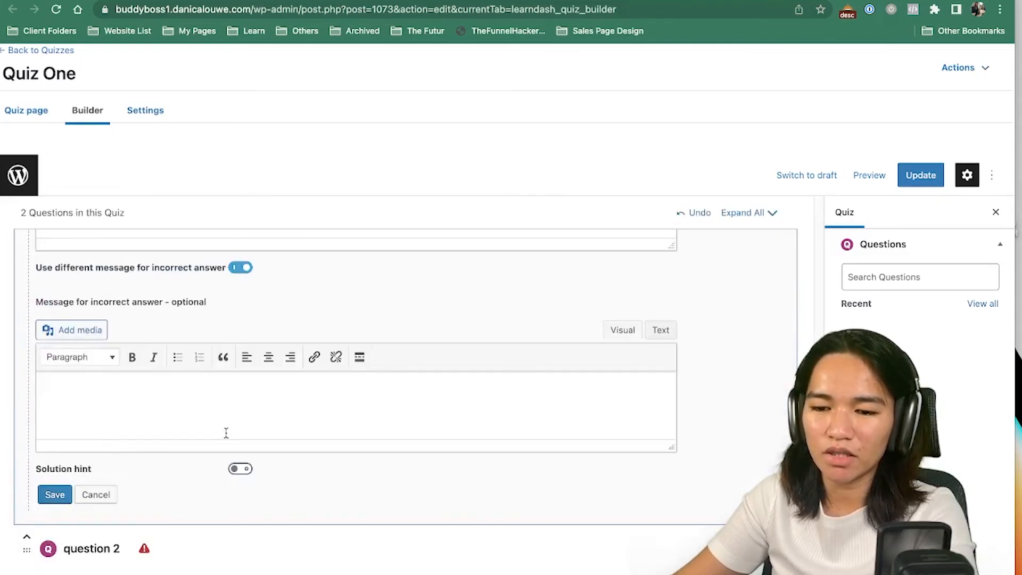
scroll(234, 426, "up", 4)
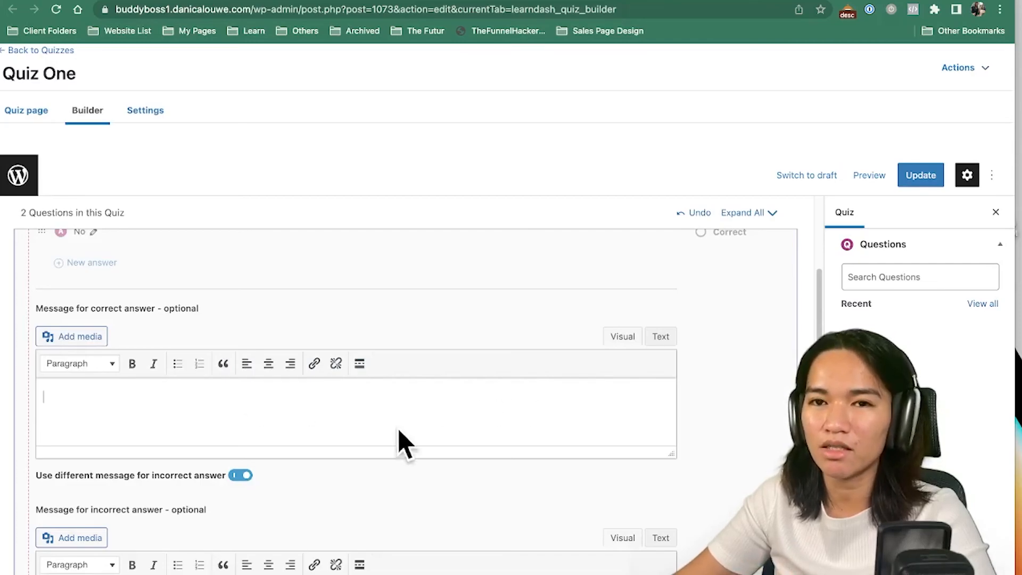
scroll(466, 399, "down", 5)
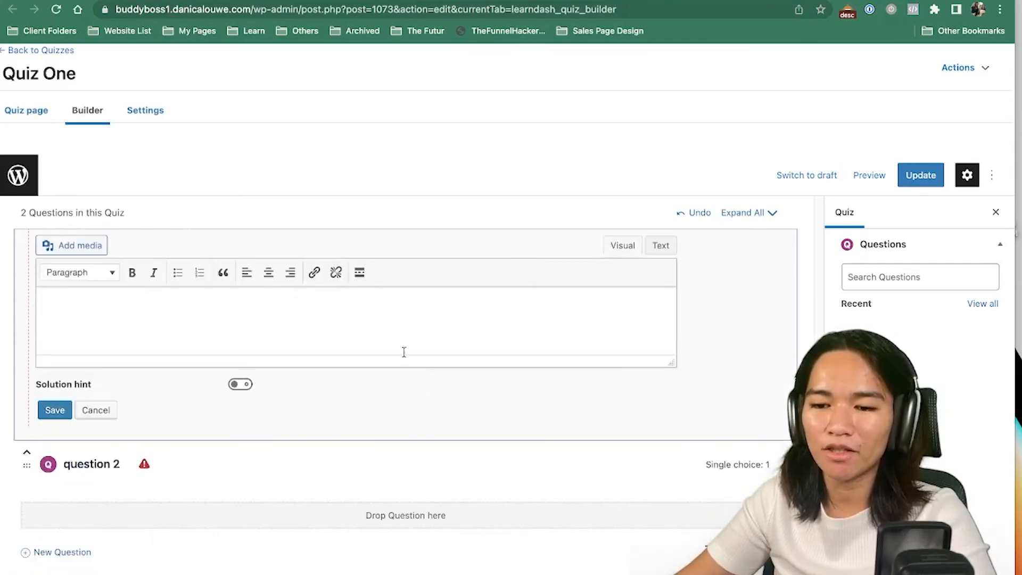
scroll(406, 358, "up", 2)
scroll(628, 376, "down", 2)
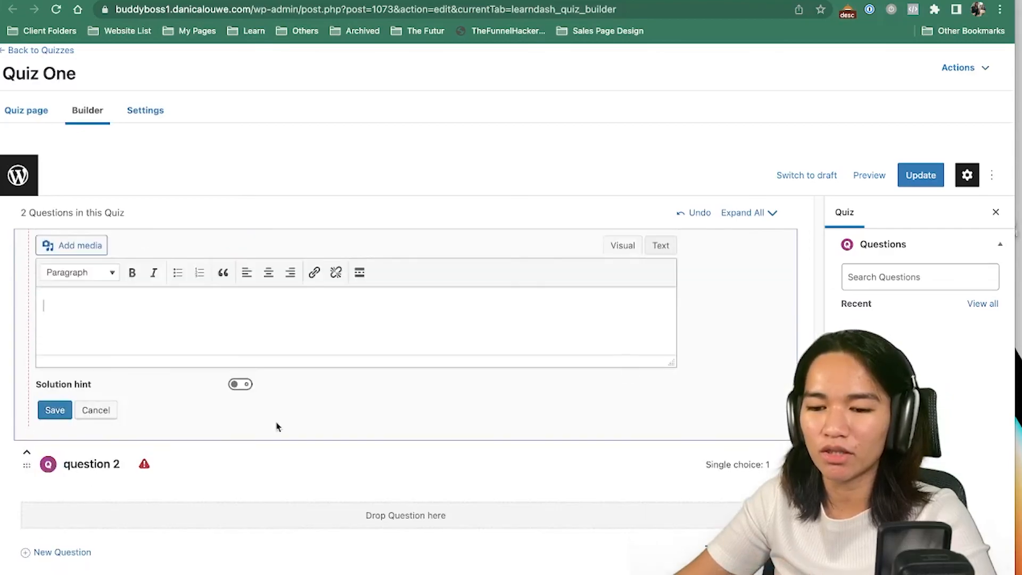
left_click(109, 415)
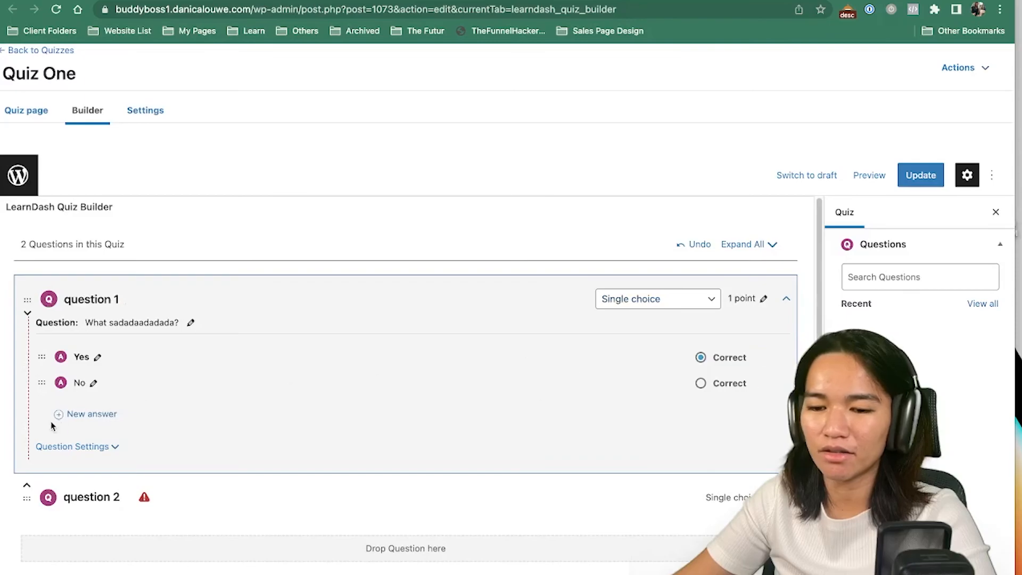
left_click(93, 447)
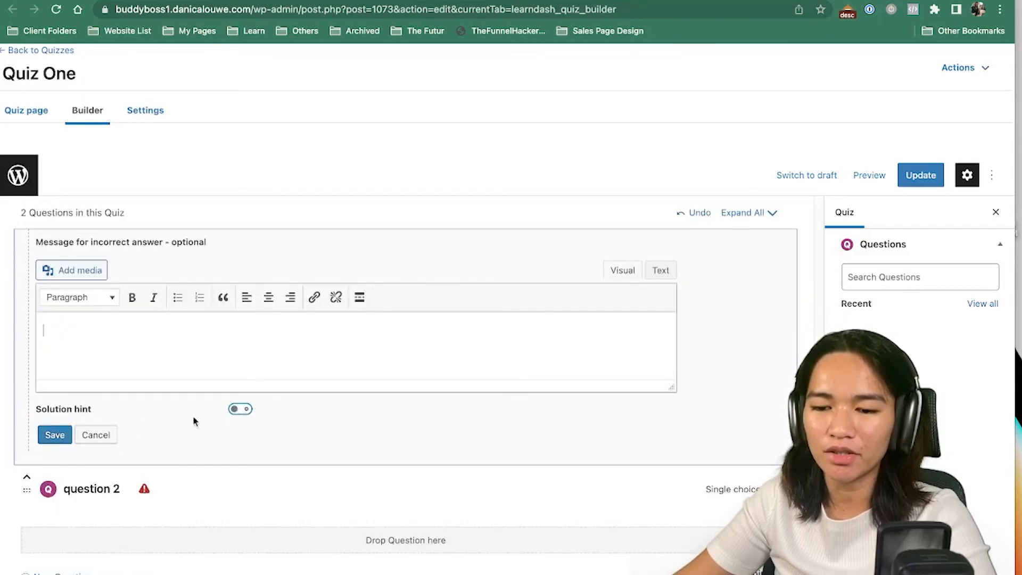
left_click(96, 436)
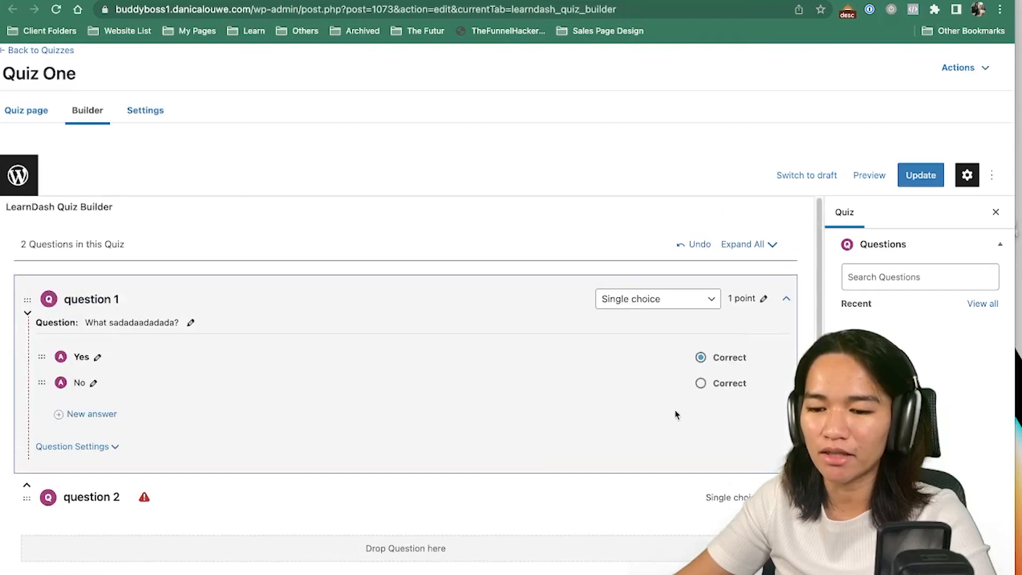
left_click(920, 175)
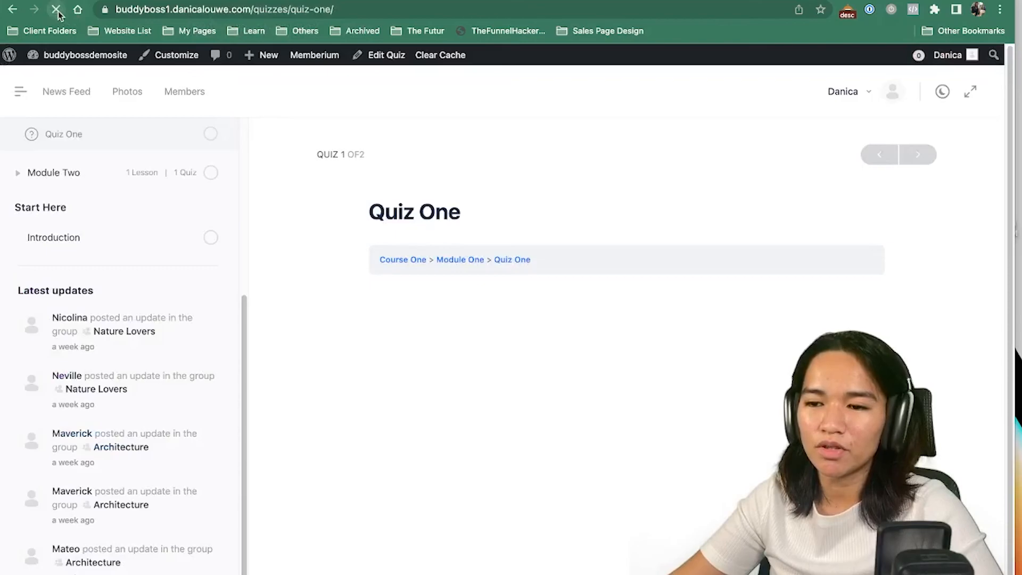
- Reload the front-end Quiz One, start it, and answer Yes to question 1
left_click(57, 10)
left_click(412, 326)
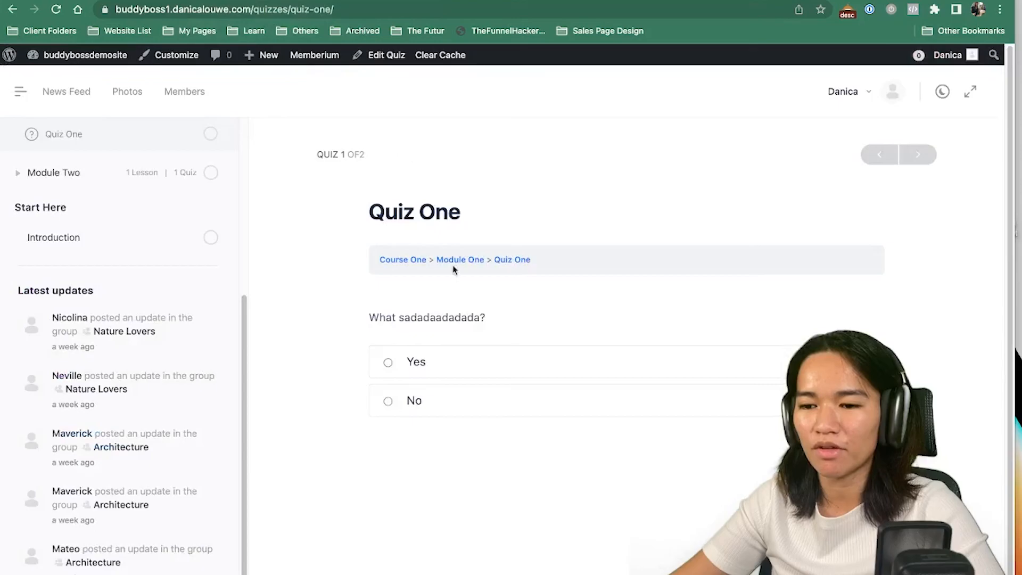
left_click_drag(374, 313, 479, 319)
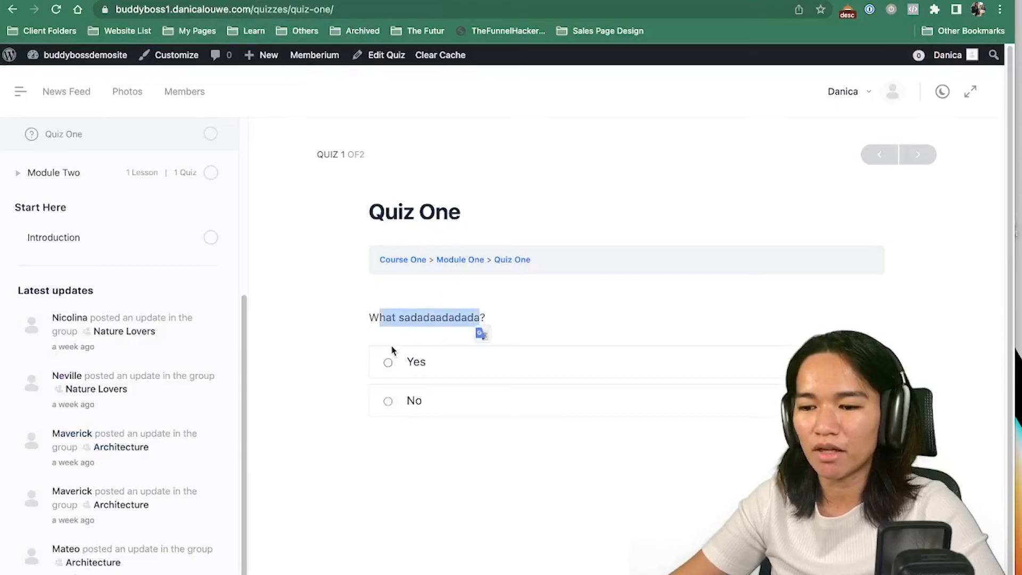
left_click(388, 362)
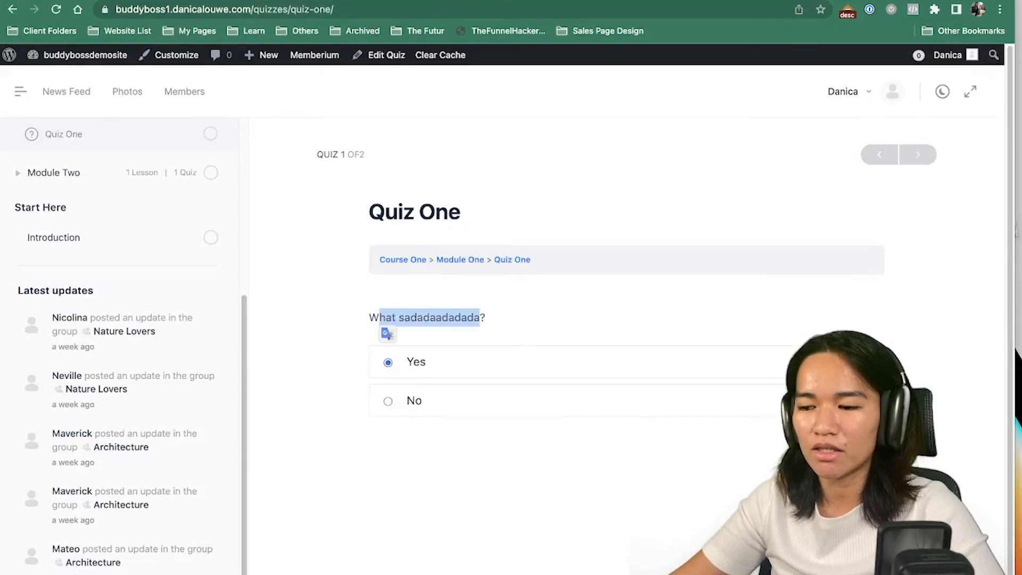